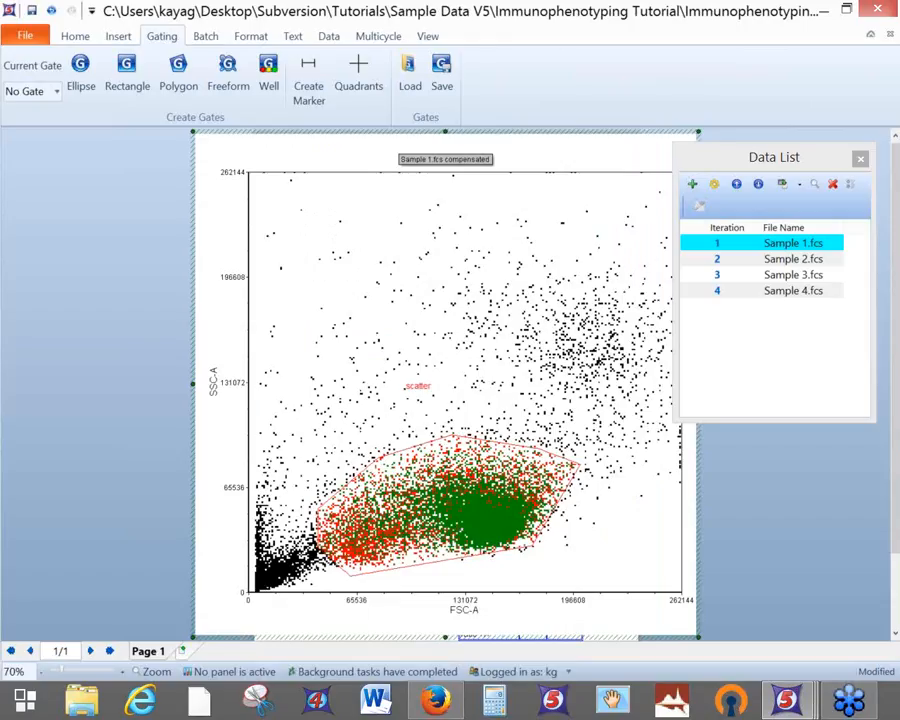
# Restore the enlarged plot back to the full page layout
pyautogui.click(793, 259)
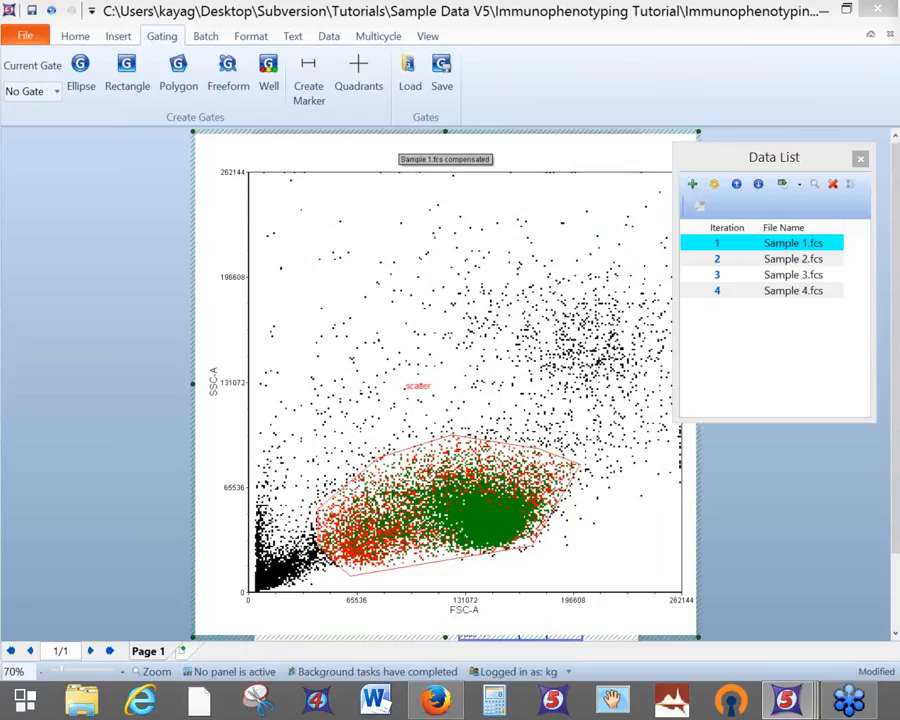
pyautogui.rightClick(526, 383)
pyautogui.click(633, 635)
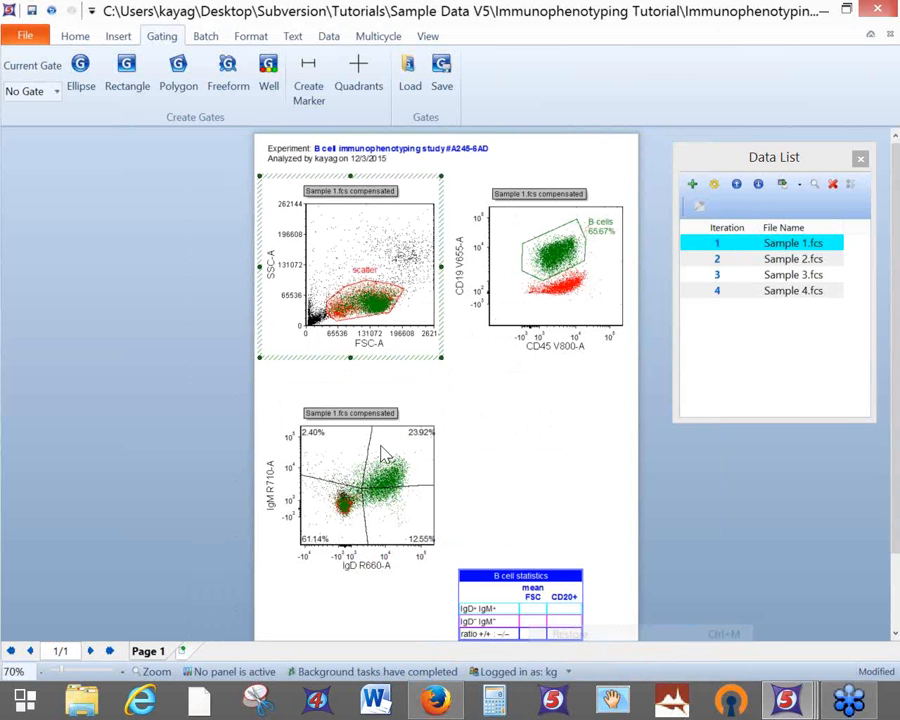
# Add a gate view legend to the left of the page
pyautogui.click(116, 38)
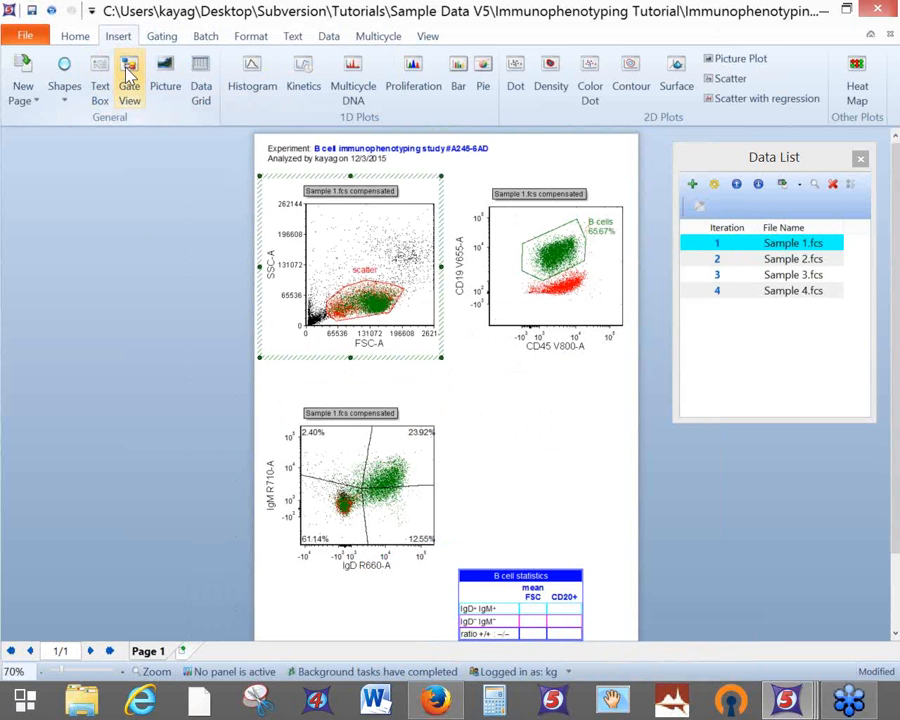
pyautogui.click(129, 75)
pyautogui.moveTo(46, 162)
pyautogui.mouseDown()
pyautogui.moveTo(171, 295)
pyautogui.moveTo(187, 340)
pyautogui.mouseUp()
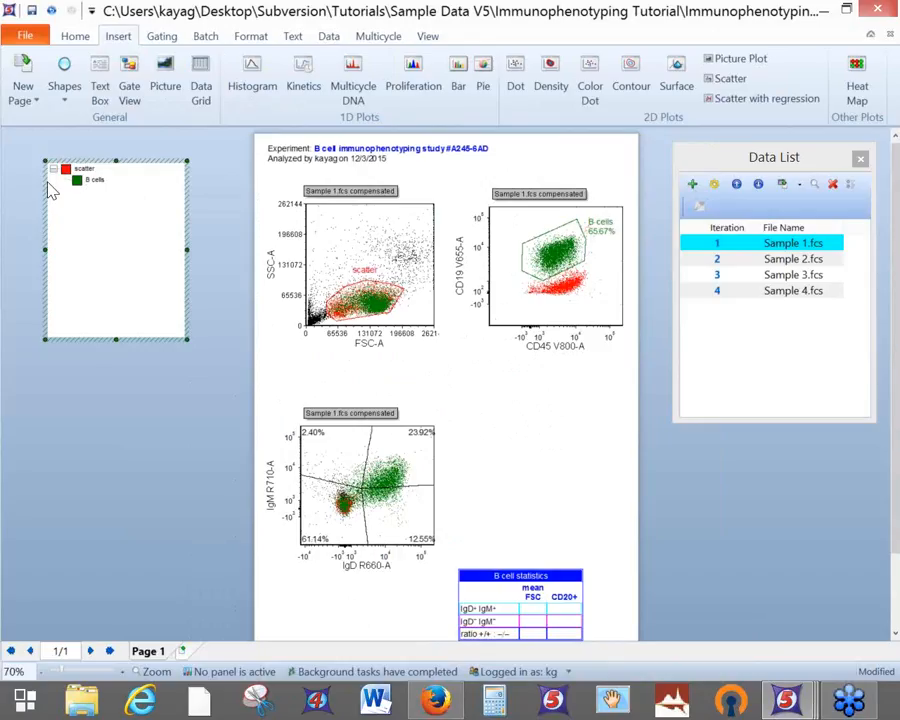
# Reorder the gate view legend so B cells sits above scatter
pyautogui.click(75, 183)
pyautogui.moveTo(49, 171); pyautogui.dragTo(53, 166)
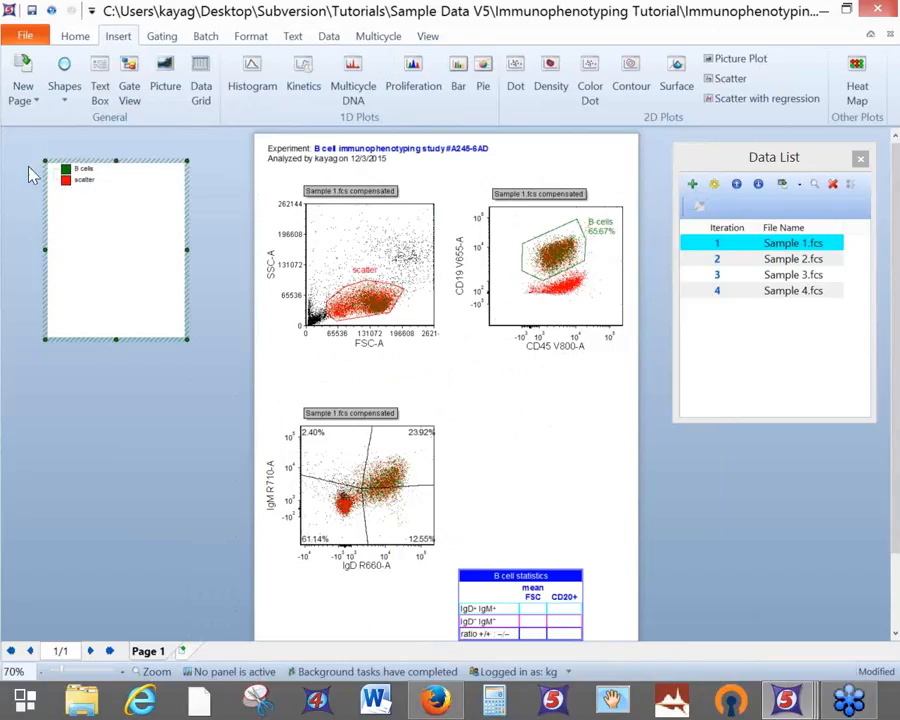
pyautogui.click(338, 240)
pyautogui.rightClick(340, 232)
pyautogui.click(447, 636)
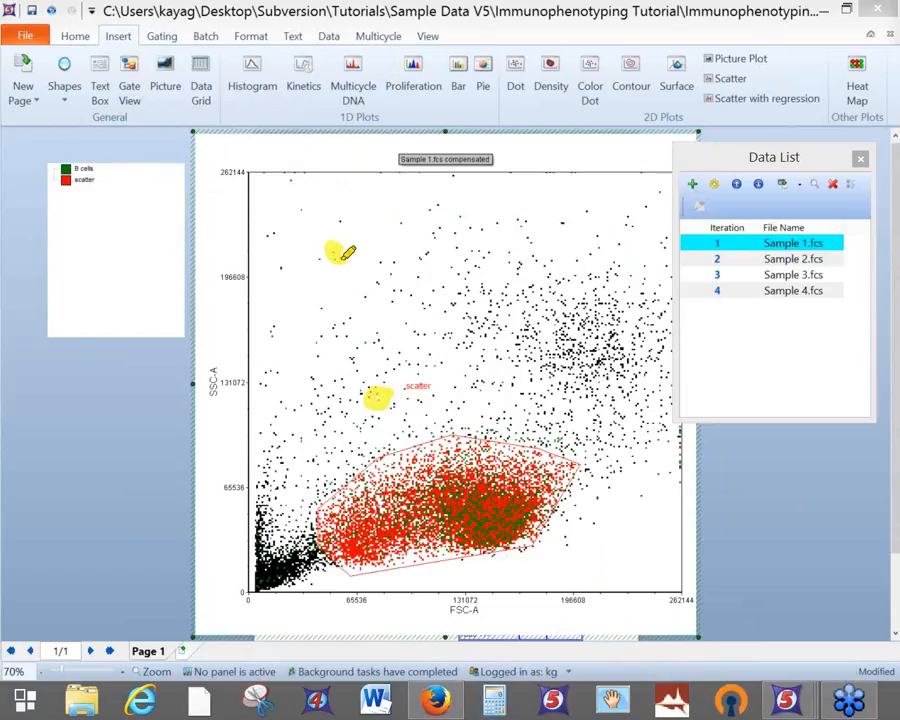
pyautogui.moveTo(525, 228); pyautogui.dragTo(516, 227)
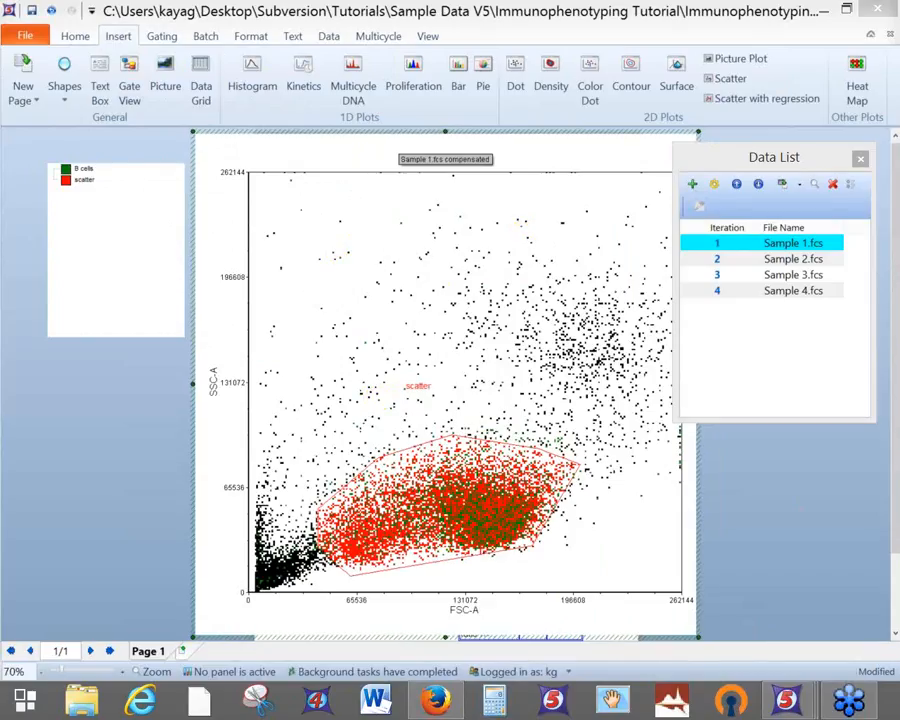
pyautogui.rightClick(500, 141)
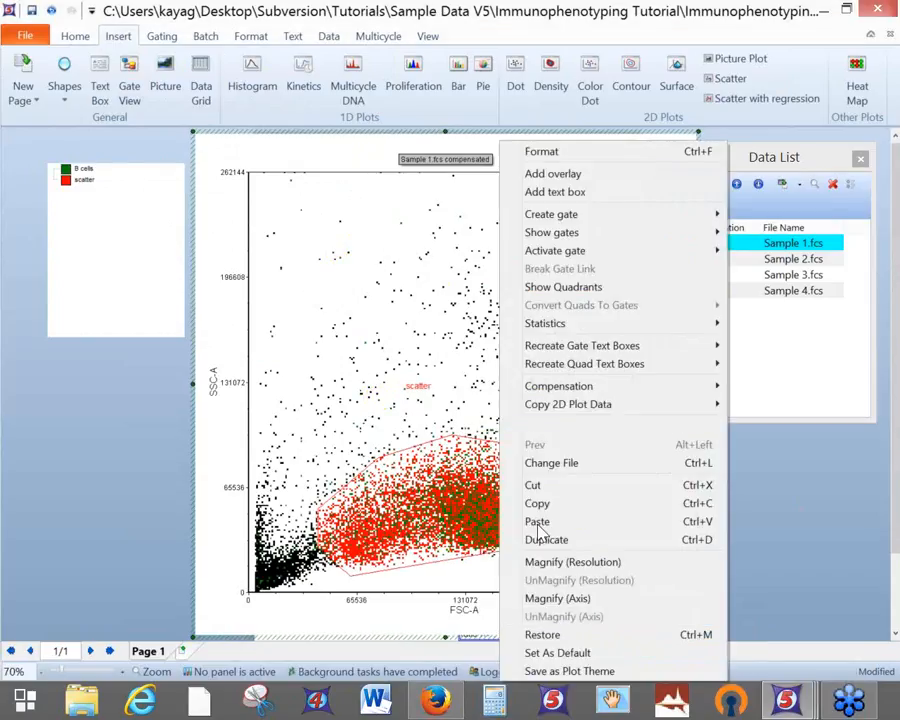
pyautogui.click(561, 636)
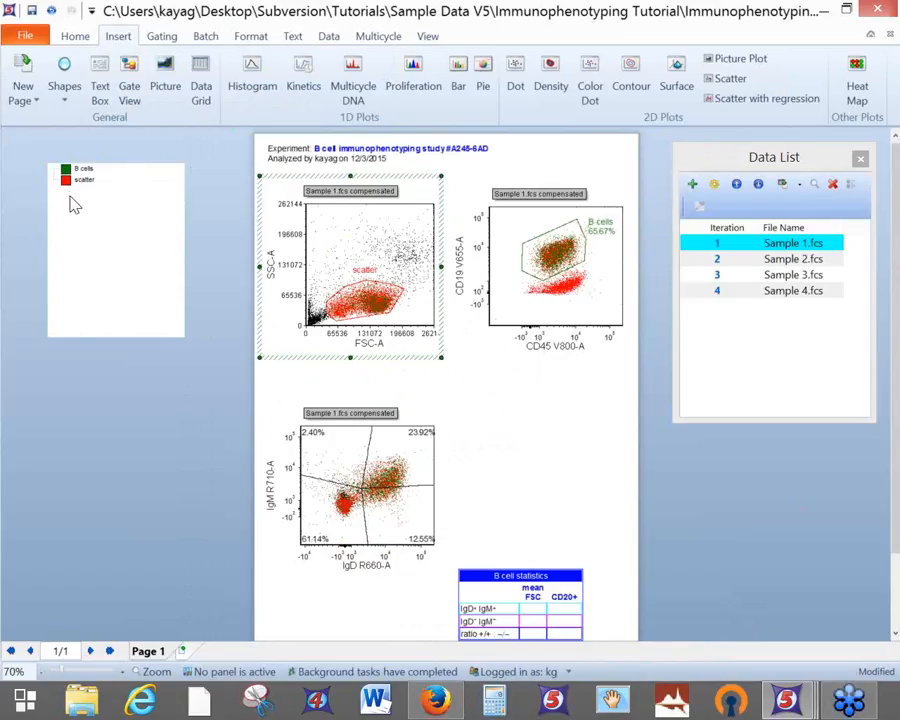
# Nest B cells back under scatter and shift the IgD/IgM quadrant centre to 1.96%, 21.85%, 61.12%, 15.07%
pyautogui.click(67, 178)
pyautogui.moveTo(66, 170); pyautogui.dragTo(68, 191)
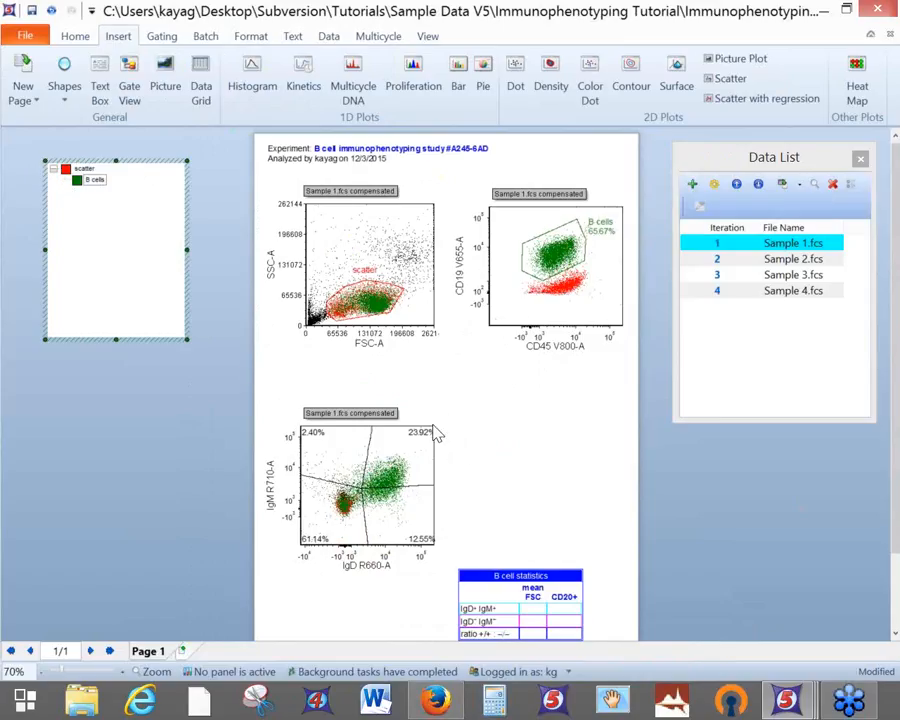
pyautogui.click(410, 418)
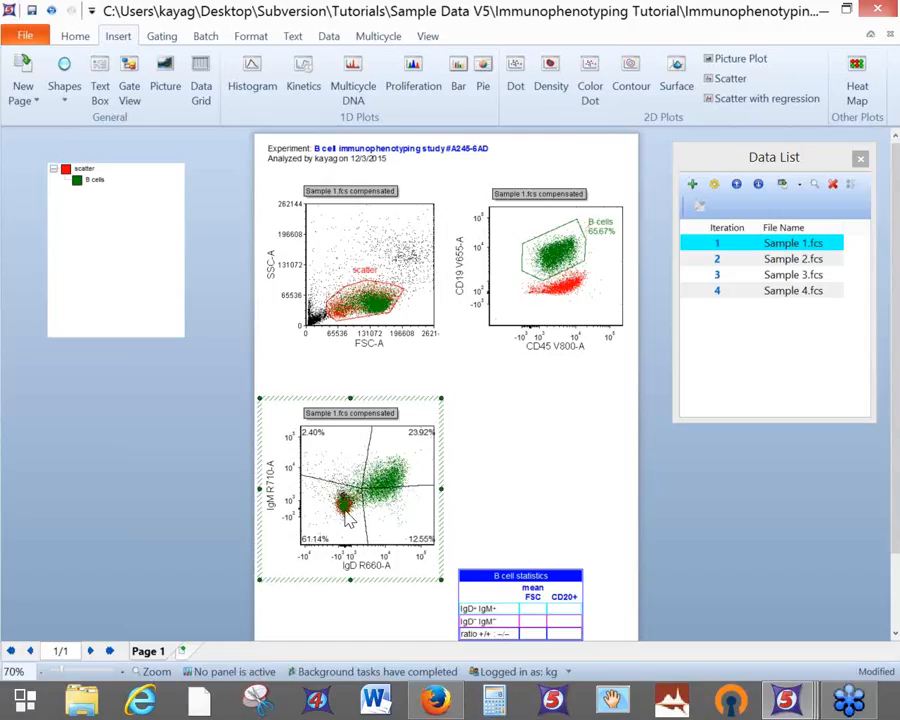
pyautogui.moveTo(363, 487)
pyautogui.mouseDown()
pyautogui.moveTo(360, 499)
pyautogui.moveTo(351, 489)
pyautogui.moveTo(359, 496)
pyautogui.moveTo(372, 486)
pyautogui.moveTo(360, 474)
pyautogui.moveTo(378, 482)
pyautogui.moveTo(361, 486)
pyautogui.moveTo(369, 487)
pyautogui.mouseUp()
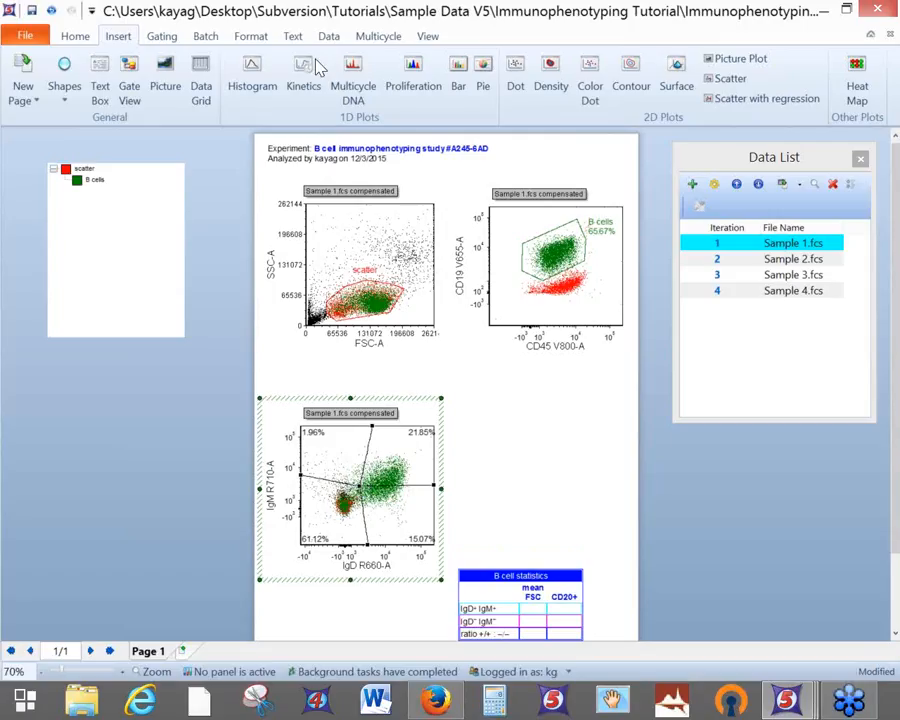
# Step all plots forward through Samples 2 and 3, then back to Sample 1
pyautogui.click(328, 36)
pyautogui.click(745, 80)
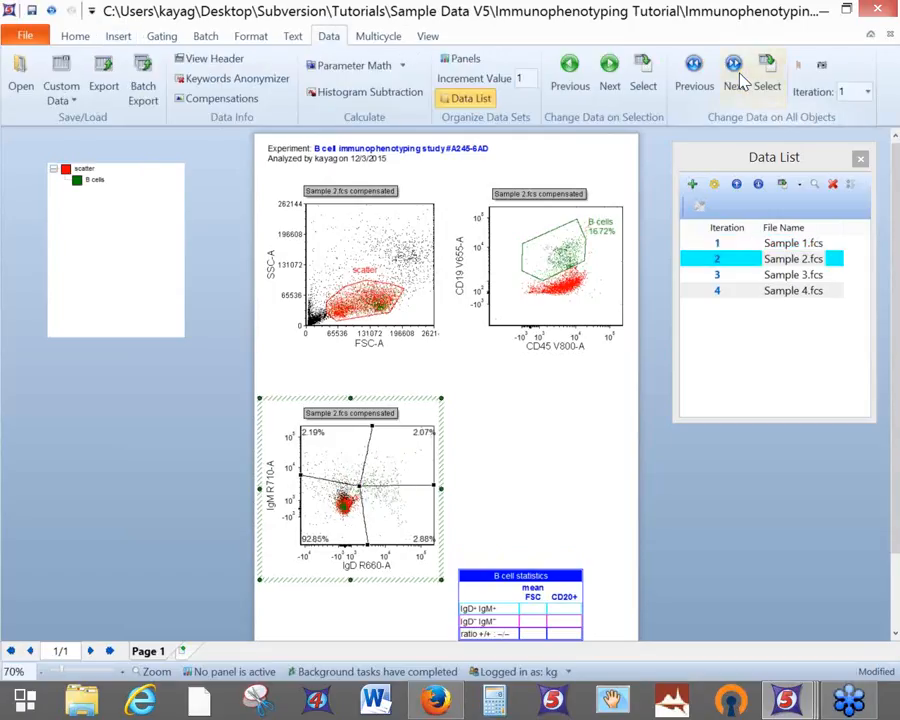
pyautogui.click(735, 82)
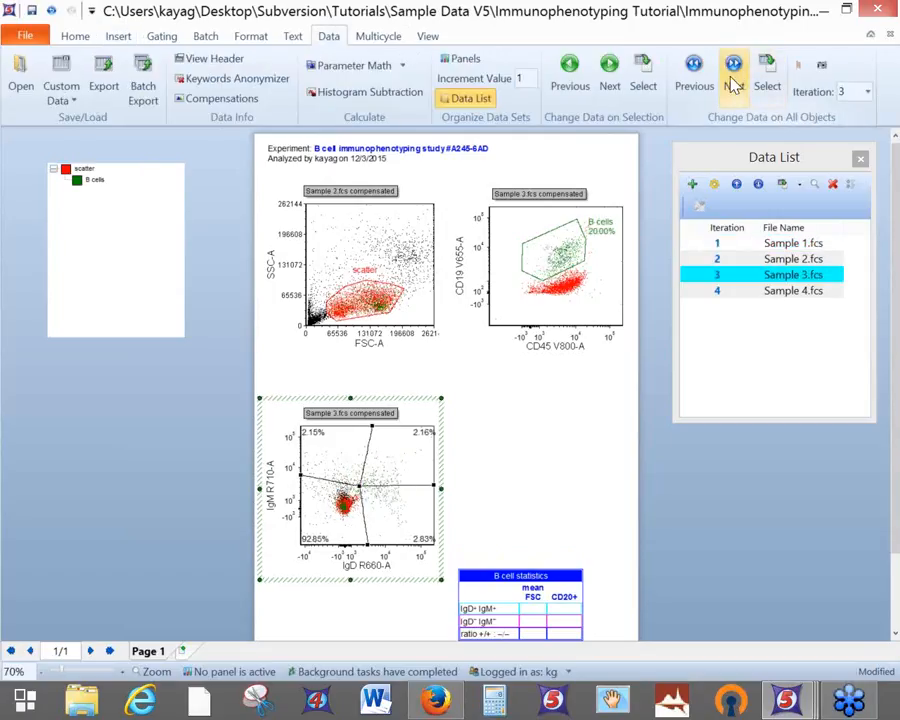
pyautogui.click(695, 88)
pyautogui.click(695, 88)
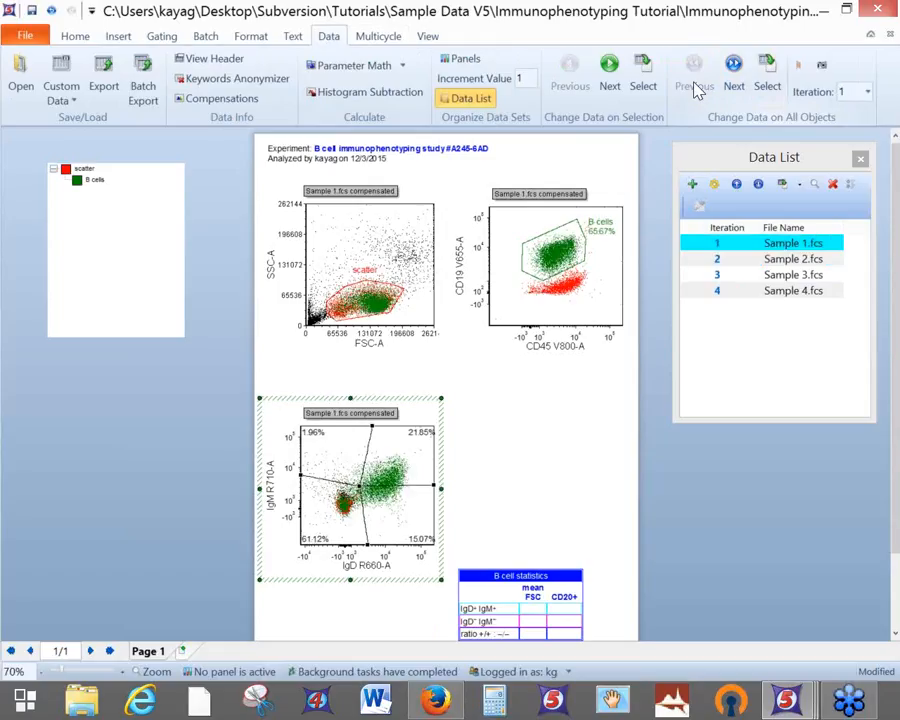
# Change the IgD/IgM dot plot to a Contour plot type
pyautogui.click(251, 36)
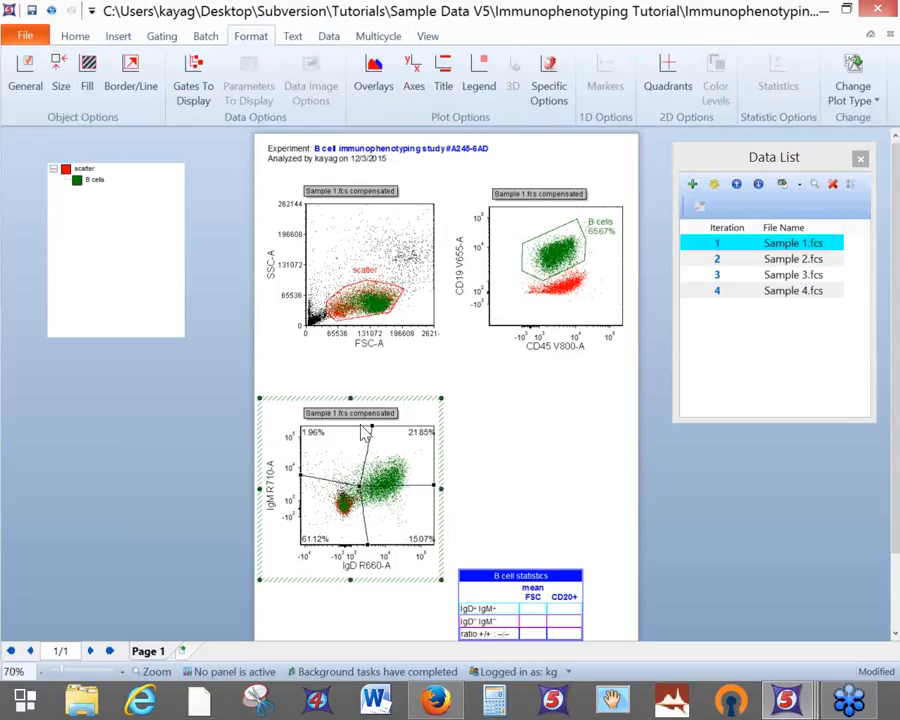
pyautogui.click(849, 104)
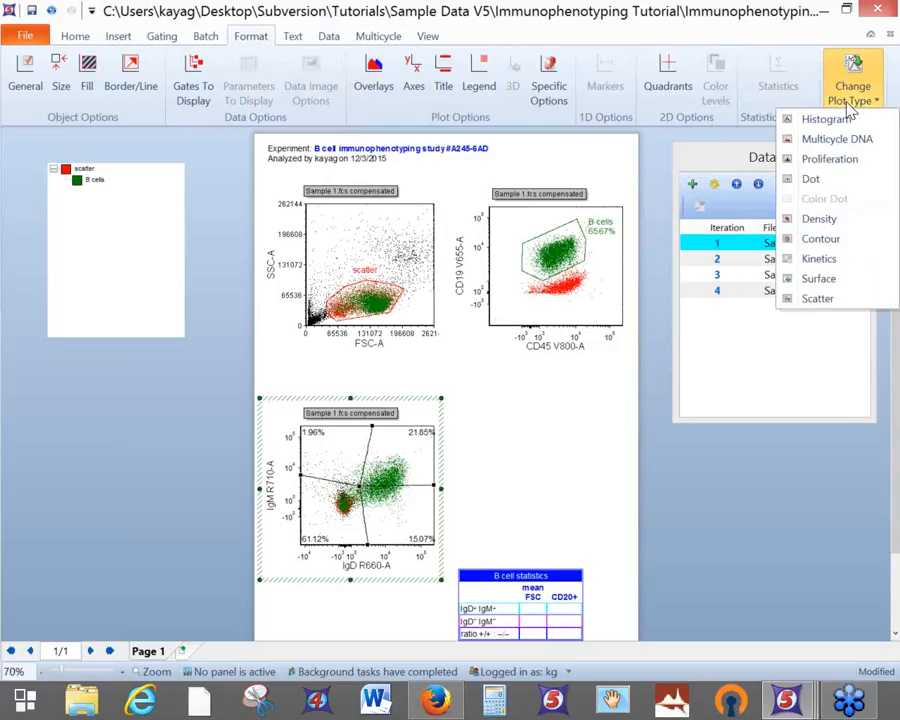
pyautogui.click(820, 242)
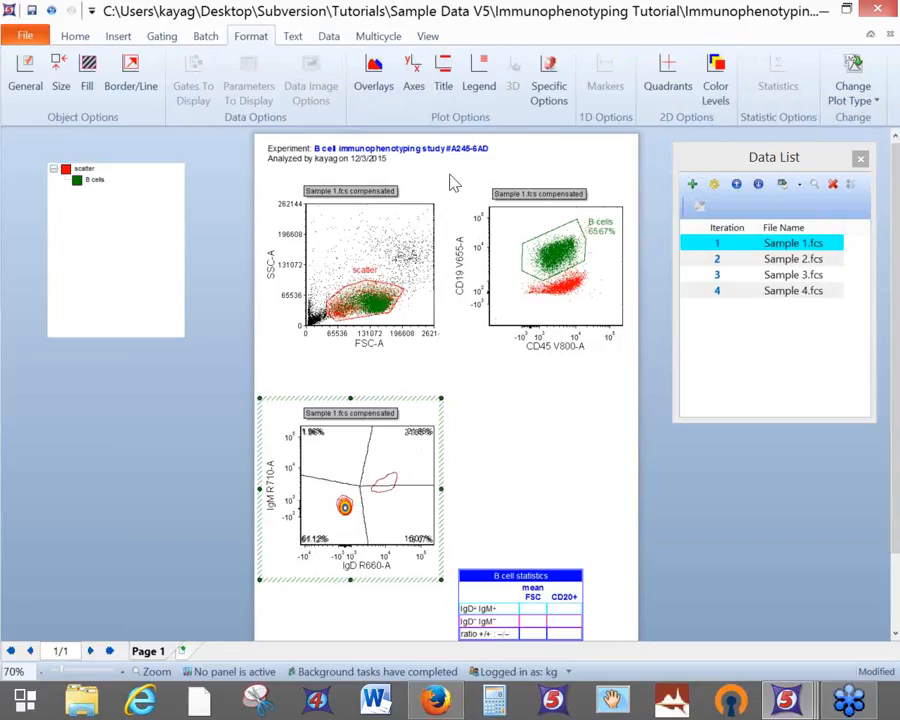
pyautogui.rightClick(427, 421)
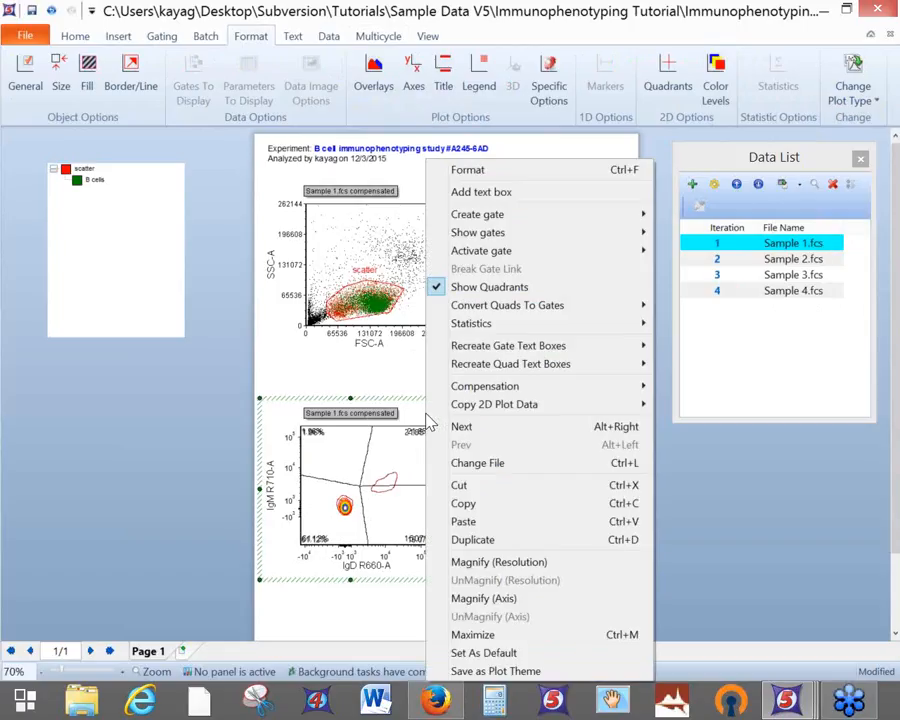
# Enable Show Outliers on the contour plot's Overlays page and preview the outlier dots
pyautogui.click(519, 172)
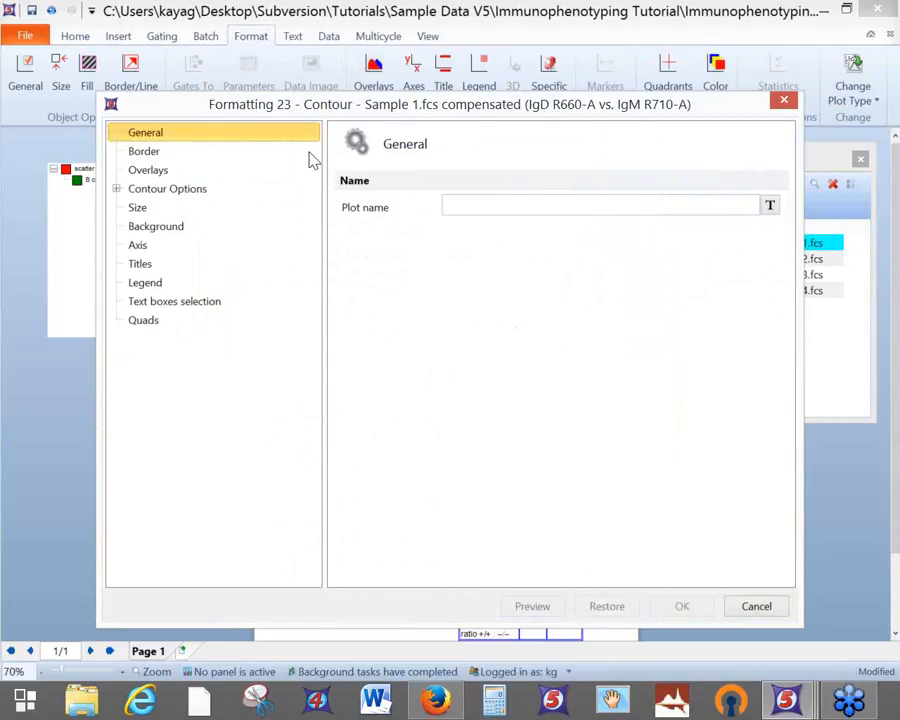
pyautogui.click(137, 174)
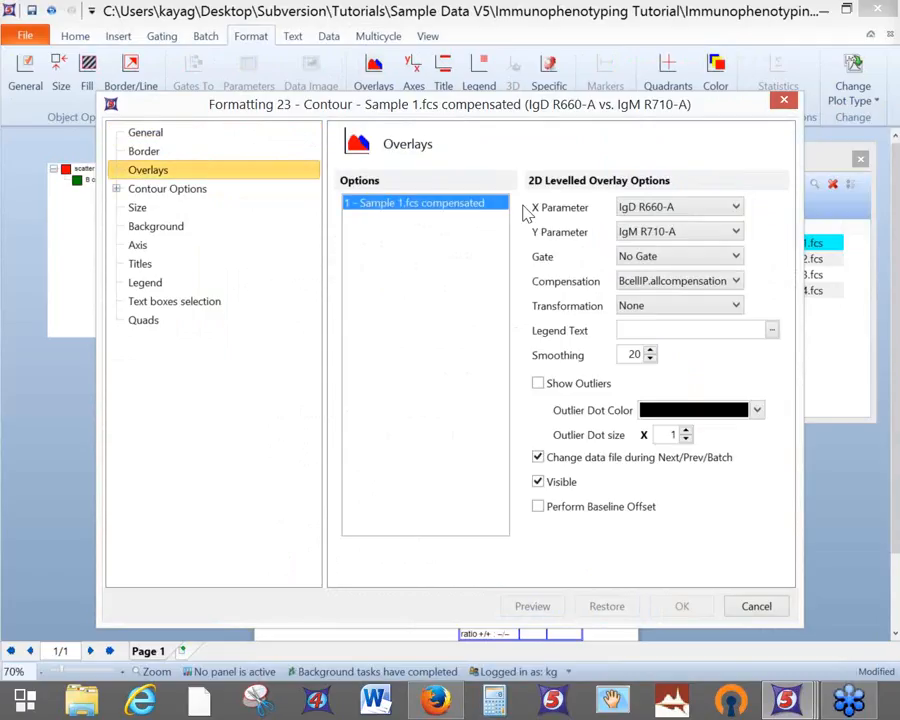
pyautogui.moveTo(534, 114); pyautogui.dragTo(85, 34)
pyautogui.click(95, 289)
pyautogui.moveTo(200, 40); pyautogui.dragTo(148, 20)
pyautogui.click(46, 515)
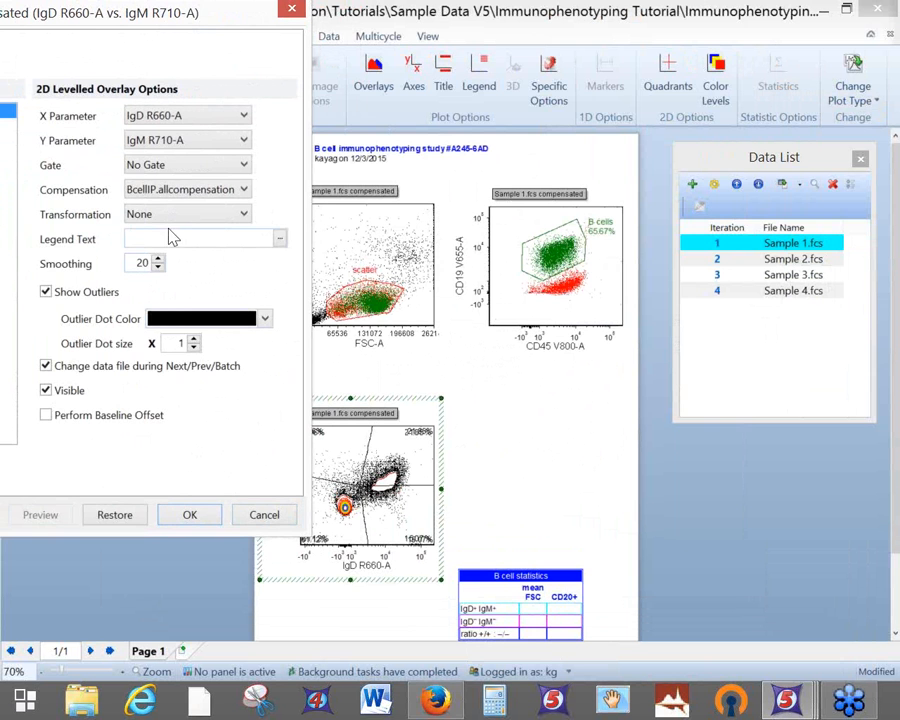
pyautogui.moveTo(133, 22); pyautogui.dragTo(597, 100)
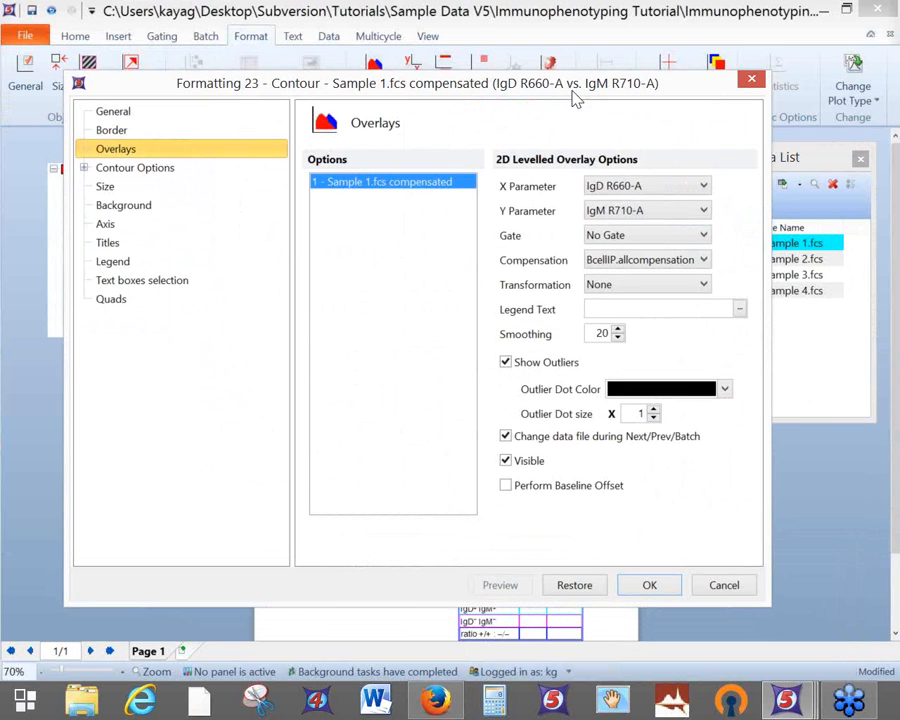
# Add a second header title line with the Current Gate keyword, previewed as 'No Gate'
pyautogui.click(110, 243)
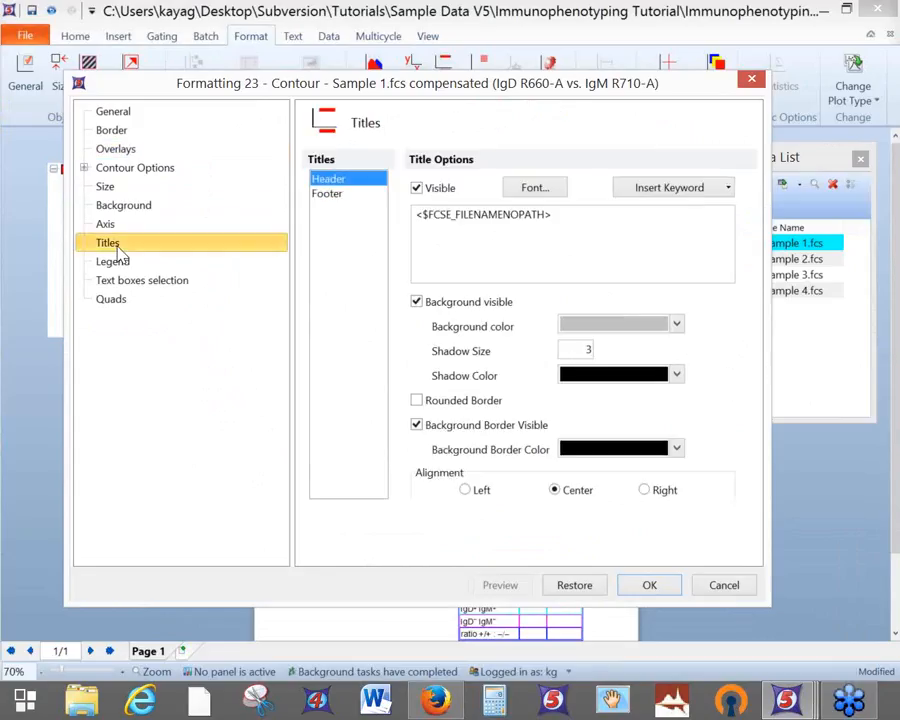
pyautogui.click(572, 215)
pyautogui.press('Return')
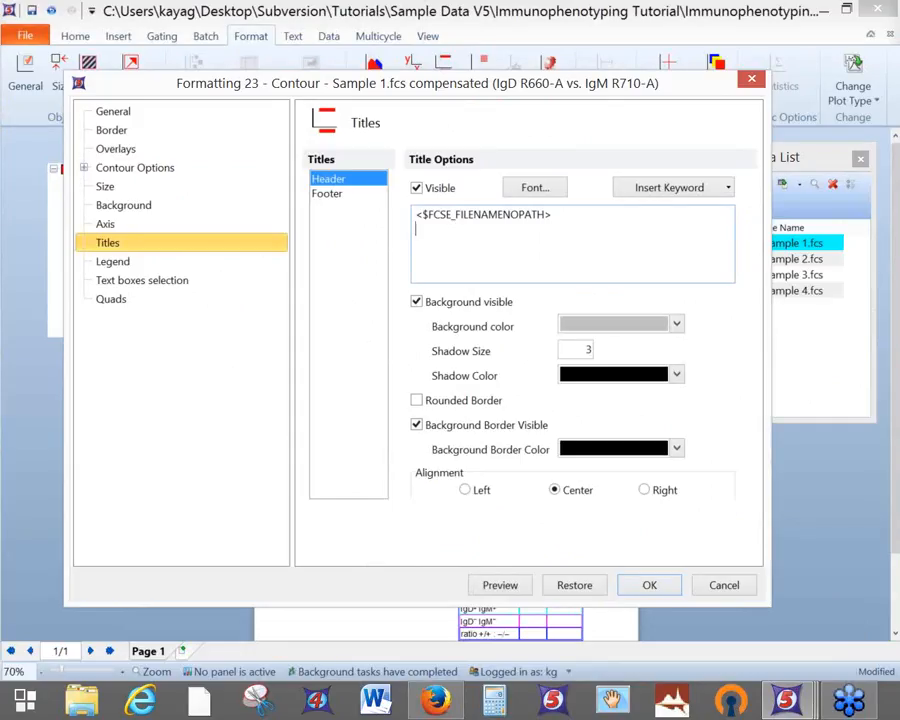
pyautogui.click(681, 190)
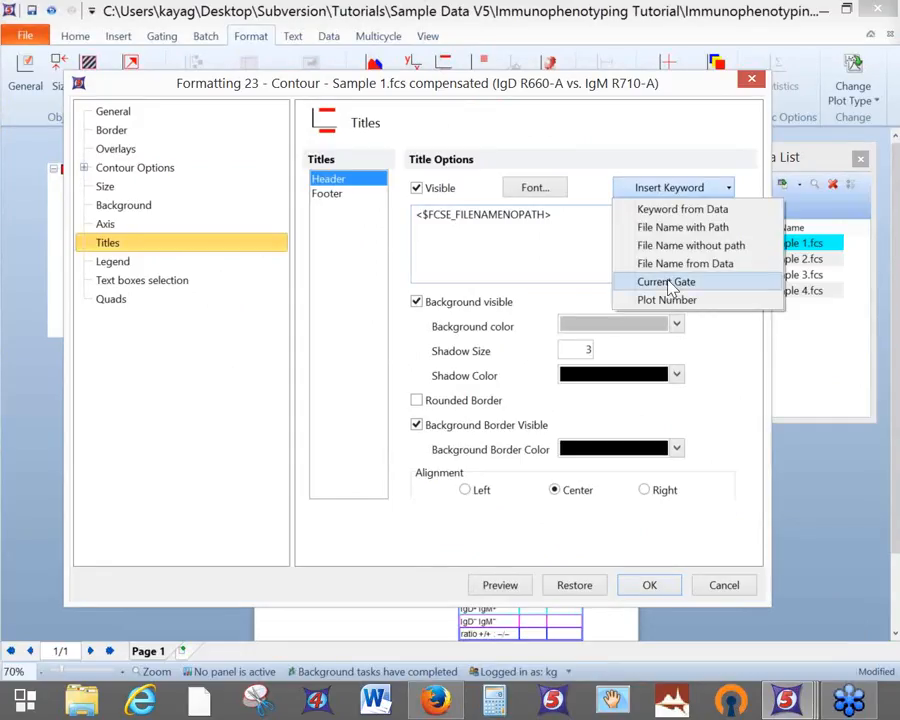
pyautogui.click(670, 283)
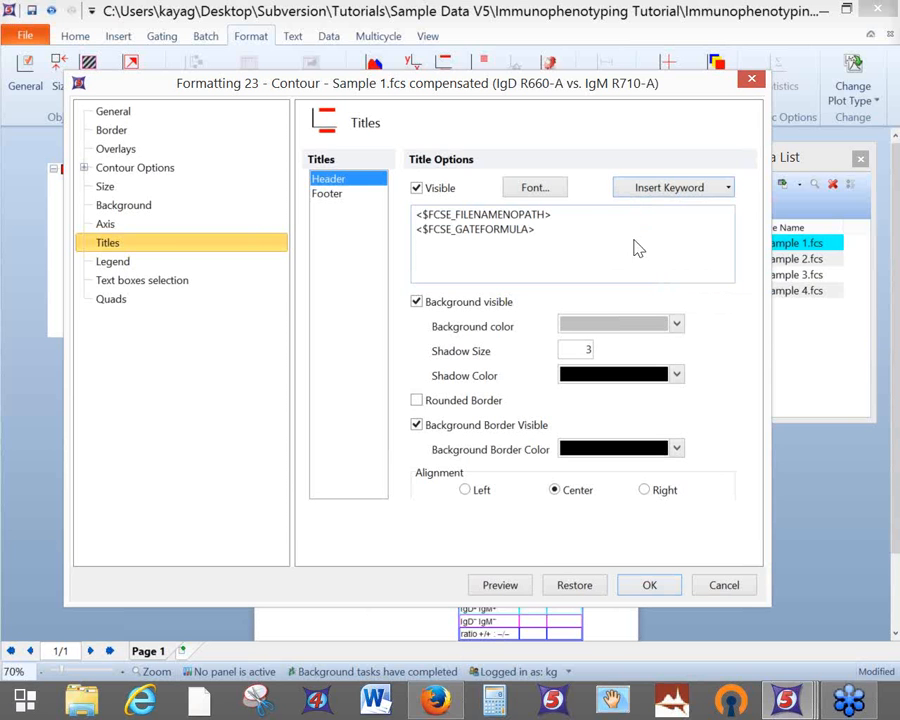
pyautogui.click(516, 587)
pyautogui.moveTo(344, 88); pyautogui.dragTo(747, 330)
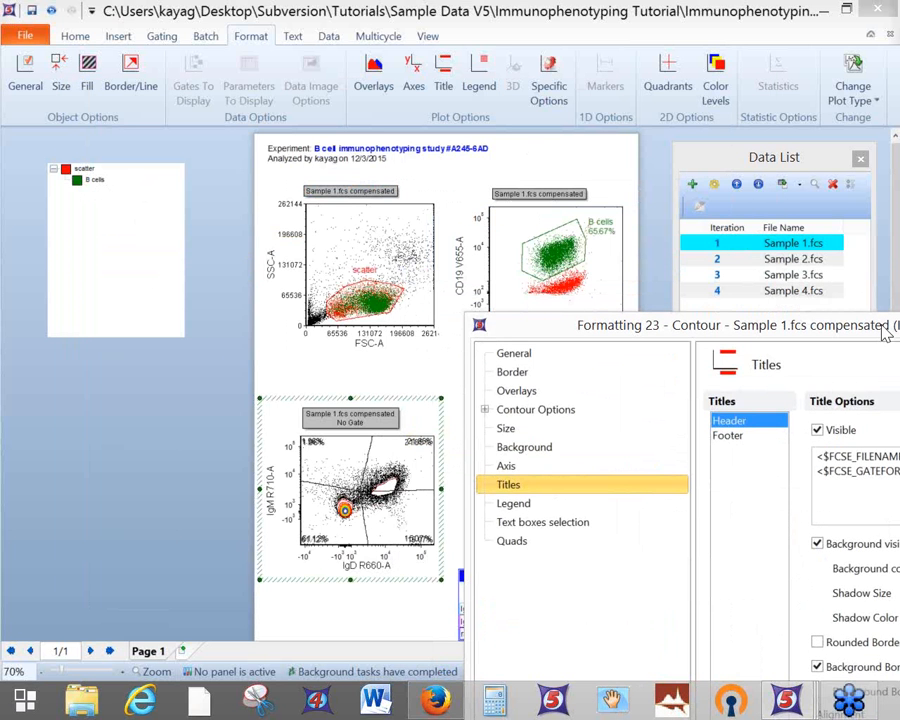
# Turn off Show quadrants on the Quads page and preview the plot
pyautogui.moveTo(884, 333); pyautogui.dragTo(514, 38)
pyautogui.click(140, 248)
pyautogui.moveTo(455, 37); pyautogui.dragTo(203, 19)
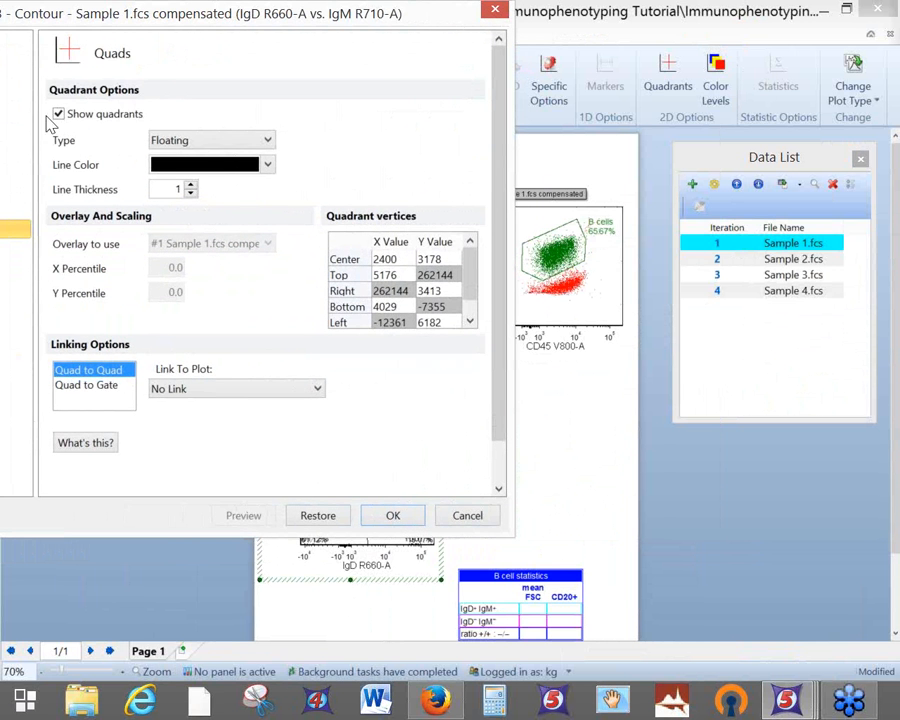
pyautogui.click(58, 114)
pyautogui.click(243, 515)
pyautogui.moveTo(350, 46); pyautogui.dragTo(250, 136)
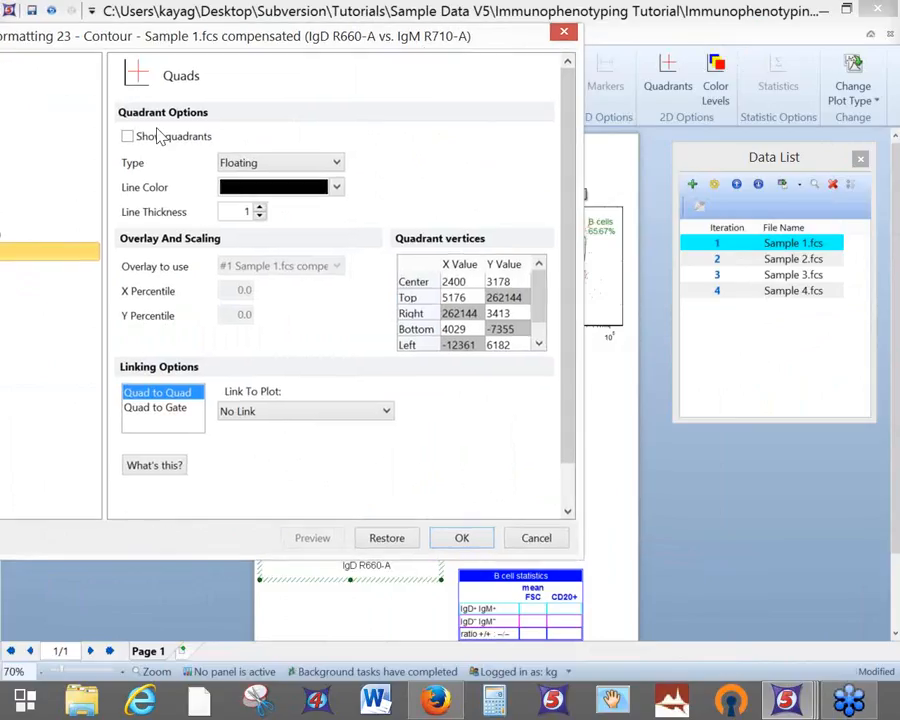
# Turn quadrants back on with the Standard type and preview them
pyautogui.click(127, 136)
pyautogui.click(236, 164)
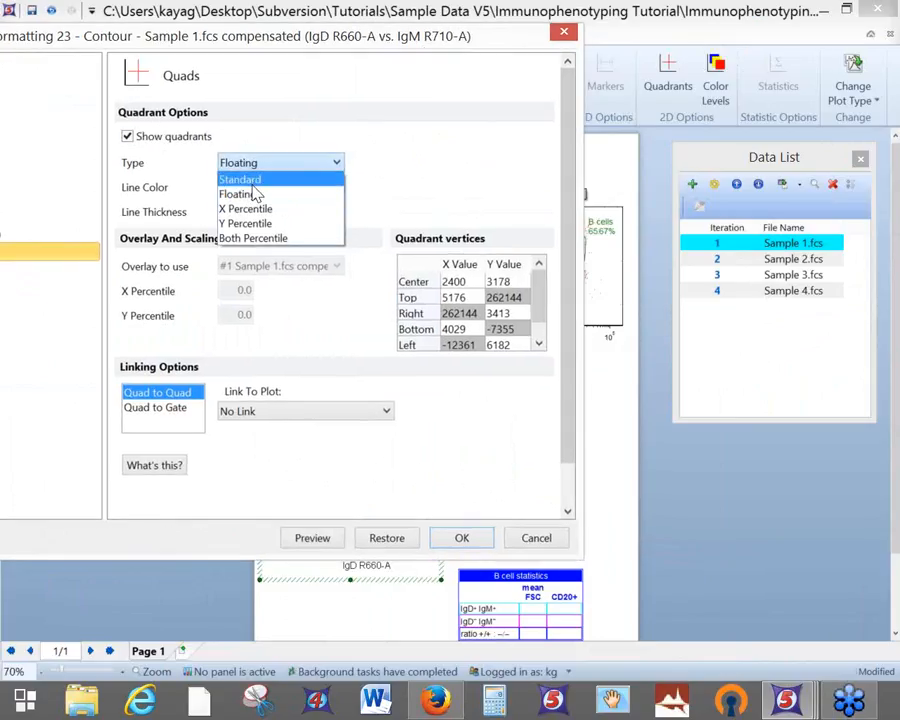
pyautogui.click(240, 179)
pyautogui.moveTo(368, 44); pyautogui.dragTo(102, 21)
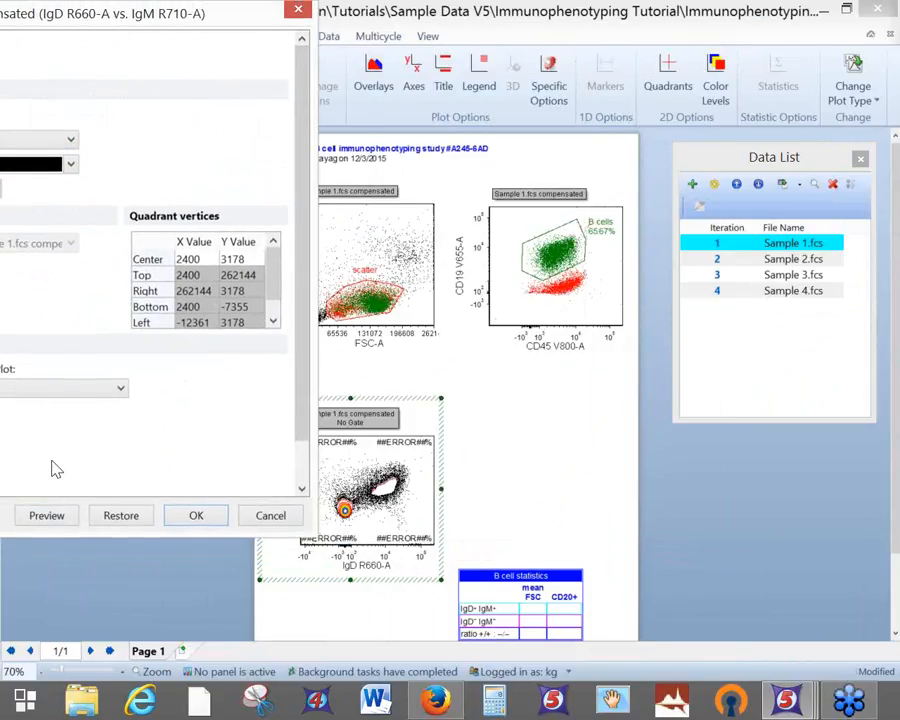
pyautogui.click(56, 520)
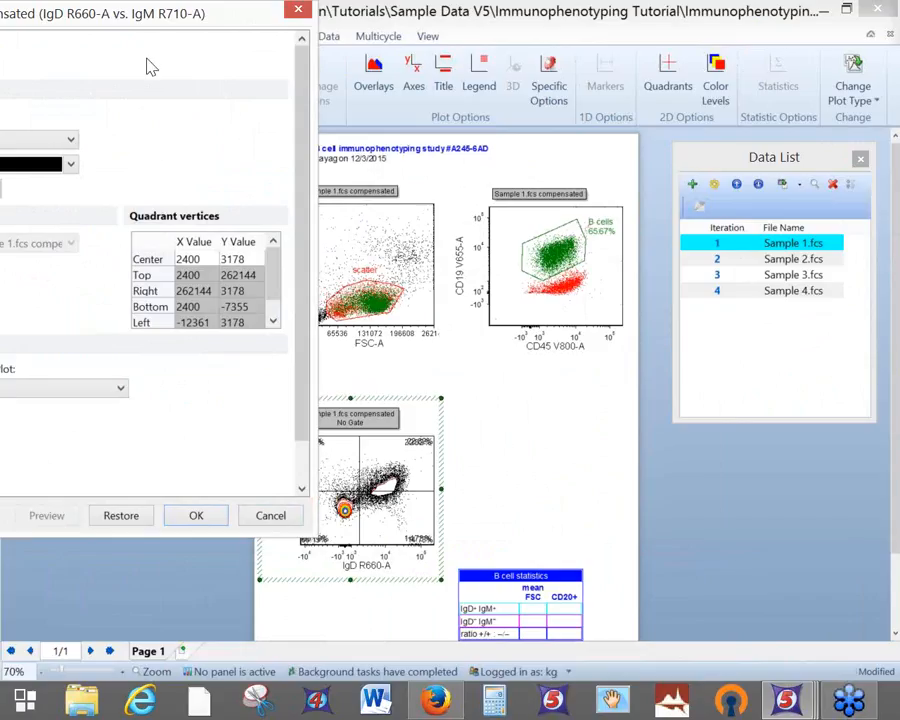
# Switch the quadrant type to Floating and apply the settings with OK
pyautogui.moveTo(147, 34); pyautogui.dragTo(429, 32)
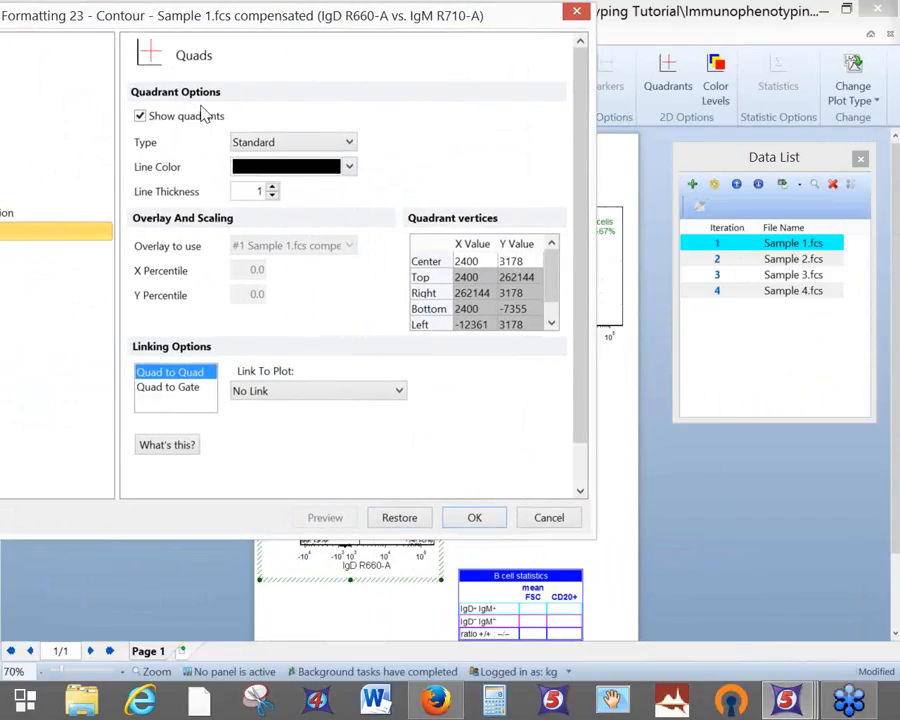
pyautogui.click(262, 143)
pyautogui.click(255, 174)
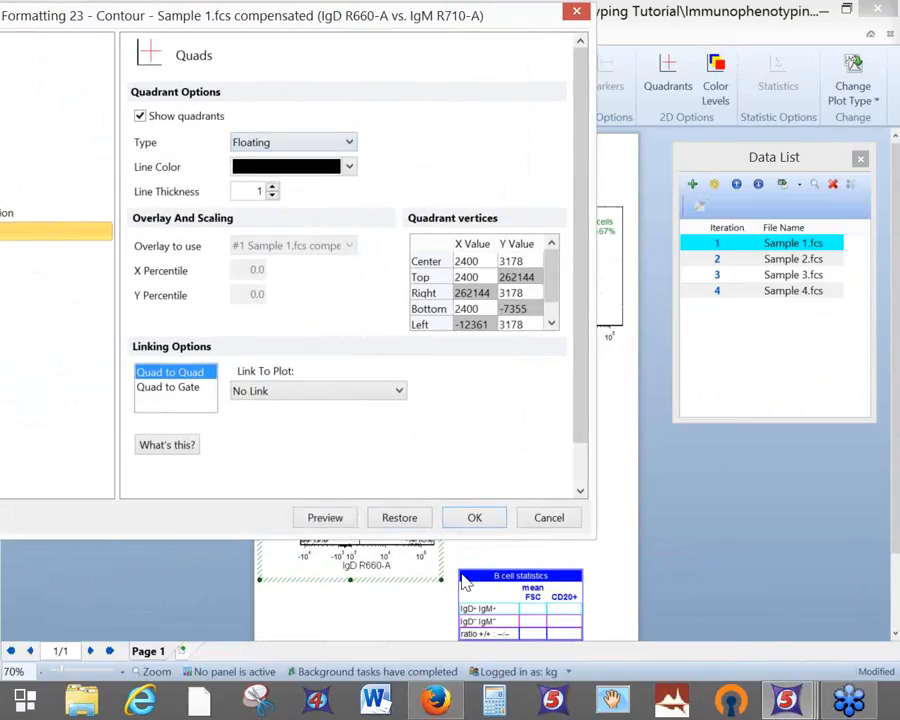
pyautogui.click(474, 516)
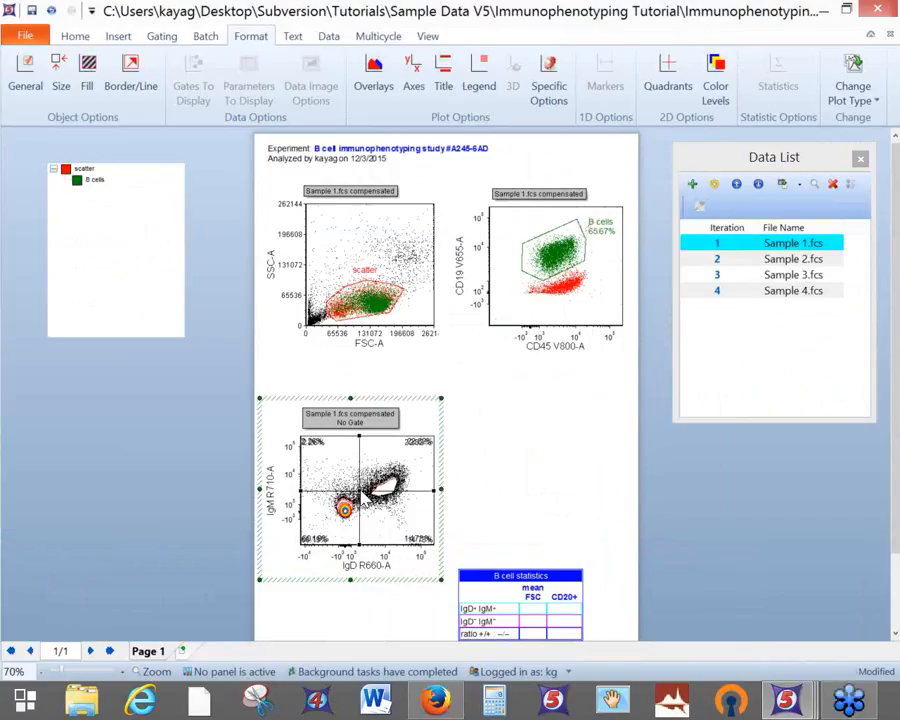
# Tilt the floating quadrant's horizontal line downward, then delete and restore the quadrant with undo
pyautogui.moveTo(358, 498); pyautogui.dragTo(362, 496)
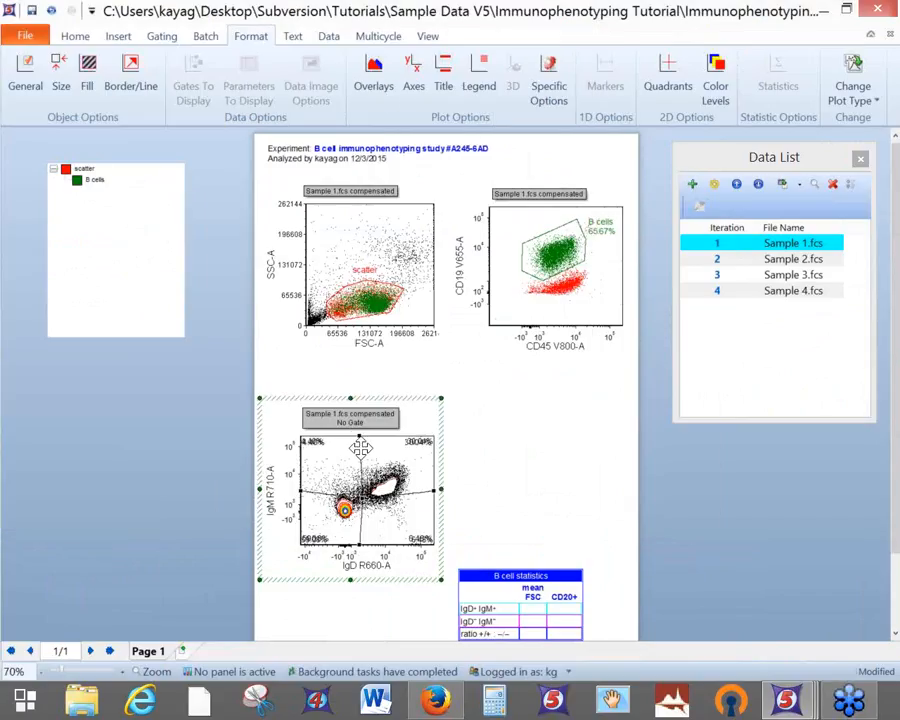
pyautogui.moveTo(364, 434); pyautogui.dragTo(374, 435)
pyautogui.moveTo(362, 498); pyautogui.dragTo(360, 495)
pyautogui.moveTo(434, 488); pyautogui.dragTo(434, 522)
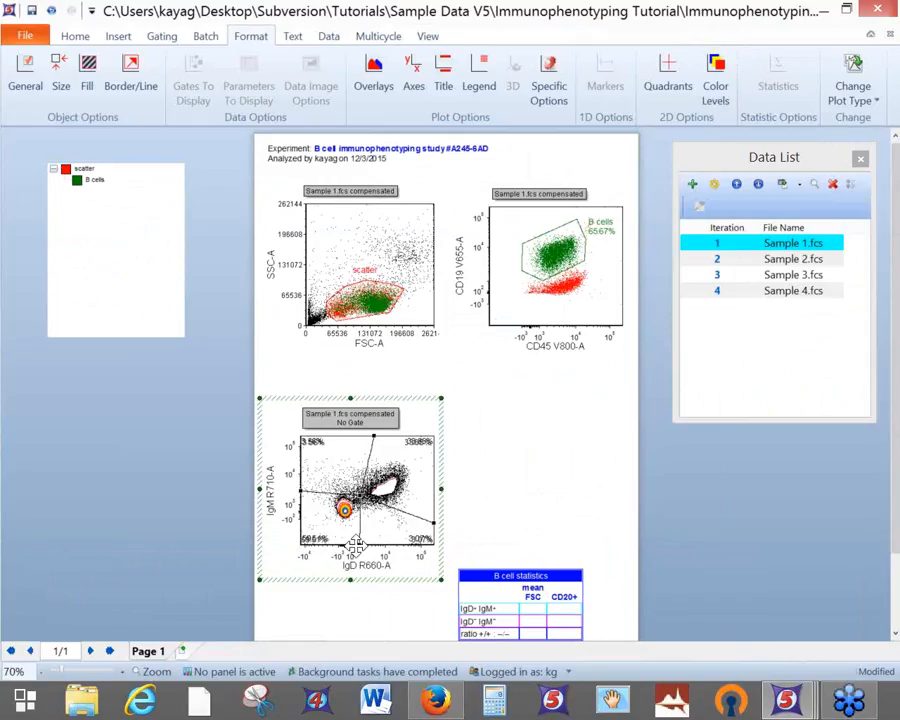
pyautogui.press('Delete')
pyautogui.hotkey('ctrl', 'z')
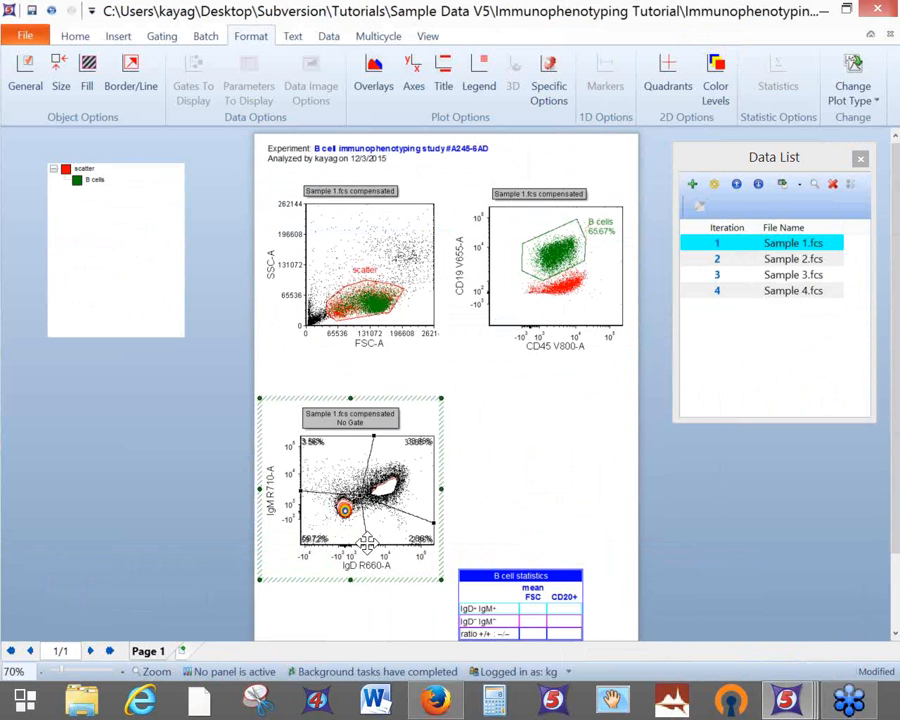
# Switch to the welcome-screen layout and show its Intro page
pyautogui.moveTo(803, 706)
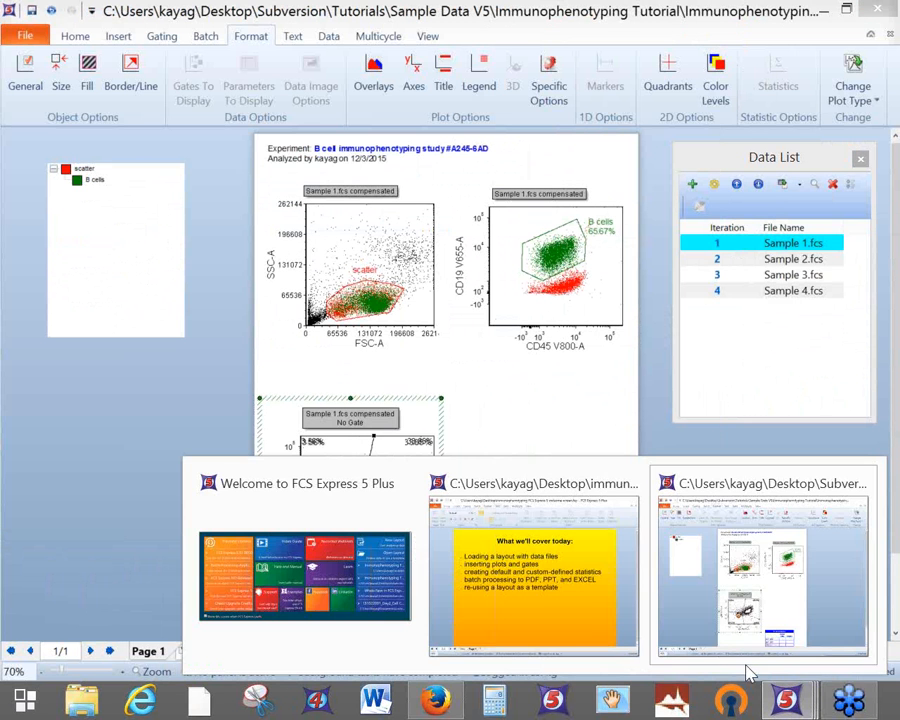
pyautogui.click(585, 621)
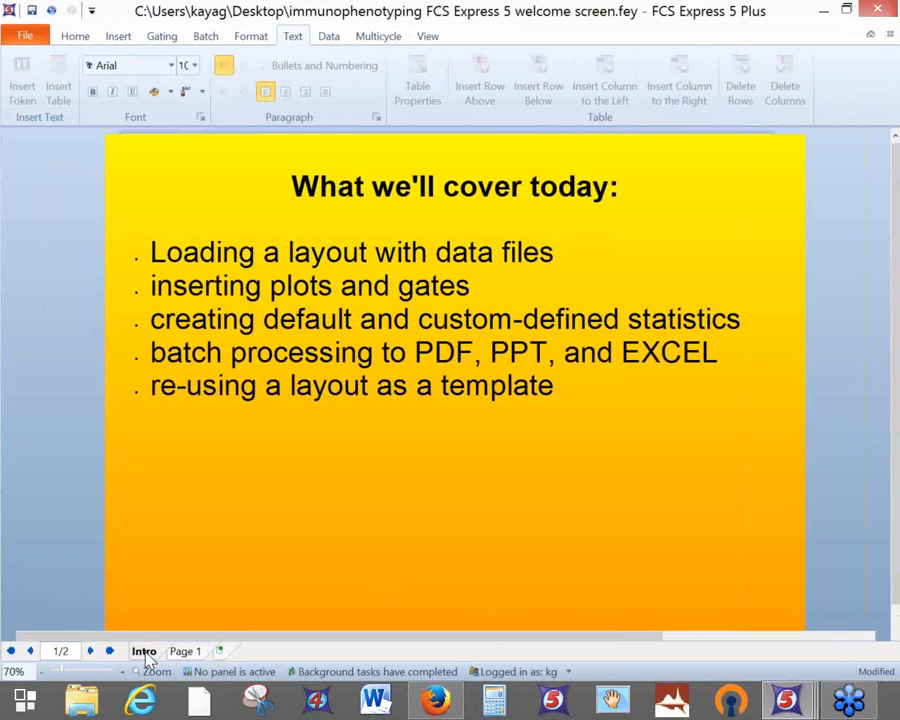
pyautogui.click(143, 651)
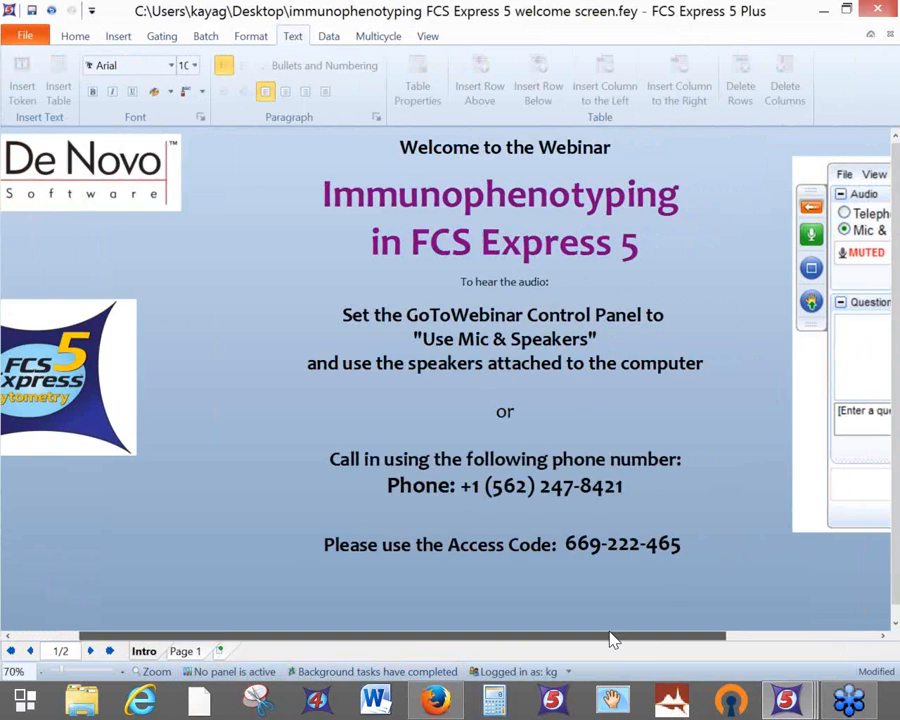
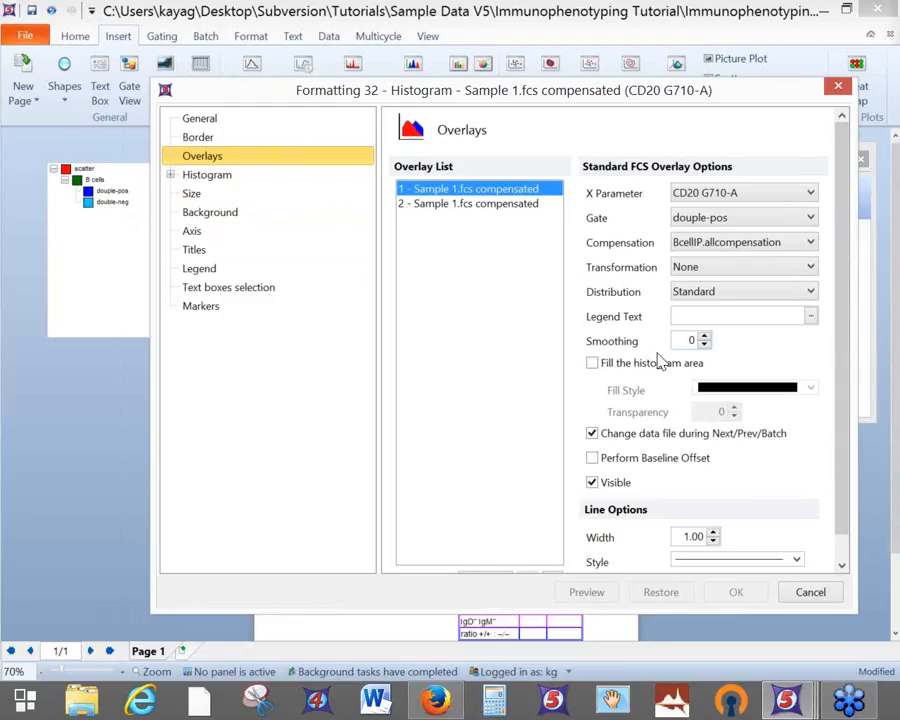
# Colour the first overlay's histogram line Blue
pyautogui.scroll(-1, 840, 400)
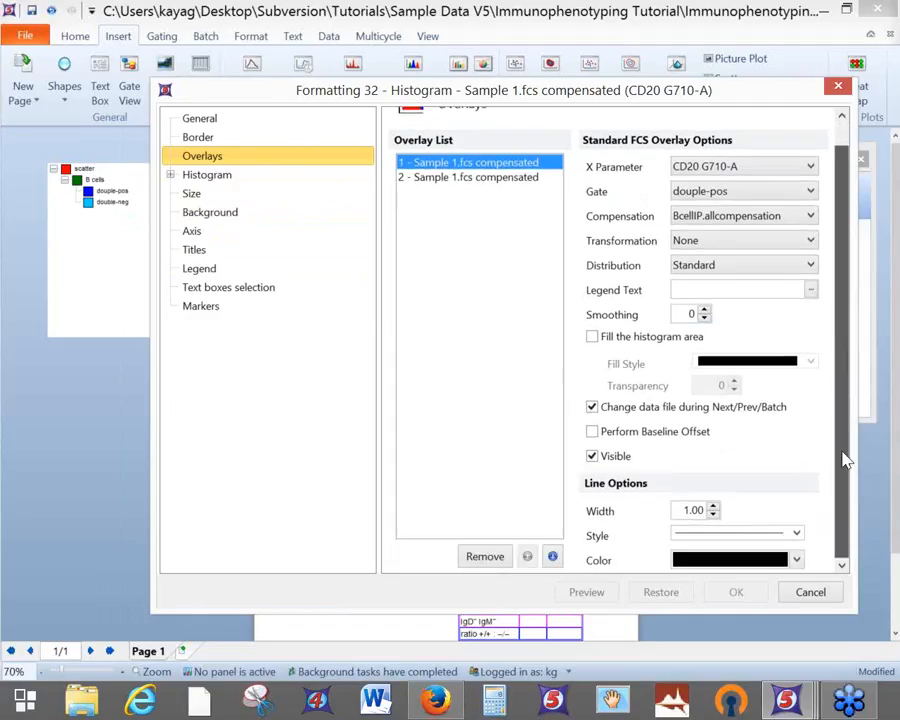
pyautogui.click(797, 561)
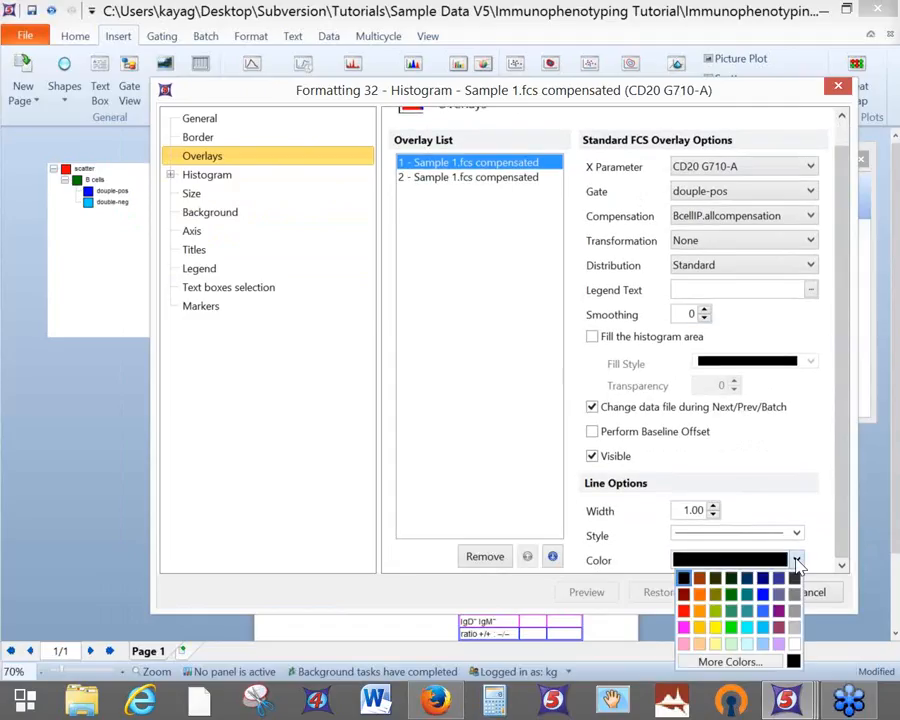
pyautogui.click(765, 600)
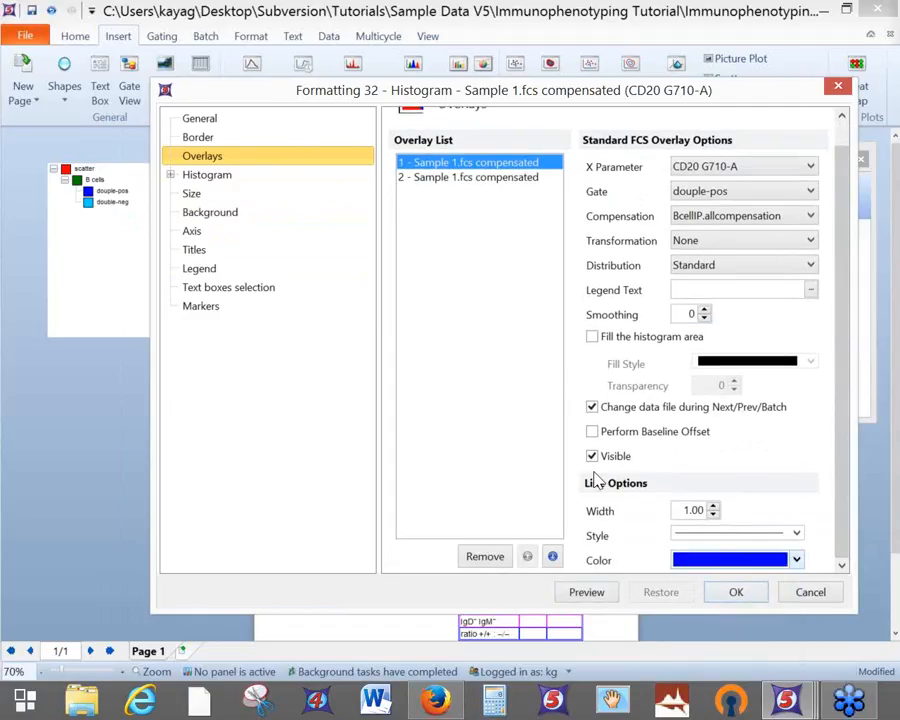
# Set the second overlay to Sky Blue, gated on double-neg, and preview the histogram
pyautogui.click(511, 181)
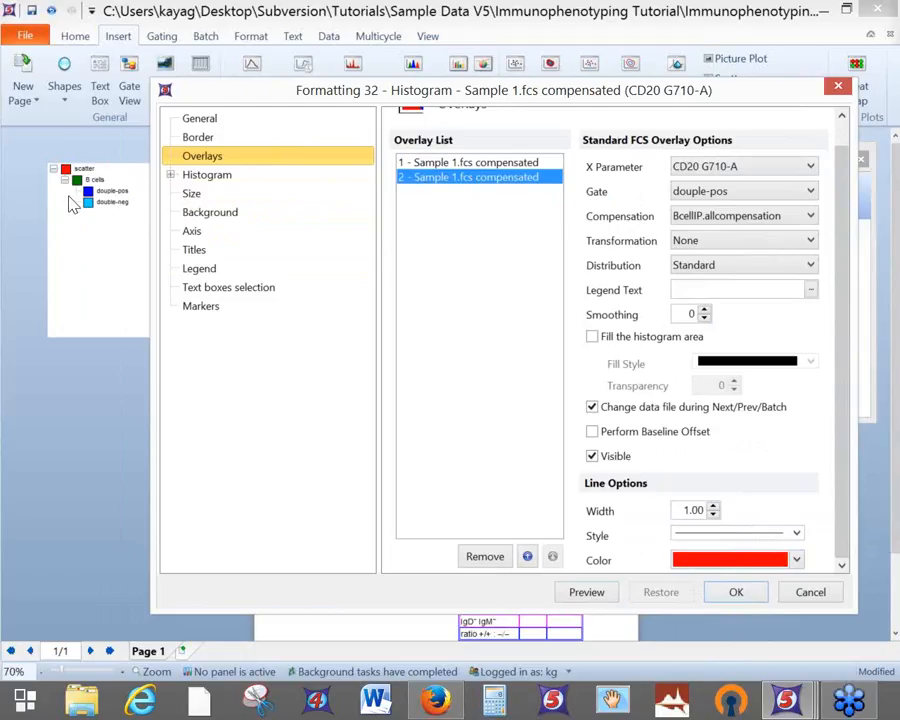
pyautogui.click(797, 561)
pyautogui.click(765, 630)
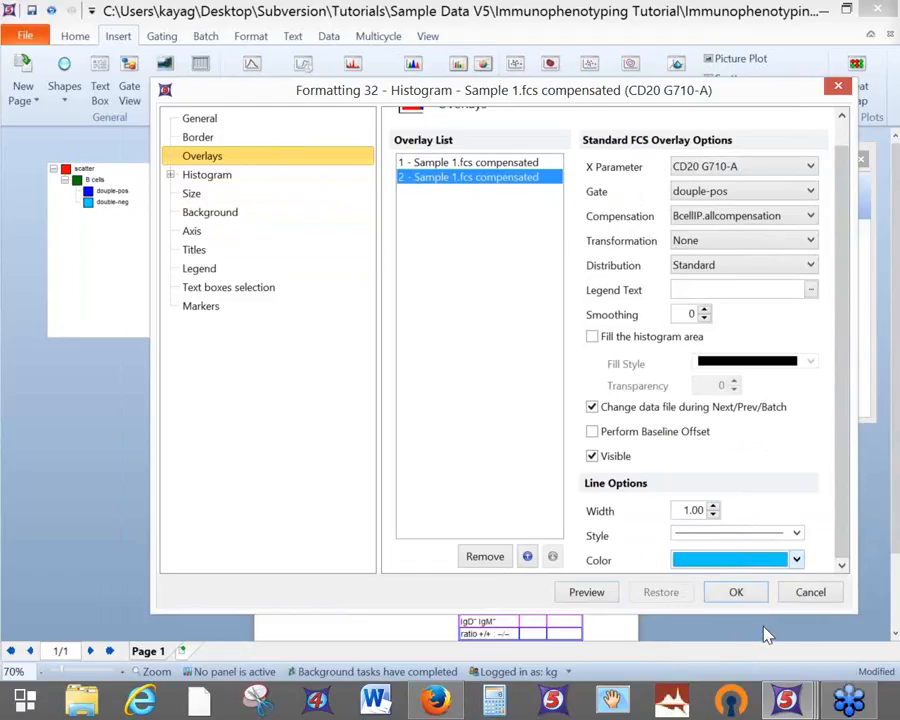
pyautogui.click(744, 193)
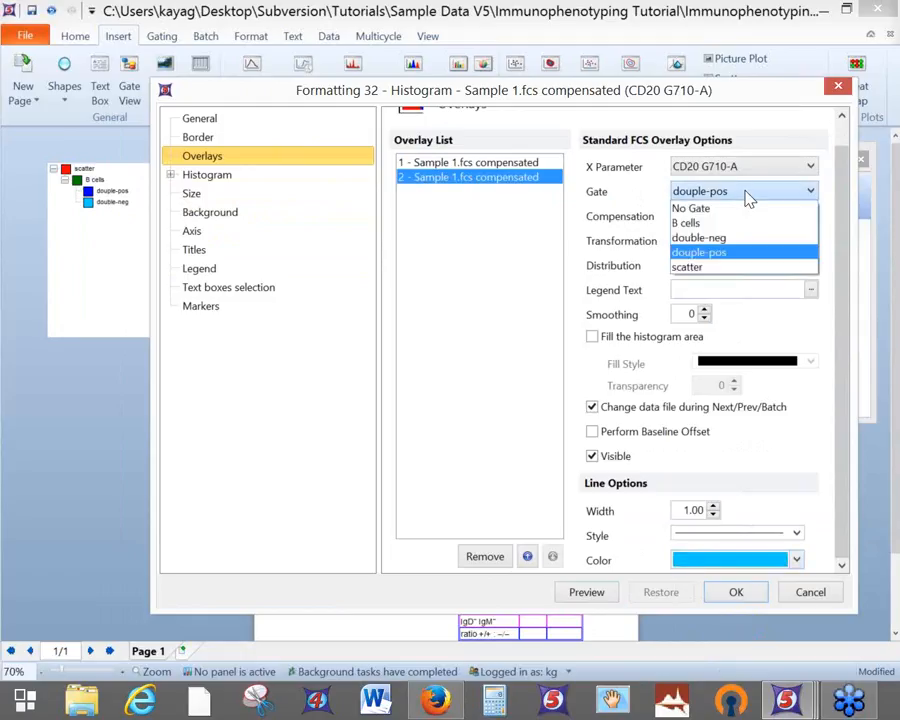
pyautogui.click(724, 240)
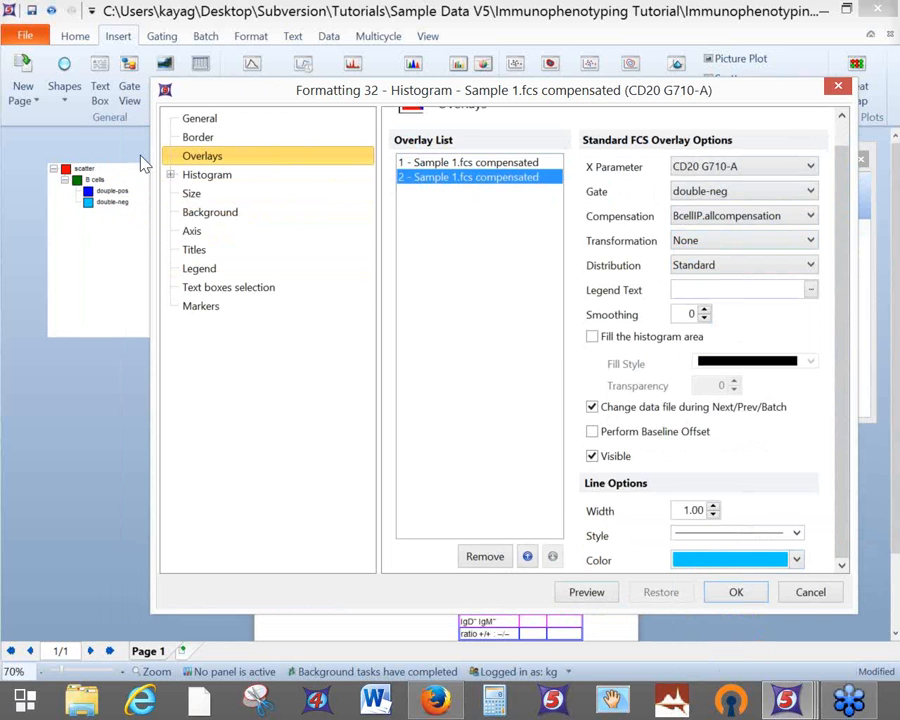
pyautogui.click(587, 592)
pyautogui.moveTo(742, 104); pyautogui.dragTo(275, 104)
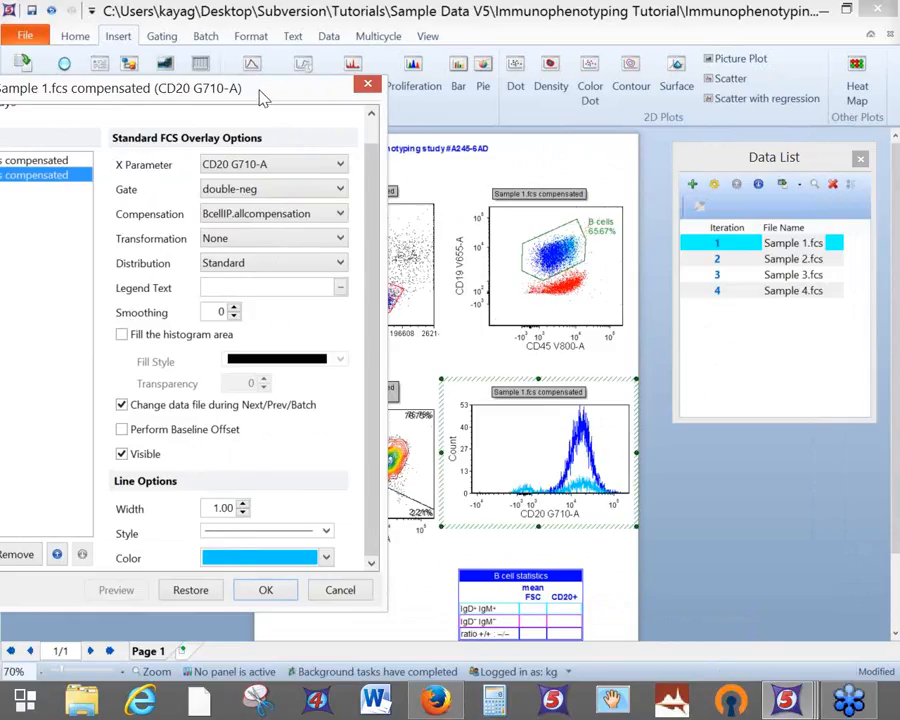
pyautogui.moveTo(260, 97); pyautogui.dragTo(293, 77)
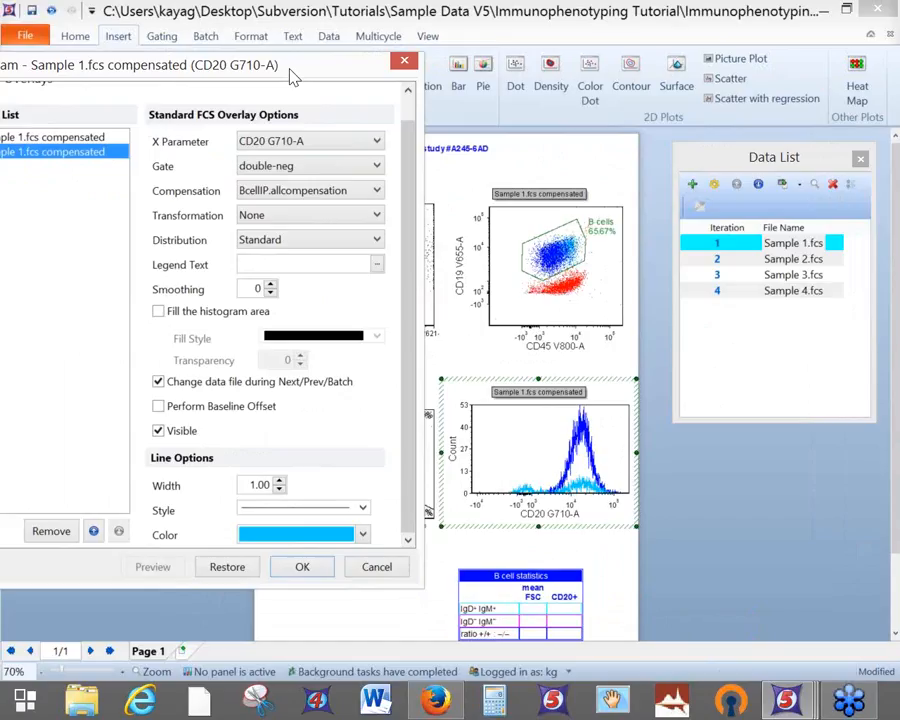
pyautogui.moveTo(290, 70); pyautogui.dragTo(291, 70)
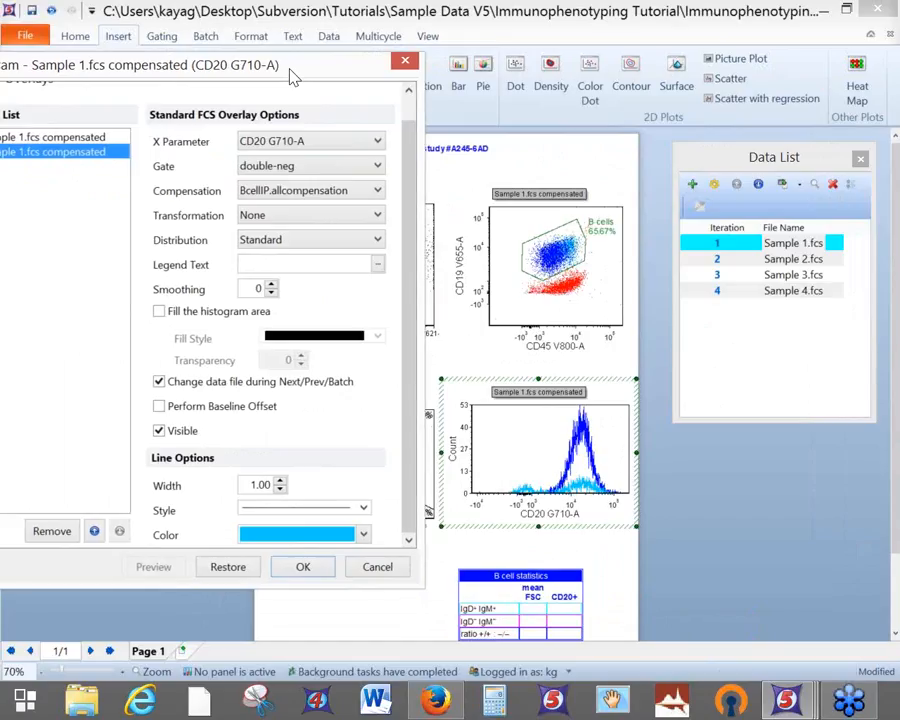
pyautogui.moveTo(293, 78); pyautogui.dragTo(416, 60)
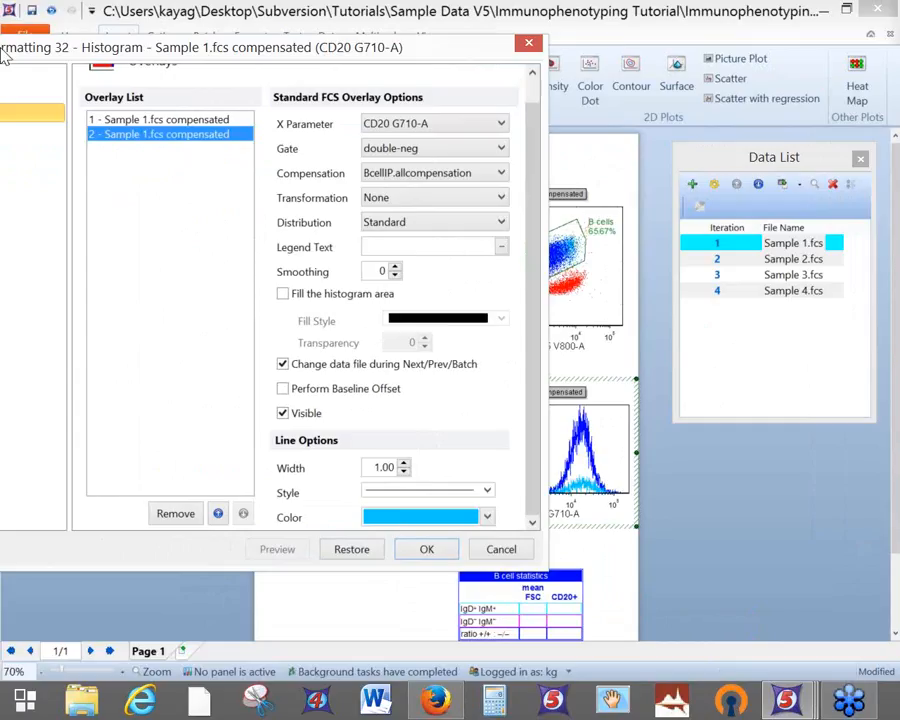
# Select both overlays and set their Smoothing to 6, previewing the result
pyautogui.keyDown('shift'); pyautogui.click(139, 121); pyautogui.keyUp('shift')
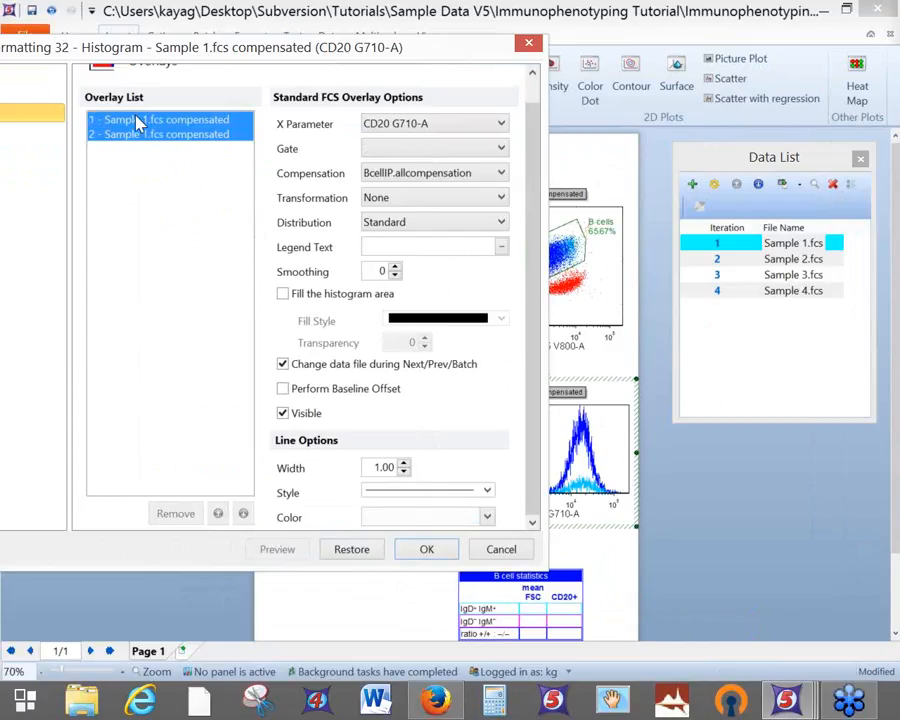
pyautogui.doubleClick(384, 269)
pyautogui.write('6')
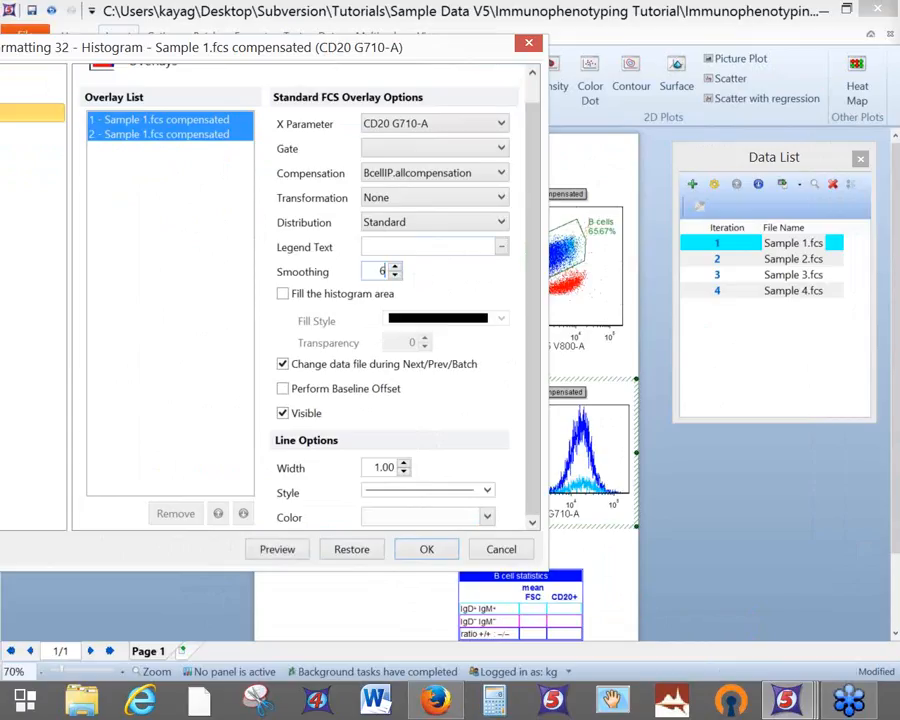
pyautogui.click(285, 549)
pyautogui.moveTo(478, 54); pyautogui.dragTo(344, 104)
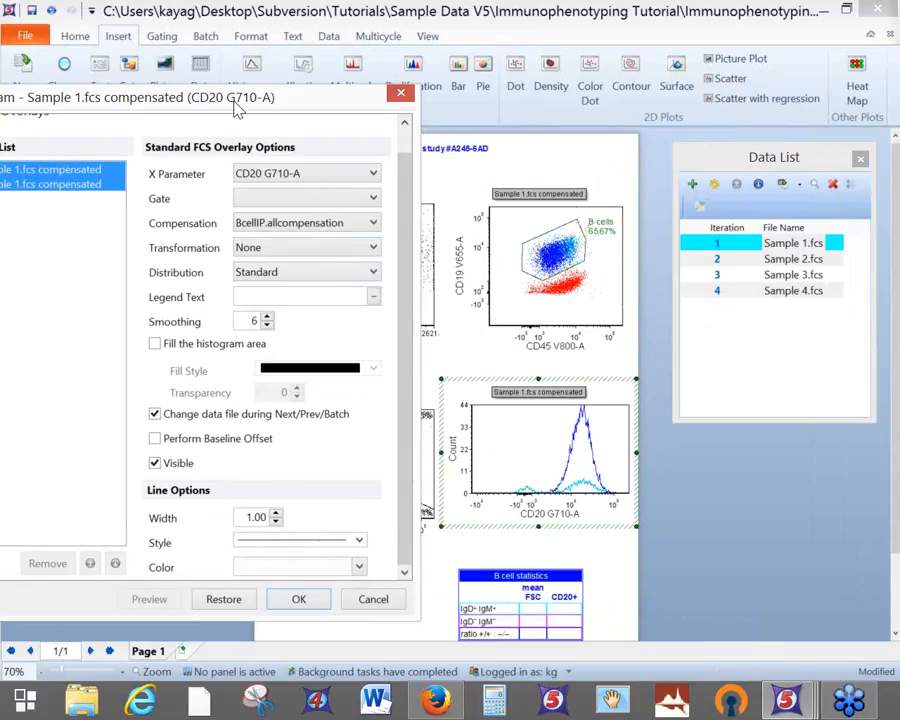
pyautogui.moveTo(237, 108); pyautogui.dragTo(348, 33)
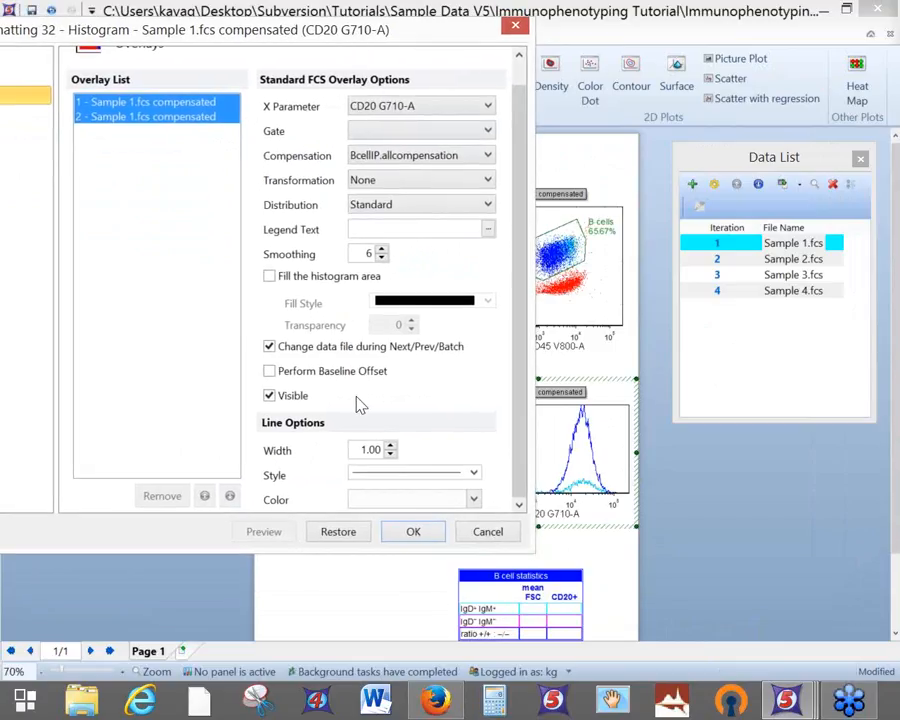
# Raise both overlays' line Width to 2.00 and preview
pyautogui.click(391, 447)
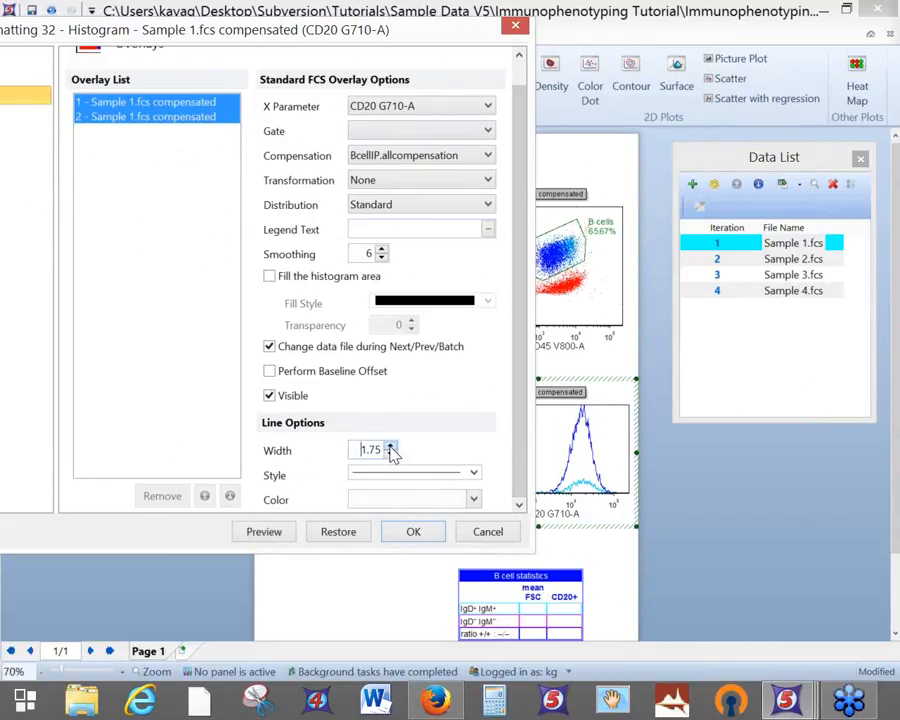
pyautogui.click(391, 448)
pyautogui.click(260, 532)
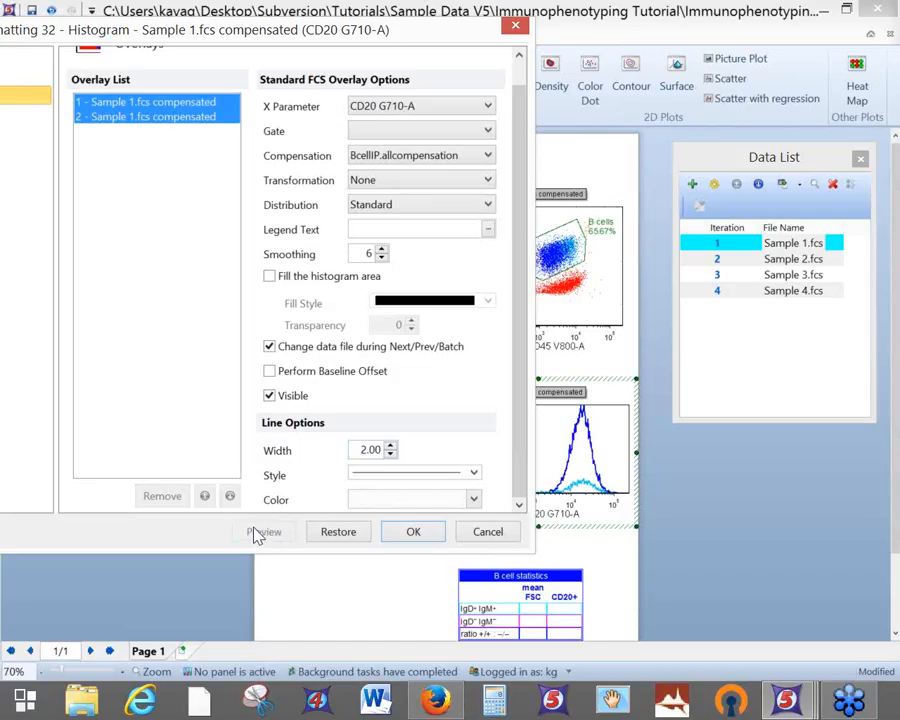
# Fill both overlays' histogram areas with 35% transparency and preview the result
pyautogui.click(269, 277)
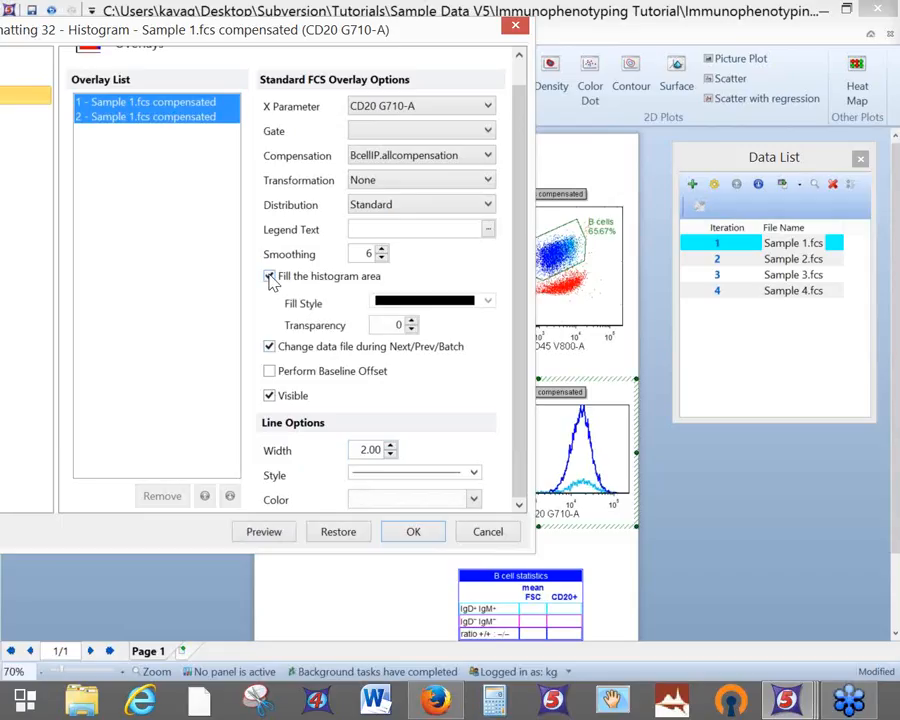
pyautogui.click(276, 532)
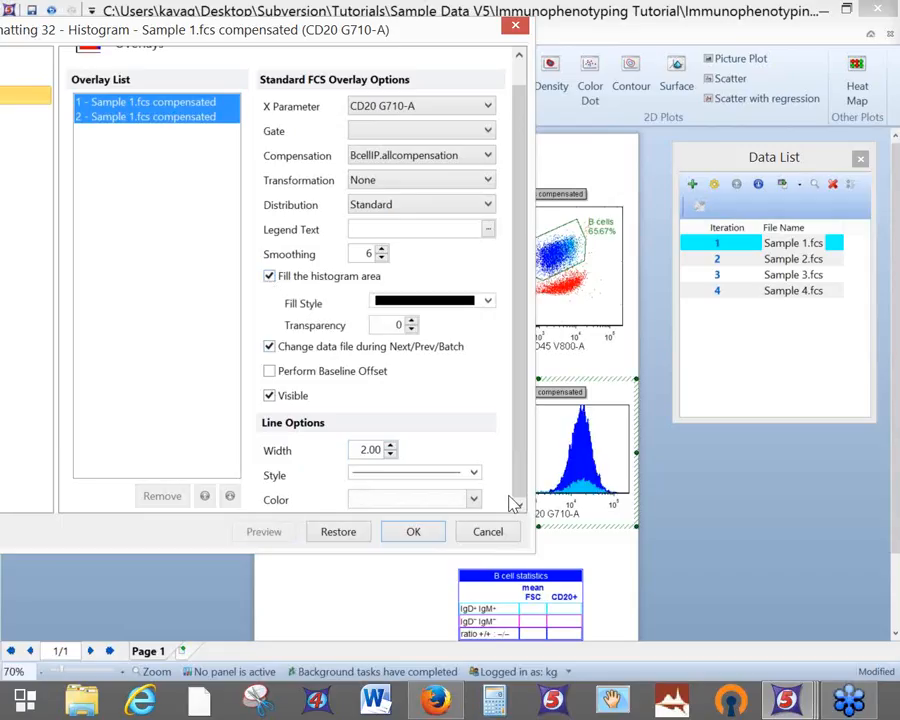
pyautogui.doubleClick(400, 325)
pyautogui.write('35')
pyautogui.click(278, 537)
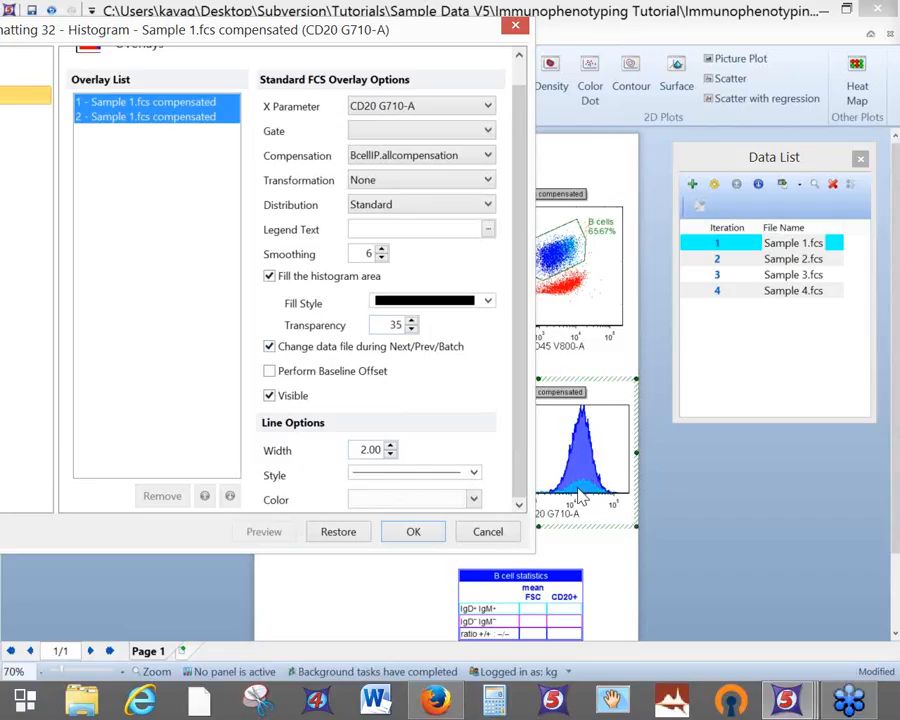
pyautogui.moveTo(398, 42); pyautogui.dragTo(298, 82)
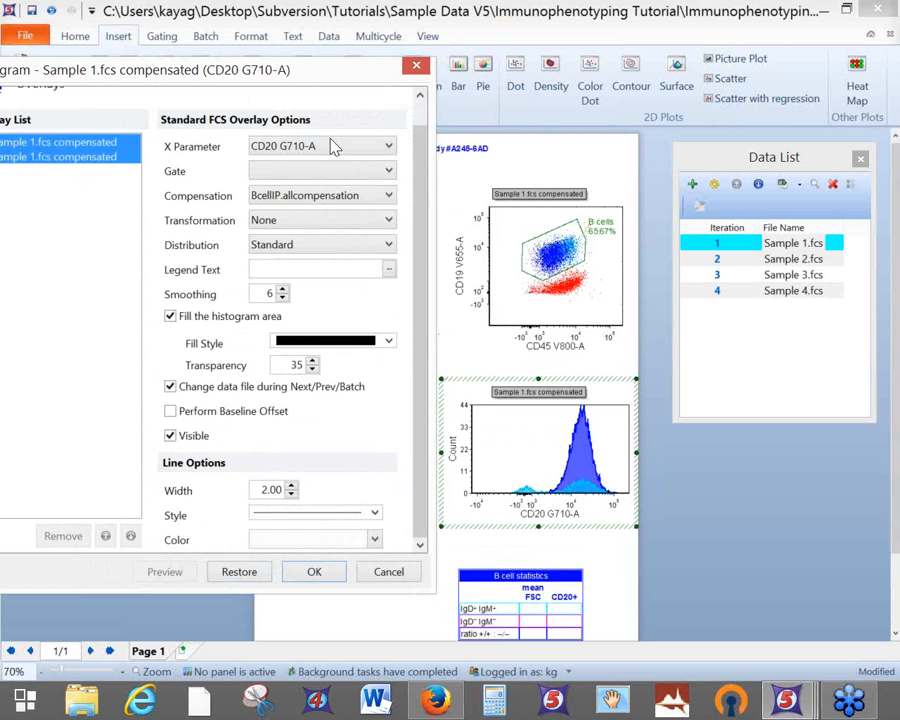
pyautogui.moveTo(281, 76)
pyautogui.mouseDown()
pyautogui.moveTo(395, 80)
pyautogui.moveTo(276, 84)
pyautogui.mouseUp()
pyautogui.moveTo(226, 73); pyautogui.dragTo(899, 58)
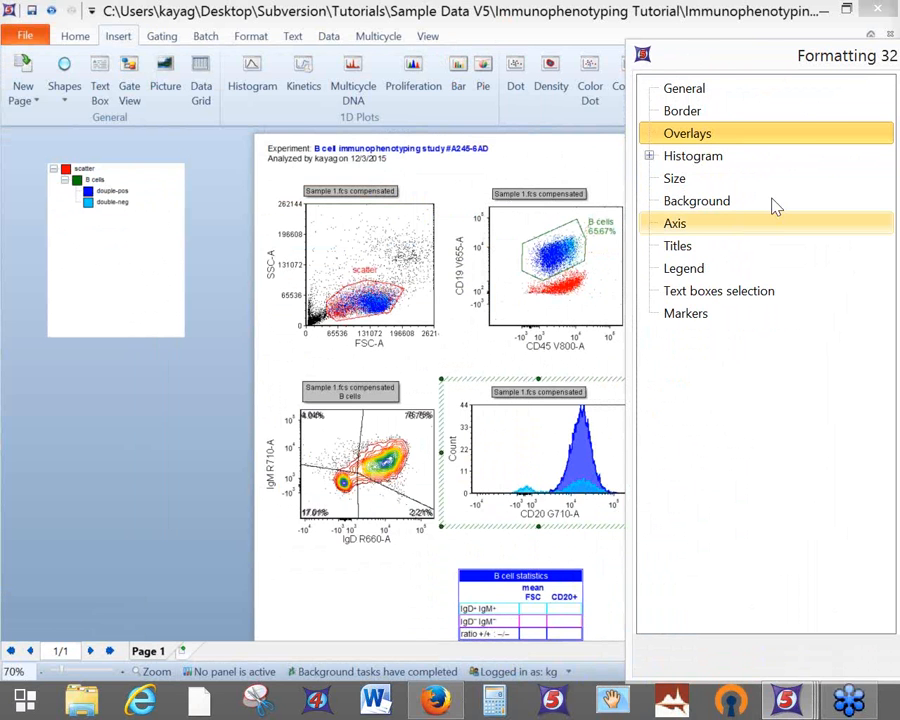
# Undock the Formatting panel and show Histogram > Histogram Specific Options
pyautogui.moveTo(850, 62); pyautogui.dragTo(226, 72)
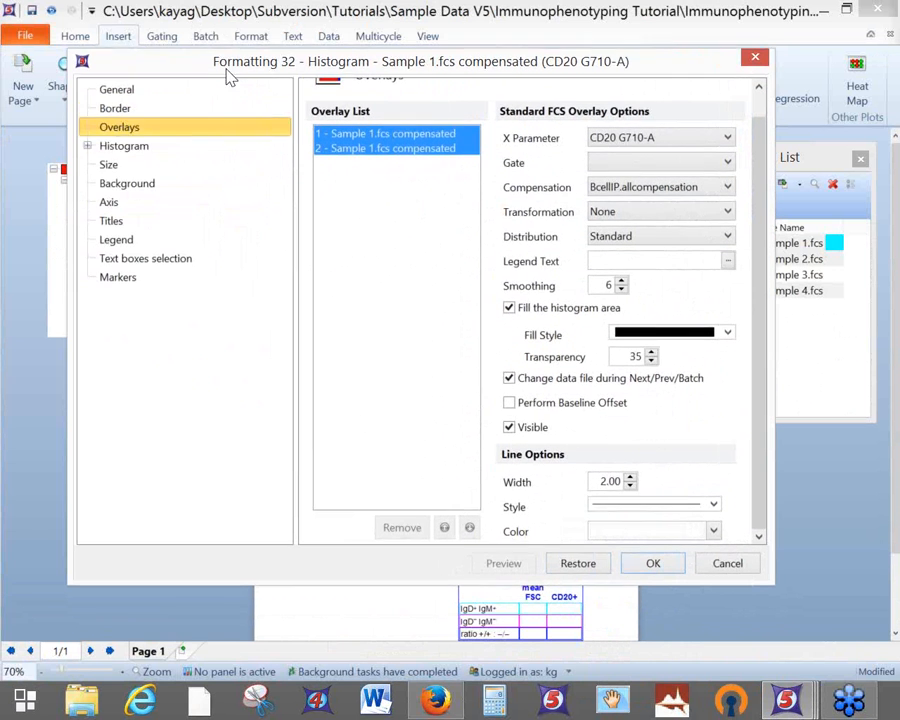
pyautogui.click(88, 147)
pyautogui.click(160, 168)
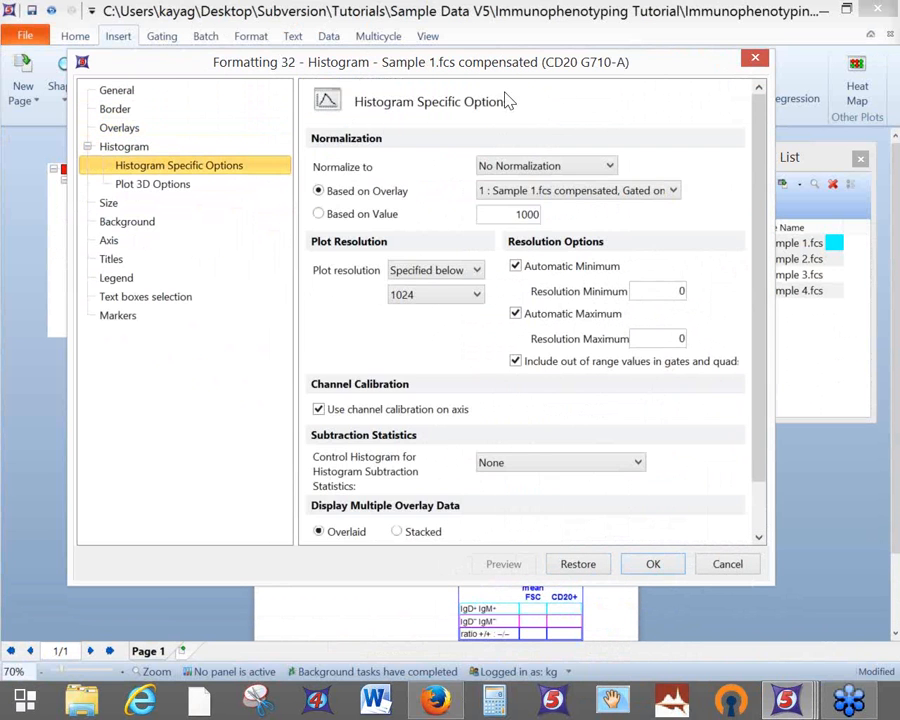
pyautogui.moveTo(564, 74); pyautogui.dragTo(600, 80)
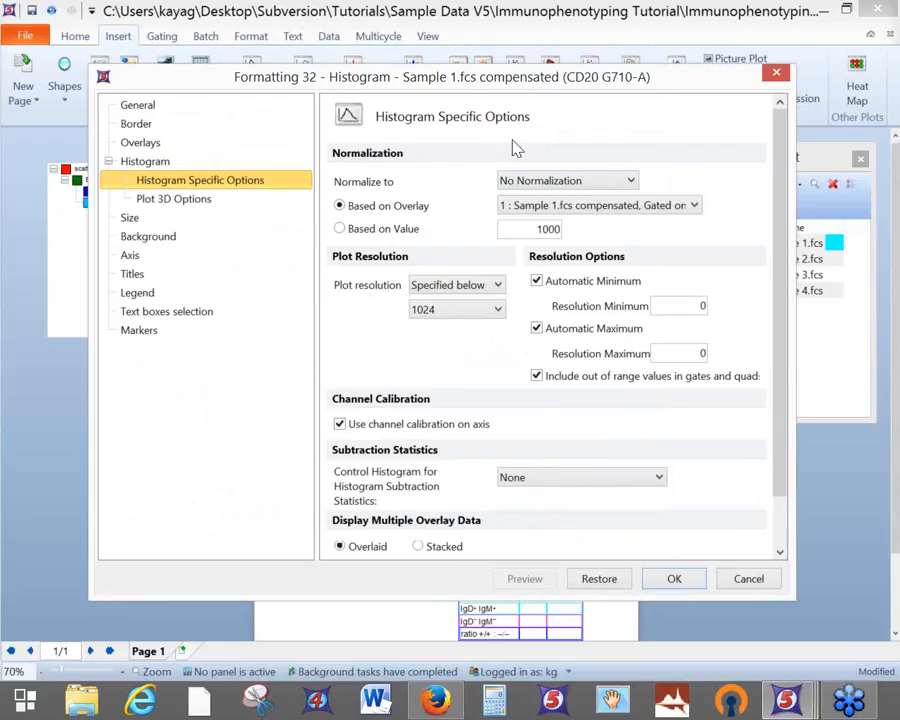
# Normalize the histogram to Peak Value based on value 100 and preview it
pyautogui.click(567, 183)
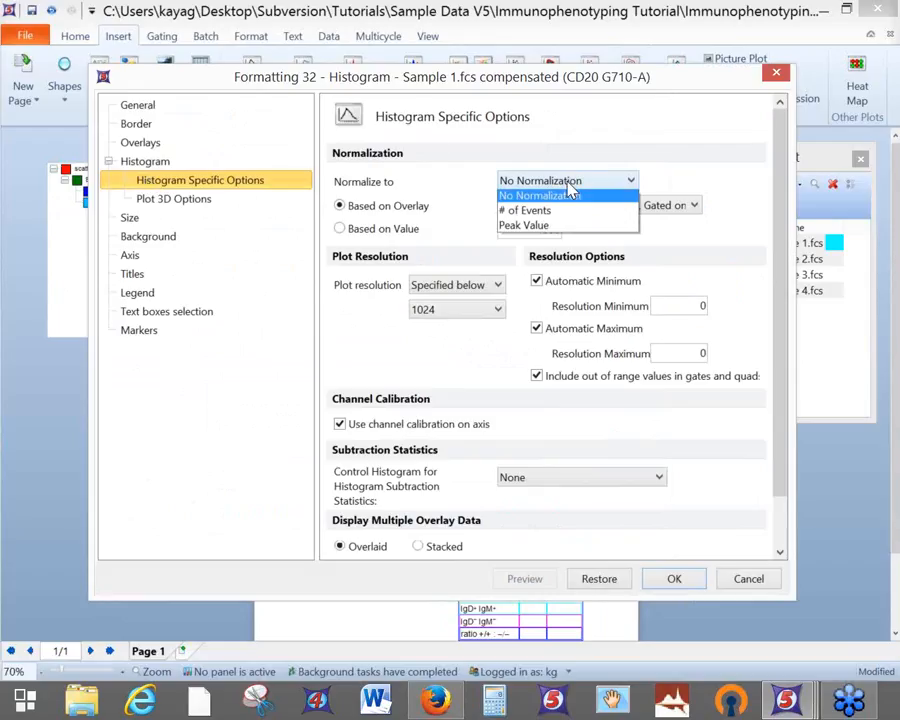
pyautogui.click(548, 229)
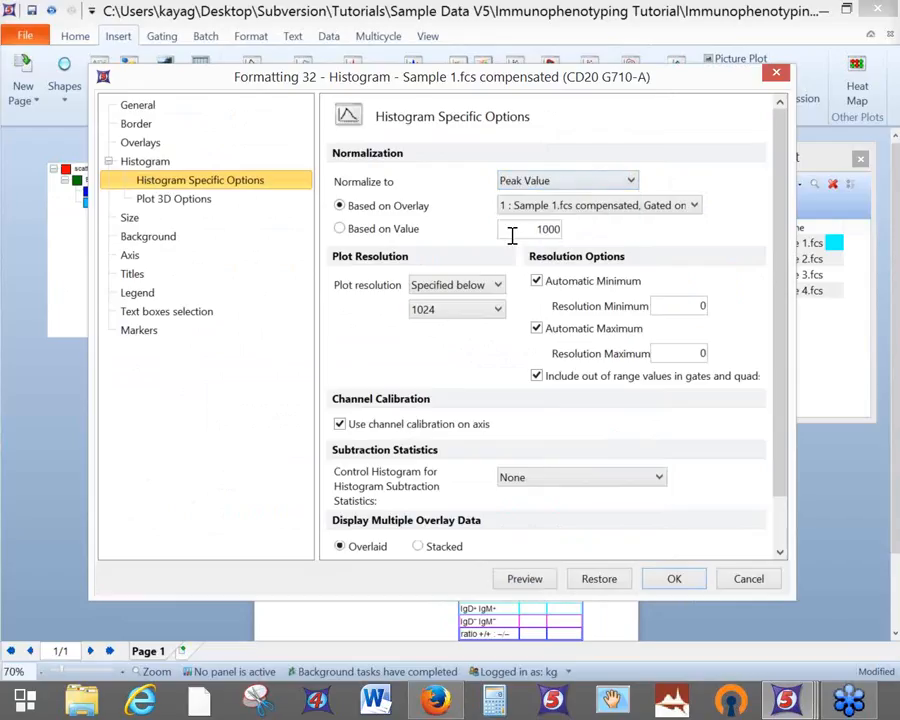
pyautogui.click(396, 231)
pyautogui.press('BackSpace')
pyautogui.moveTo(668, 97); pyautogui.dragTo(336, 61)
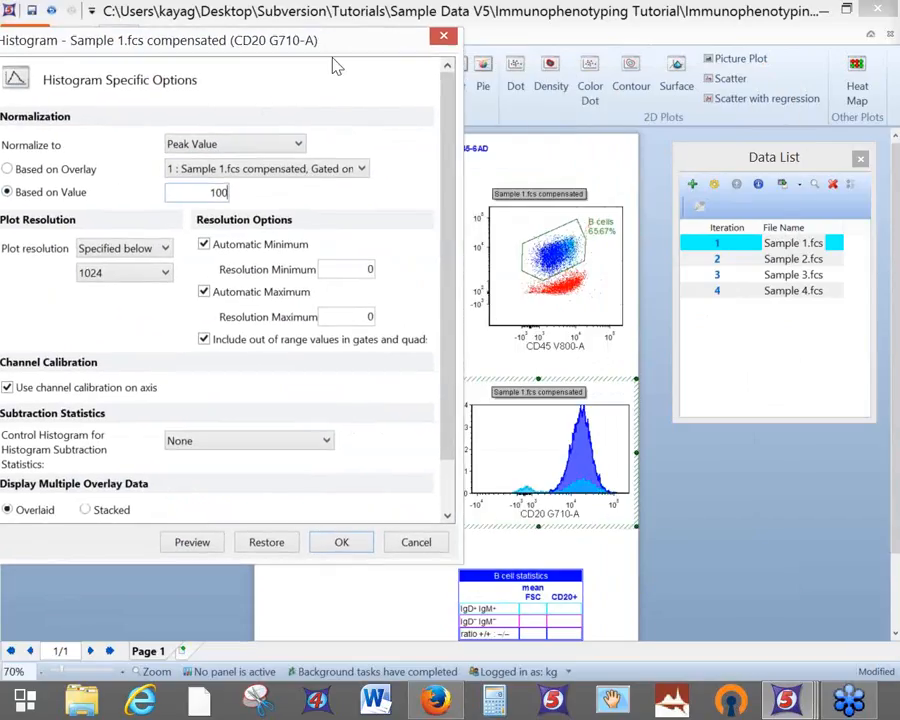
pyautogui.click(222, 542)
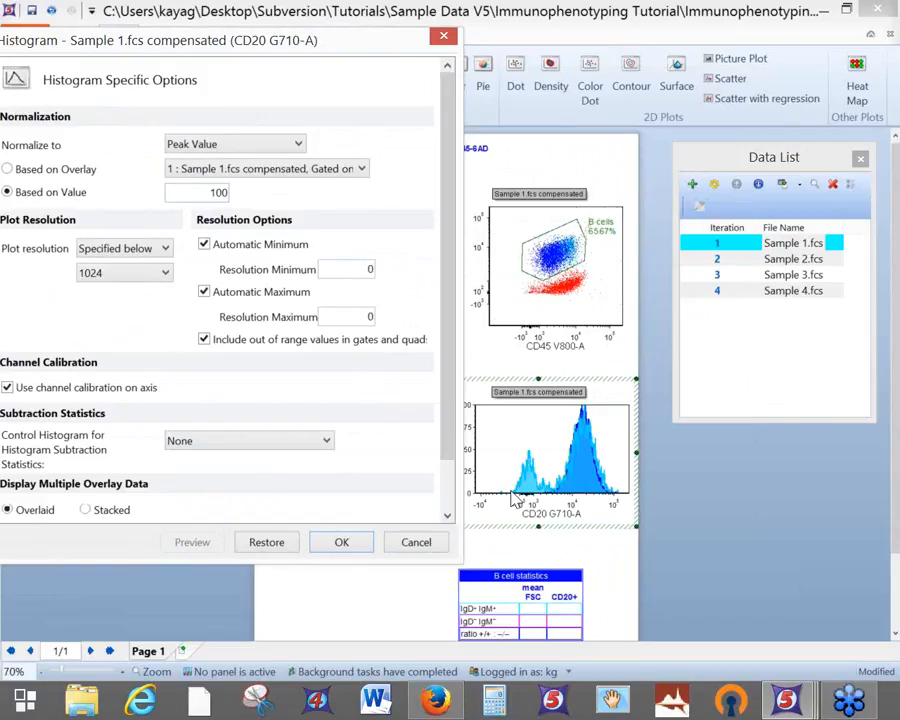
pyautogui.moveTo(321, 64); pyautogui.dragTo(295, 63)
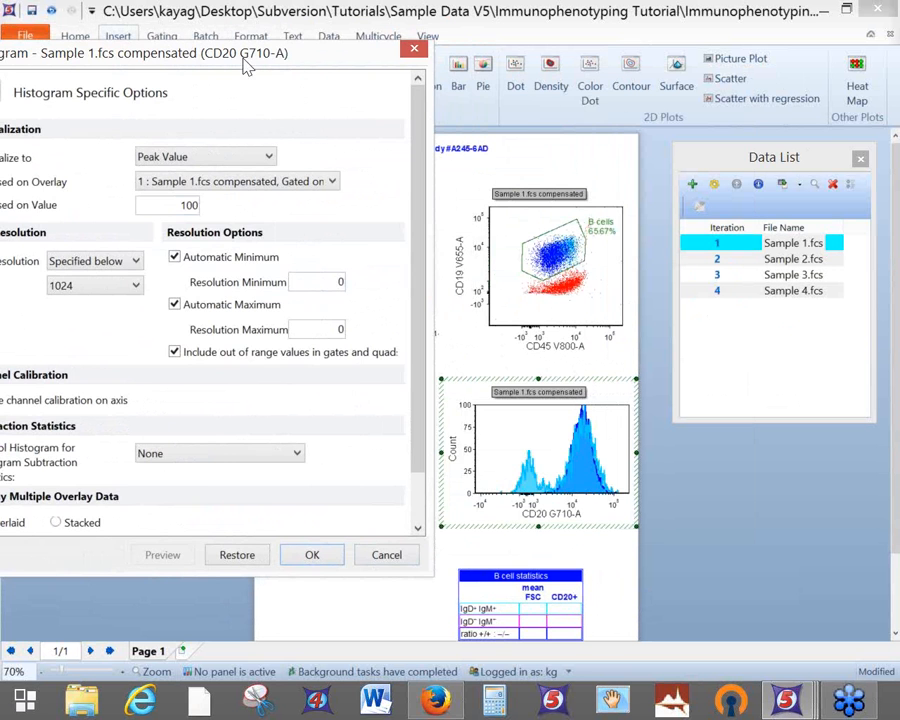
pyautogui.moveTo(244, 64); pyautogui.dragTo(313, 37)
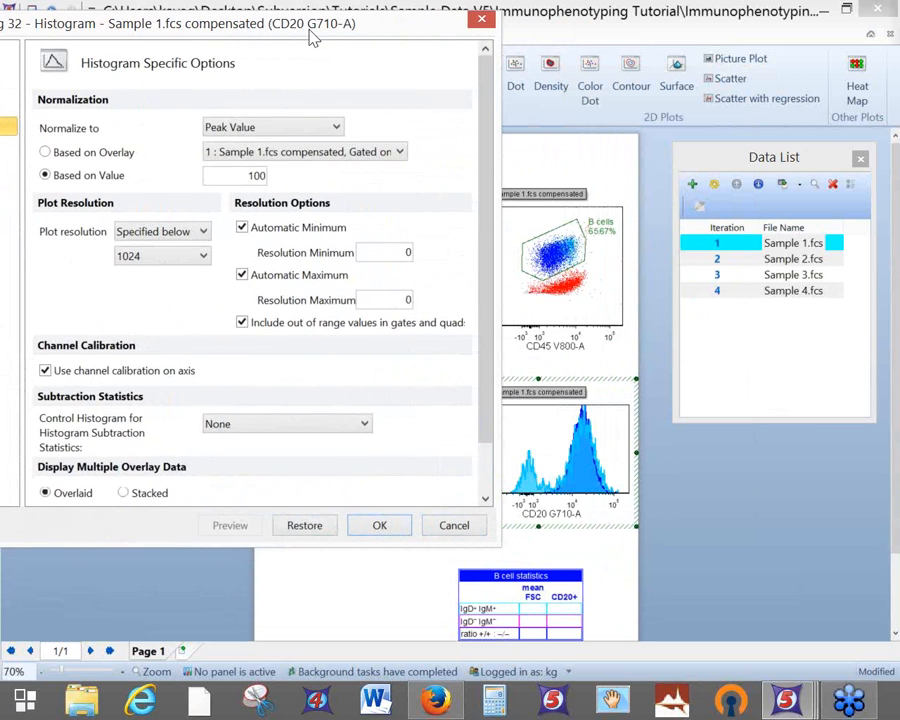
# Normalize to # of Events based on the double-pos overlay and preview the count axis
pyautogui.click(279, 131)
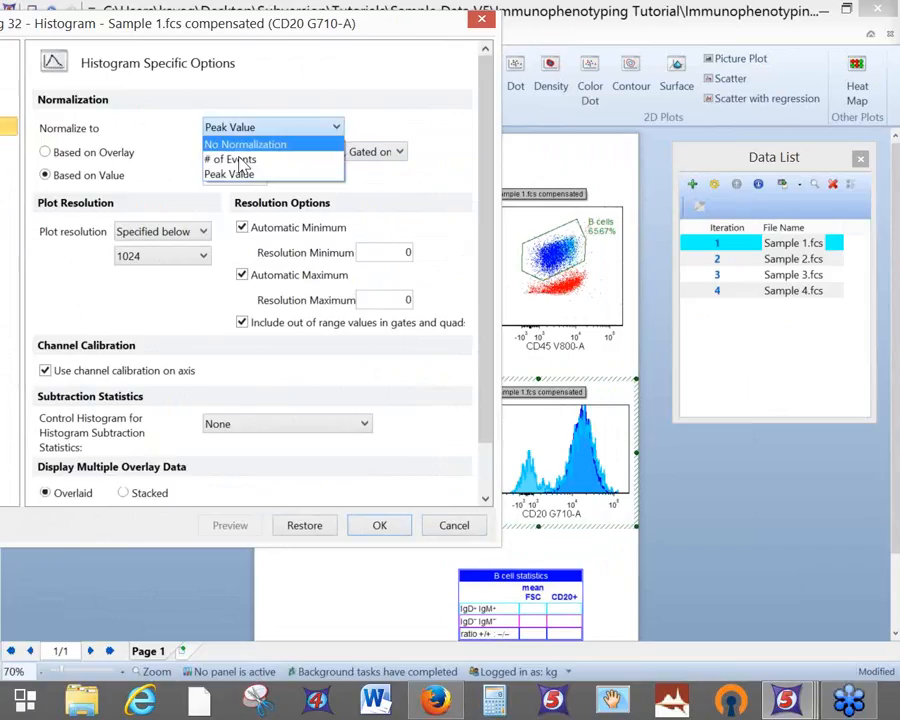
pyautogui.click(242, 160)
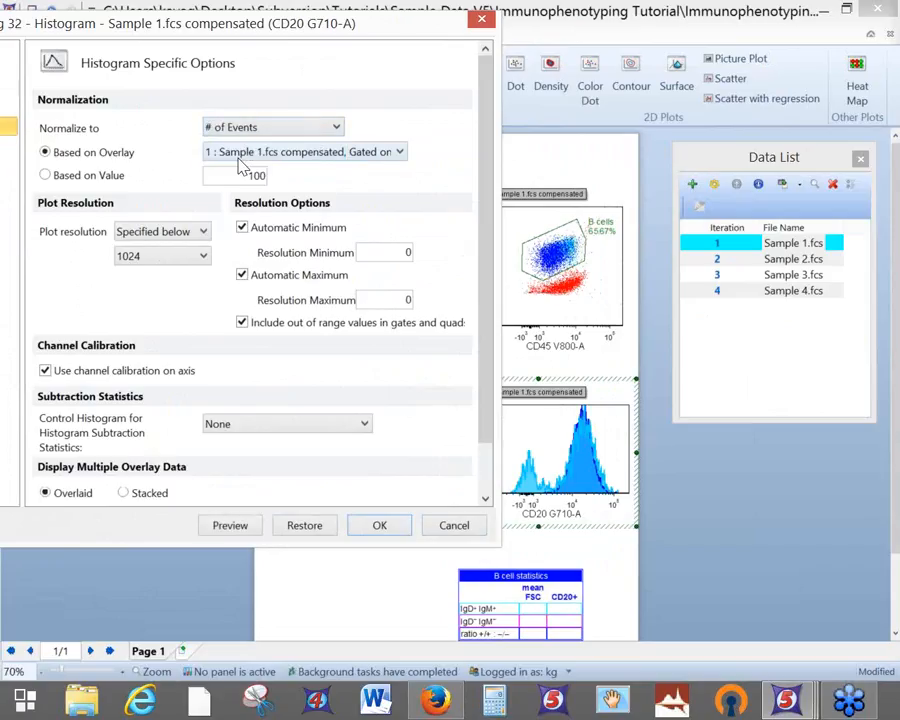
pyautogui.click(314, 156)
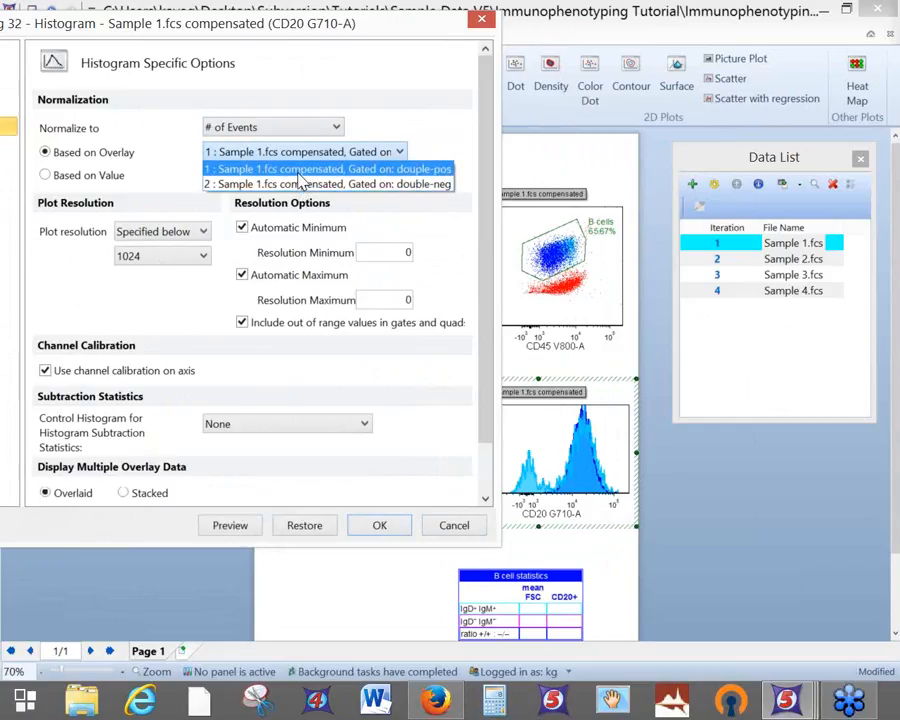
pyautogui.click(298, 172)
pyautogui.moveTo(350, 32); pyautogui.dragTo(263, 28)
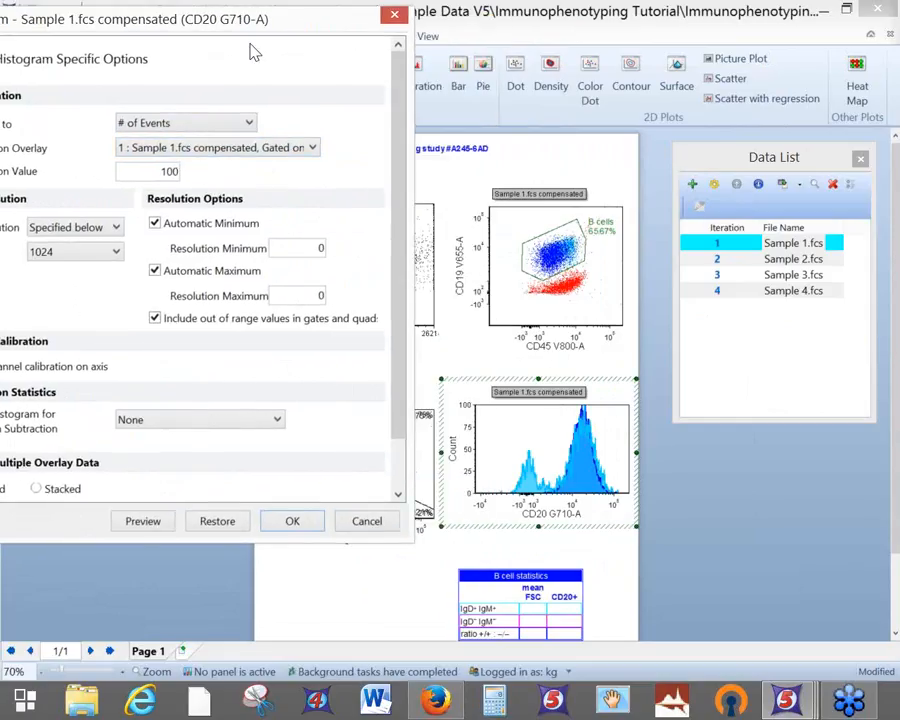
pyautogui.click(163, 521)
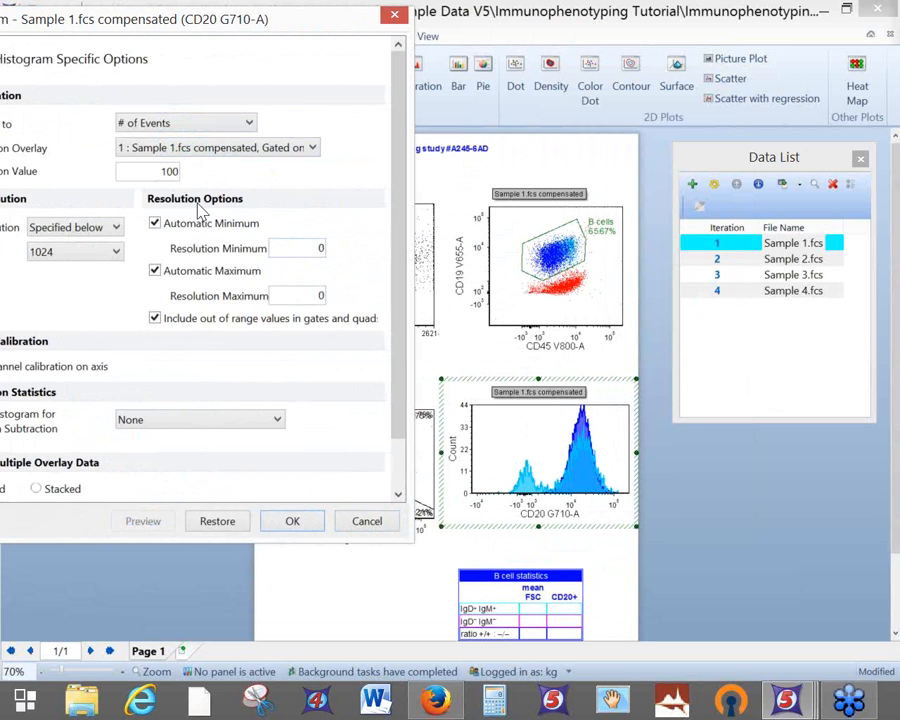
pyautogui.moveTo(188, 26); pyautogui.dragTo(513, 625)
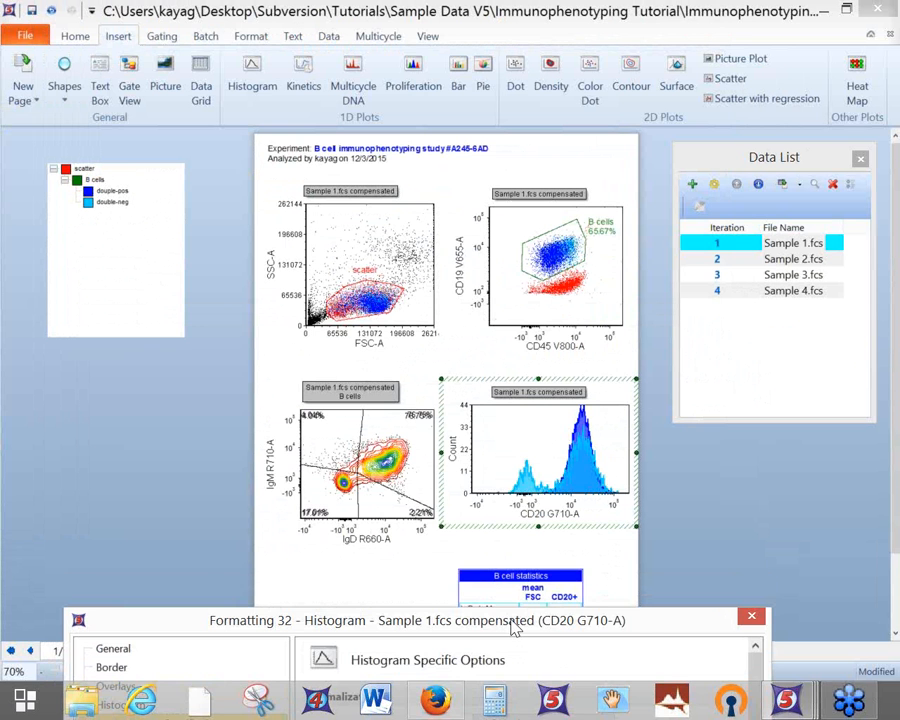
pyautogui.moveTo(513, 625); pyautogui.dragTo(500, 84)
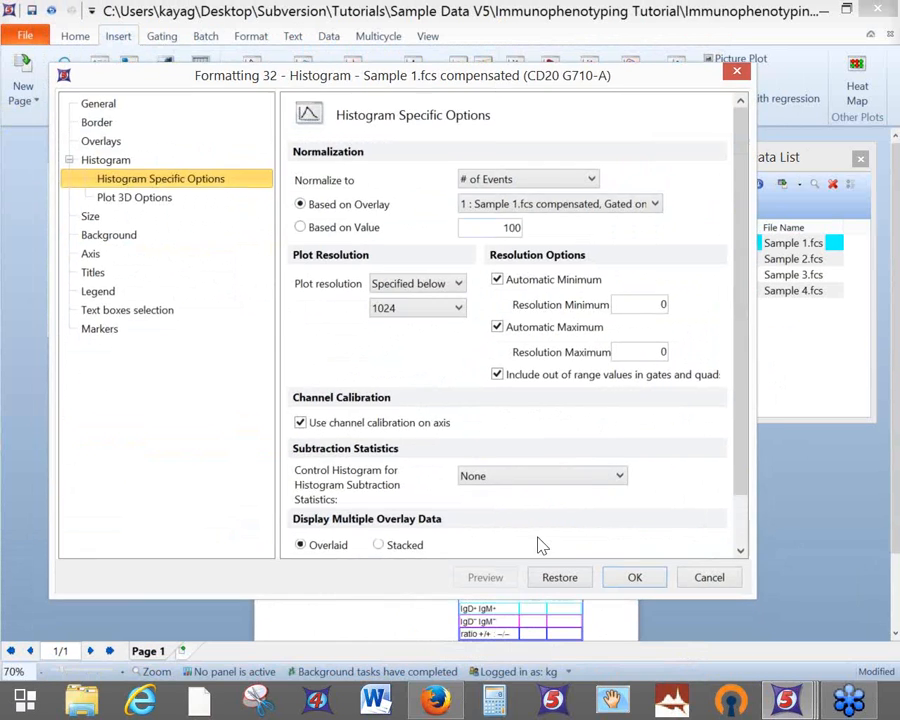
# Apply the histogram settings, save the layout, and show the welcome screen's agenda page
pyautogui.click(636, 578)
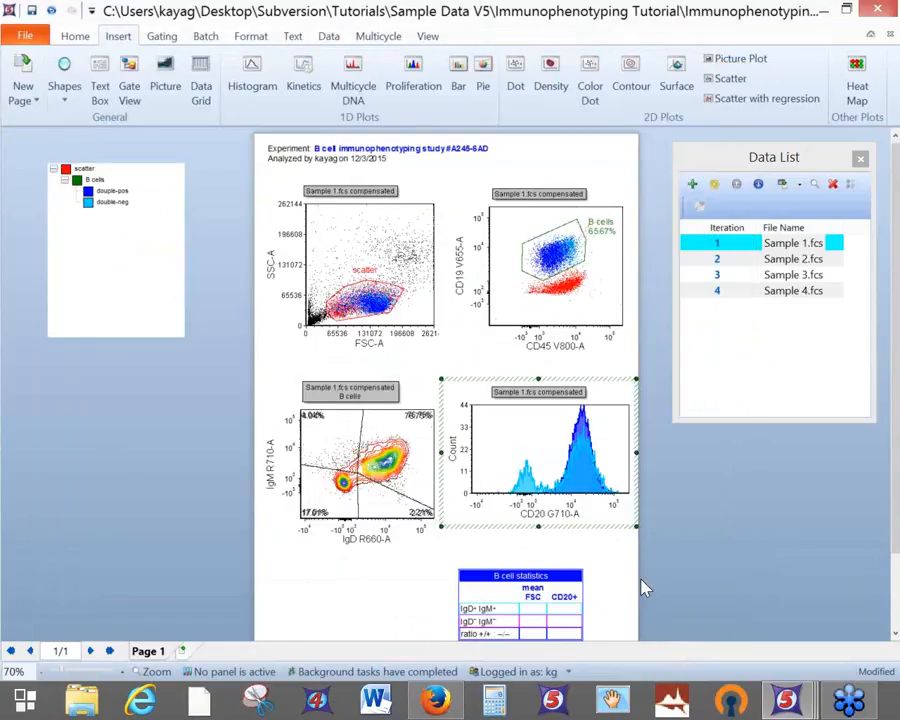
pyautogui.click(31, 10)
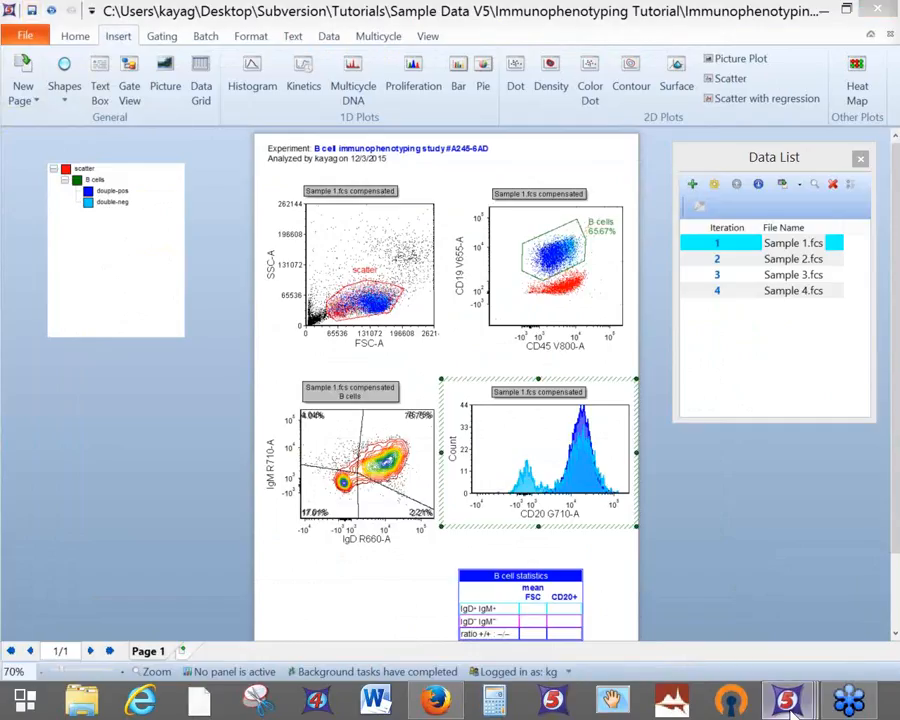
pyautogui.moveTo(787, 700)
pyautogui.click(594, 660)
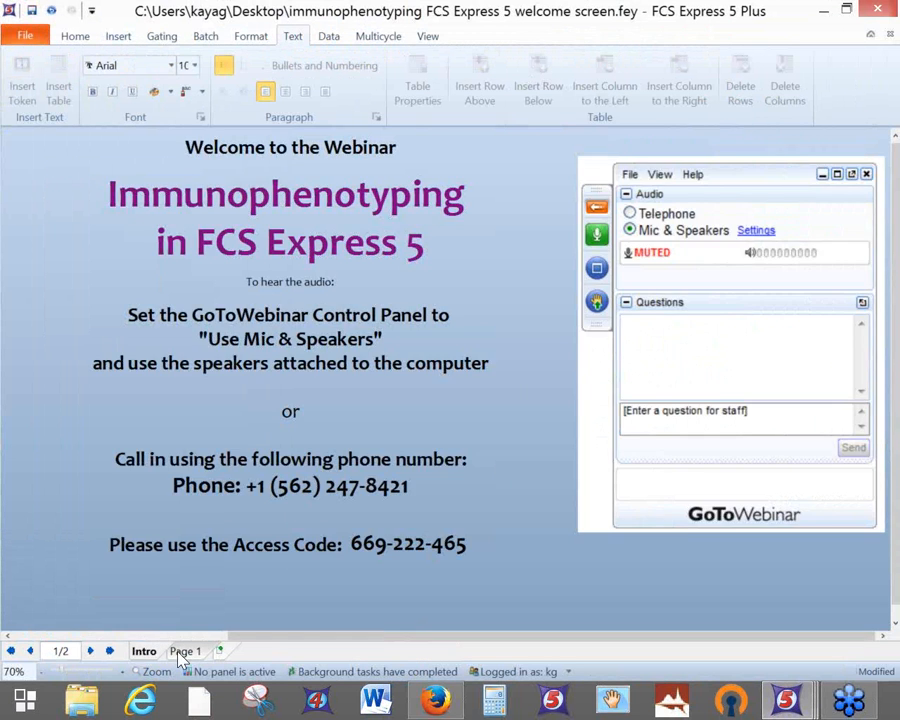
pyautogui.click(185, 651)
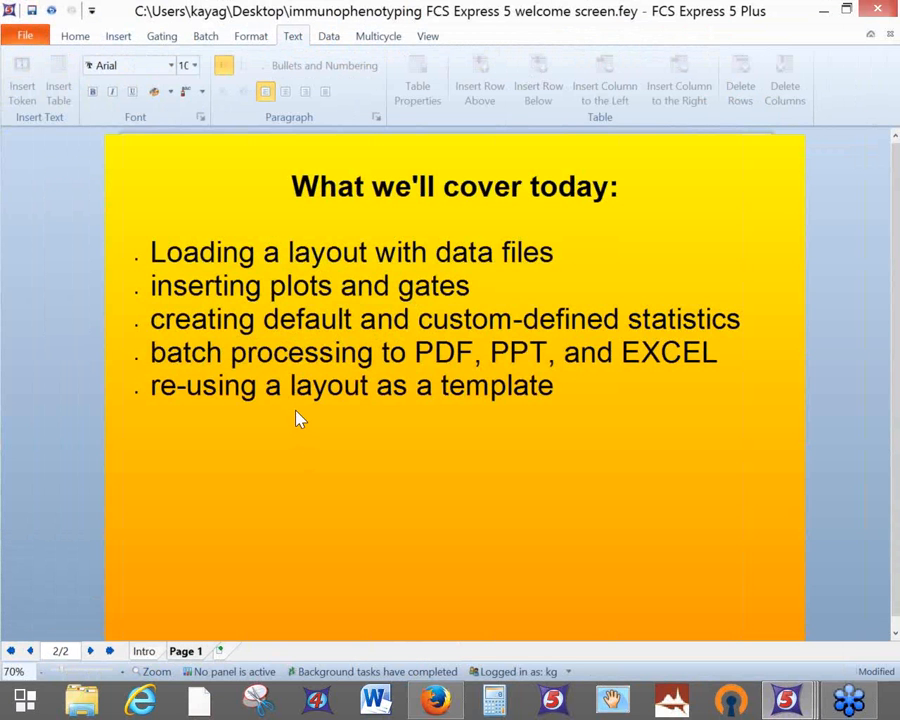
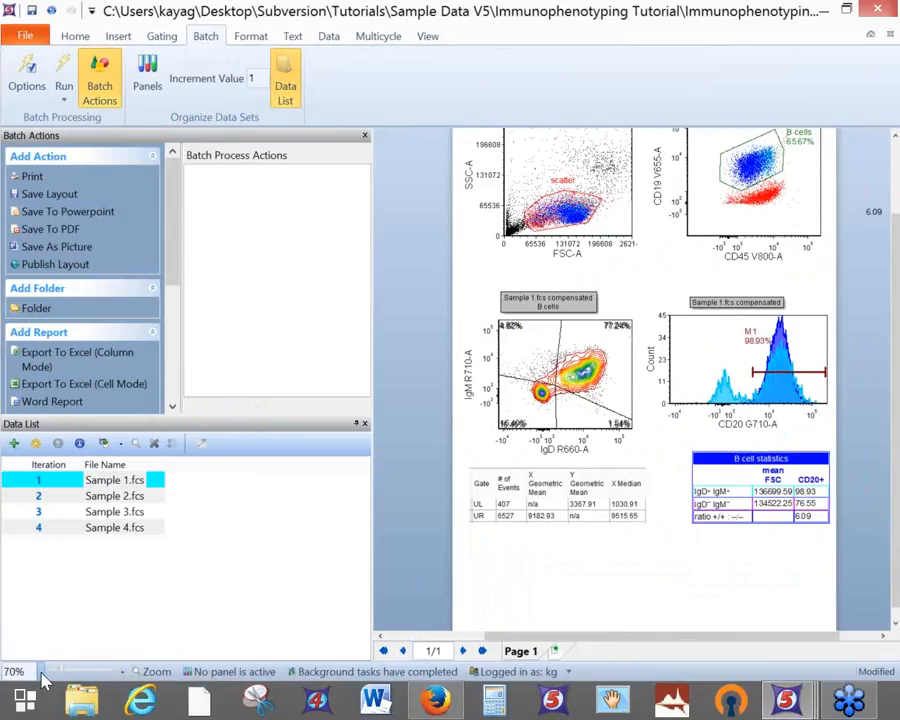
pyautogui.click(42, 672)
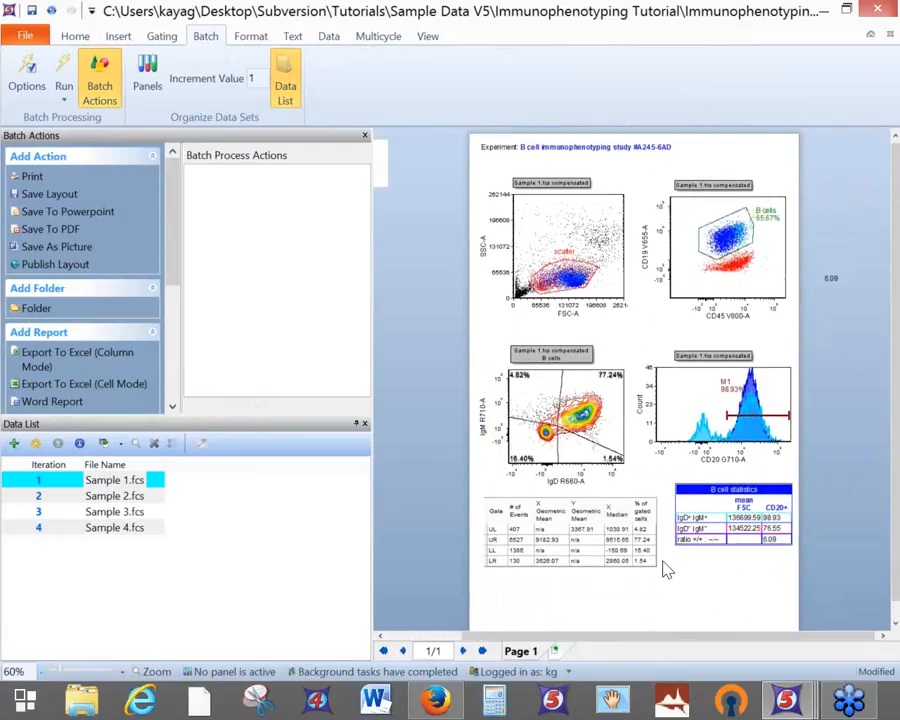
# Zoom the page out to 60% so the whole layout shows, and save it
pyautogui.click(32, 10)
# Add a Print action for all pages on the HP LaserJet 4050 printer
pyautogui.doubleClick(32, 178)
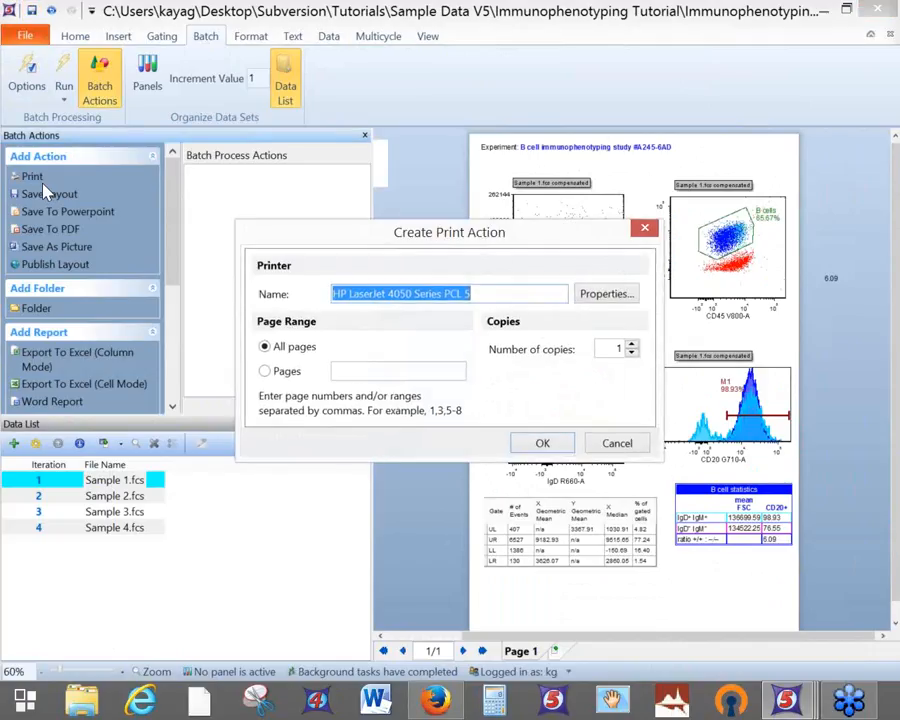
pyautogui.click(607, 305)
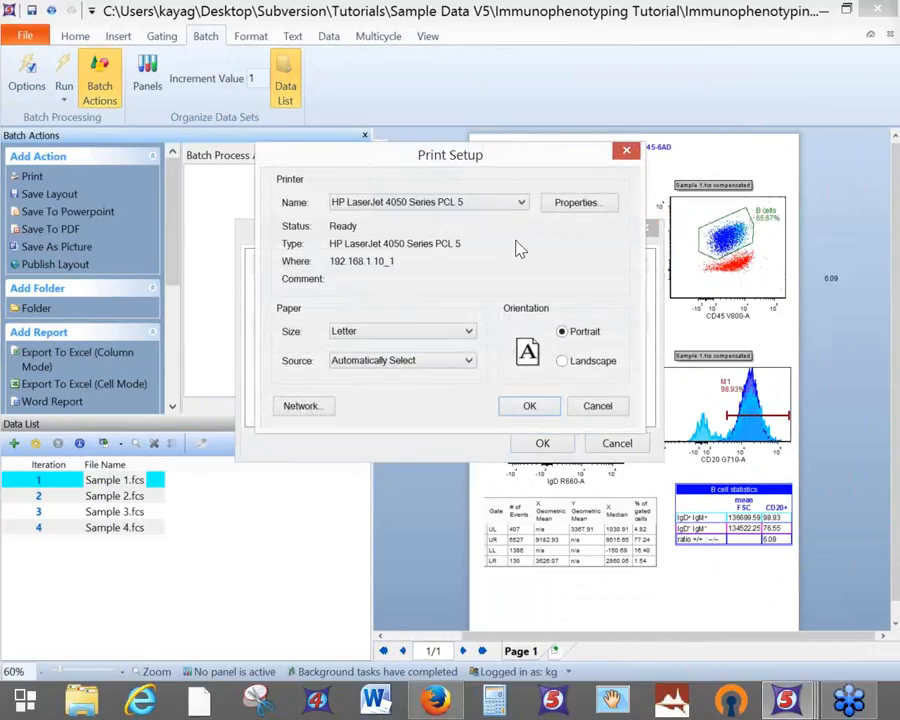
pyautogui.click(496, 206)
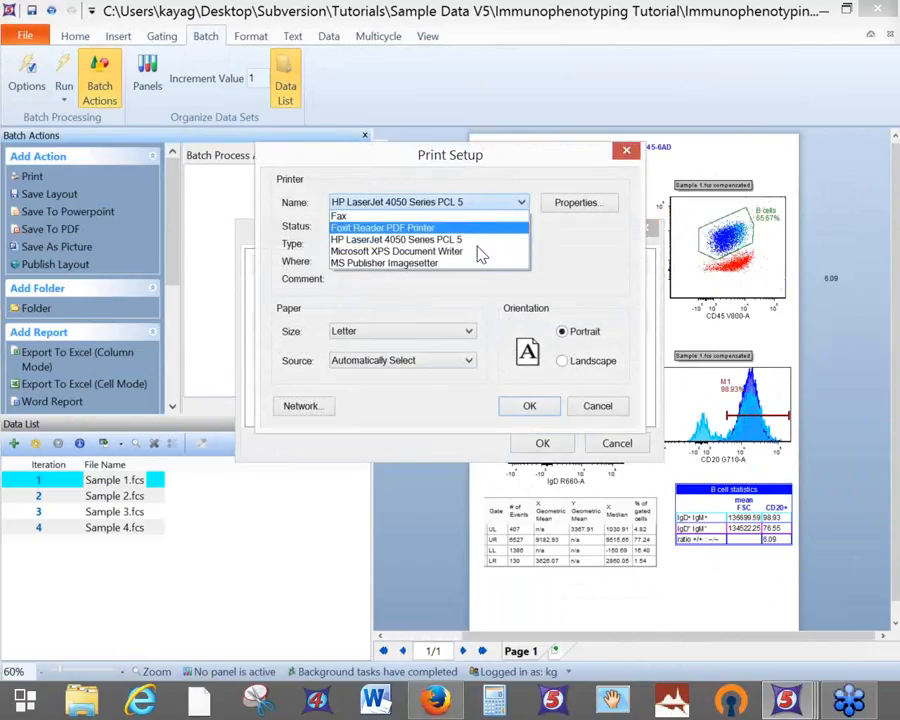
pyautogui.click(584, 247)
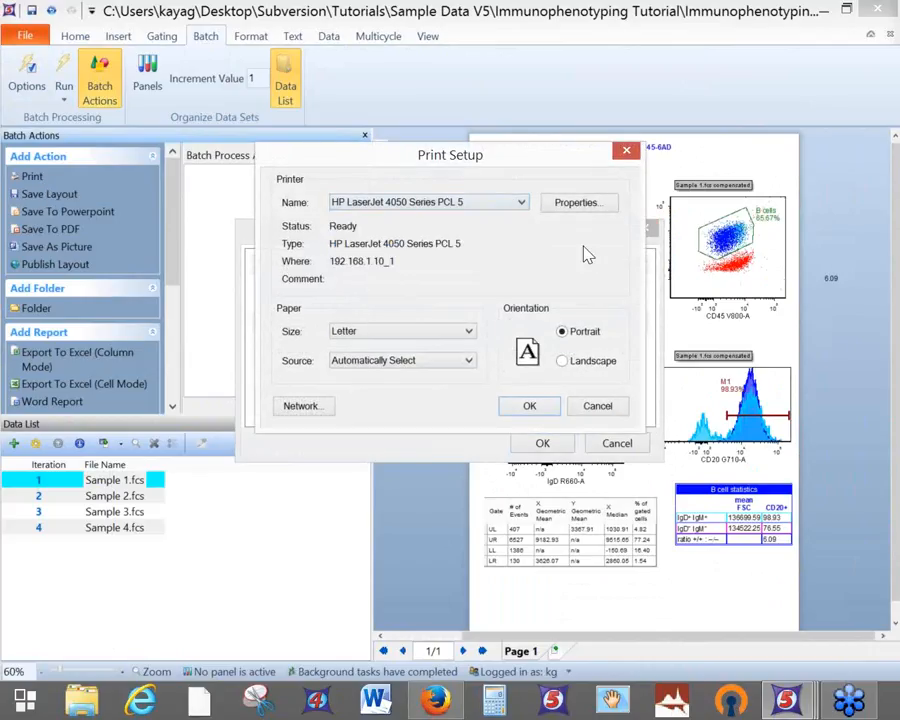
pyautogui.click(527, 405)
pyautogui.click(545, 445)
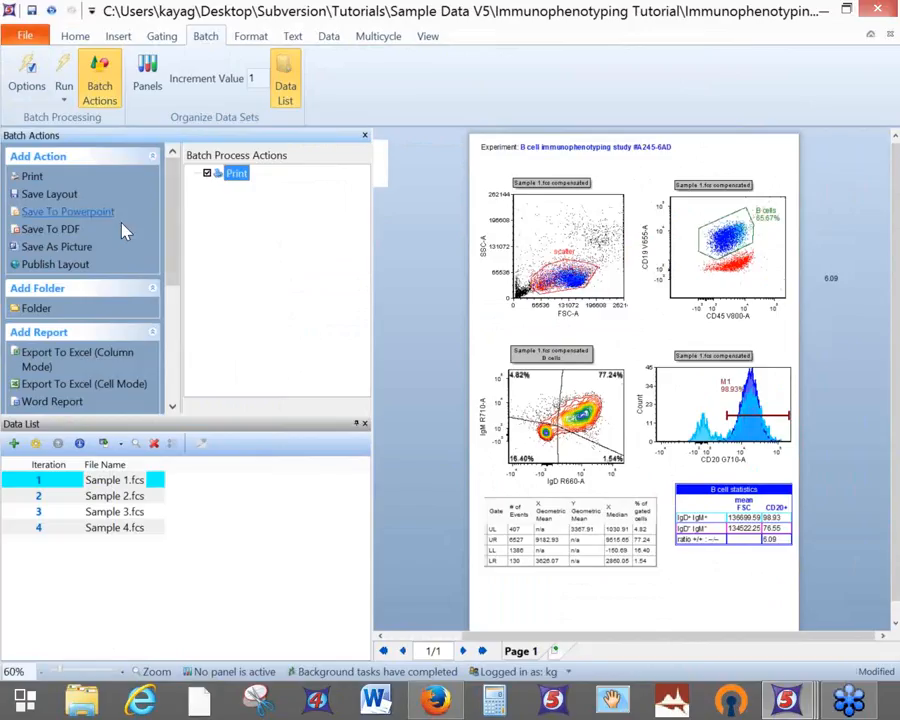
# Add a Save To PowerPoint action that opens the presentation after saving and combines all samples
pyautogui.doubleClick(64, 213)
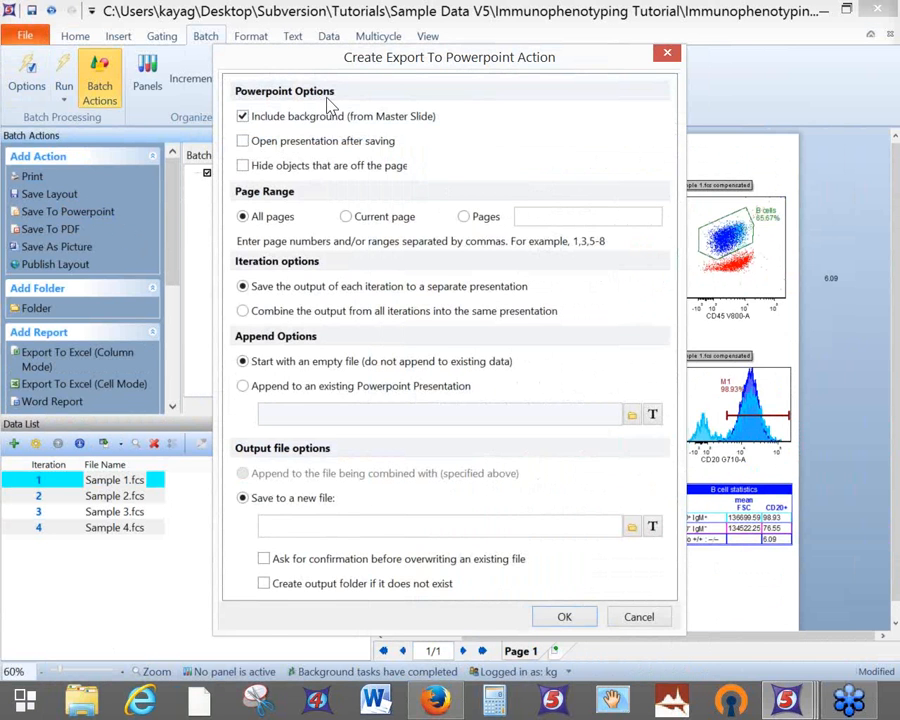
pyautogui.moveTo(379, 62); pyautogui.dragTo(438, 58)
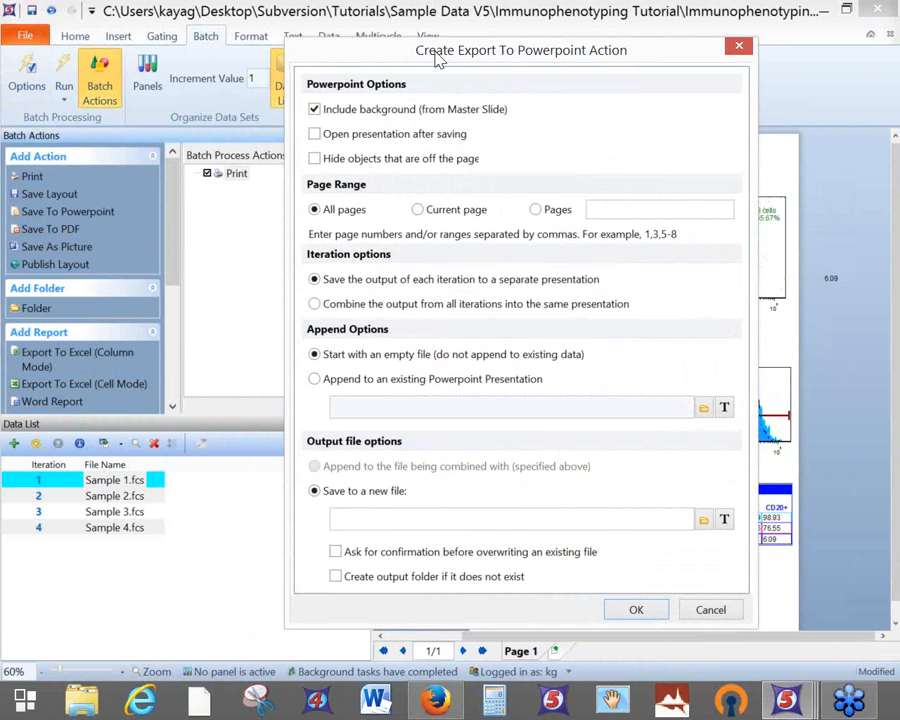
pyautogui.click(316, 136)
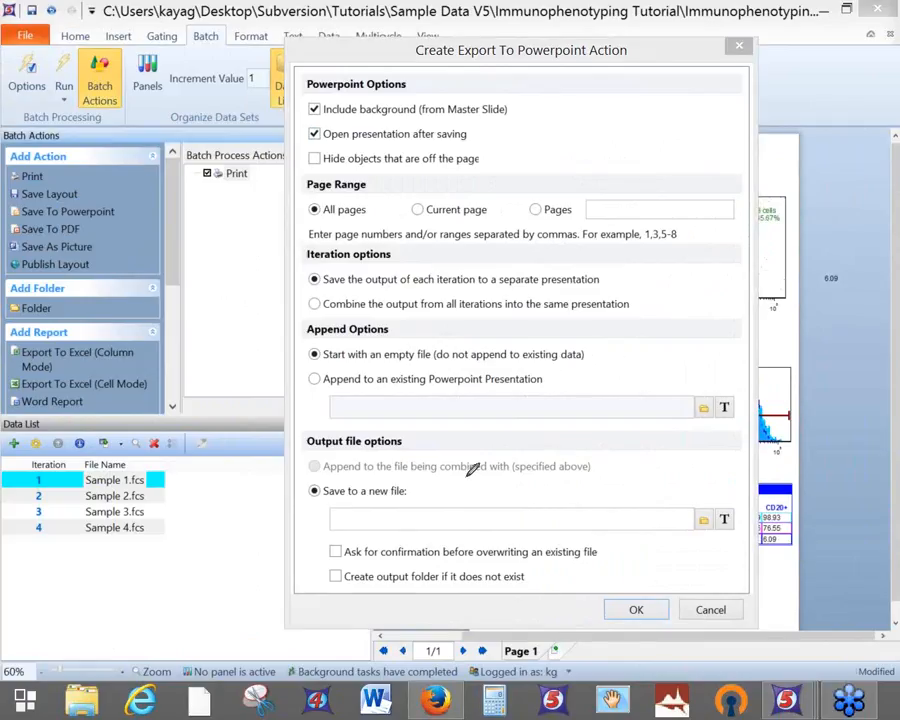
pyautogui.moveTo(266, 522)
pyautogui.mouseDown()
pyautogui.moveTo(324, 511)
pyautogui.moveTo(311, 511)
pyautogui.moveTo(325, 516)
pyautogui.moveTo(313, 526)
pyautogui.mouseUp()
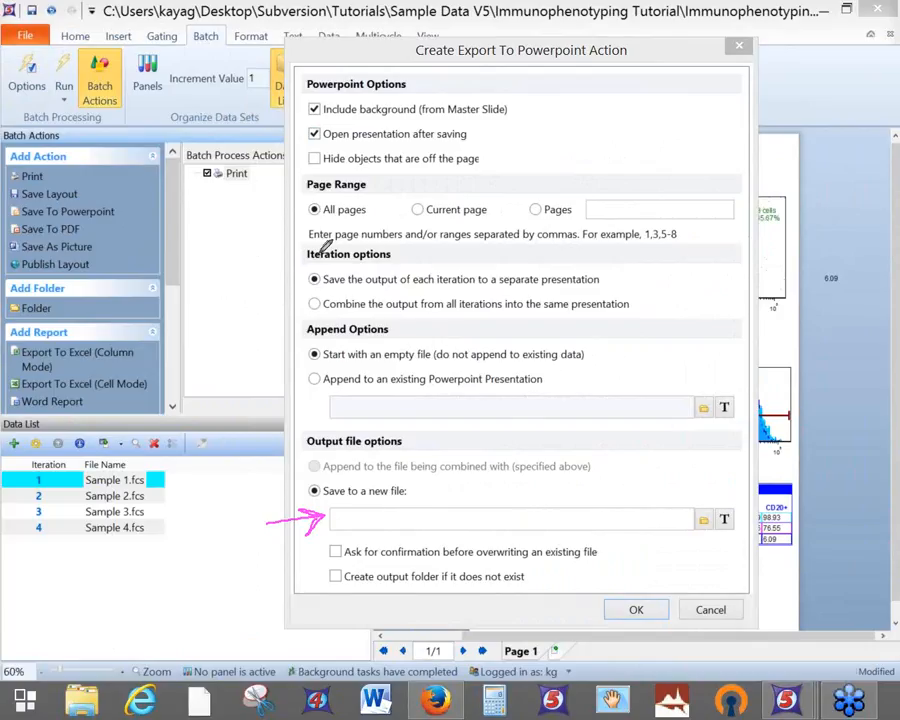
pyautogui.moveTo(400, 240)
pyautogui.mouseDown()
pyautogui.moveTo(356, 239)
pyautogui.moveTo(322, 252)
pyautogui.moveTo(405, 246)
pyautogui.mouseUp()
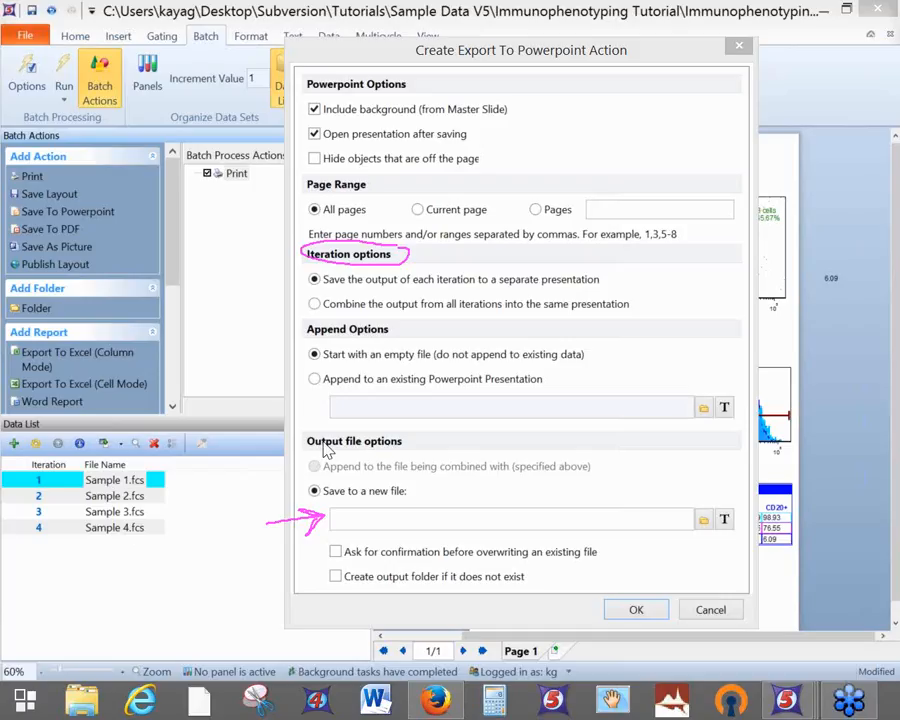
pyautogui.click(326, 304)
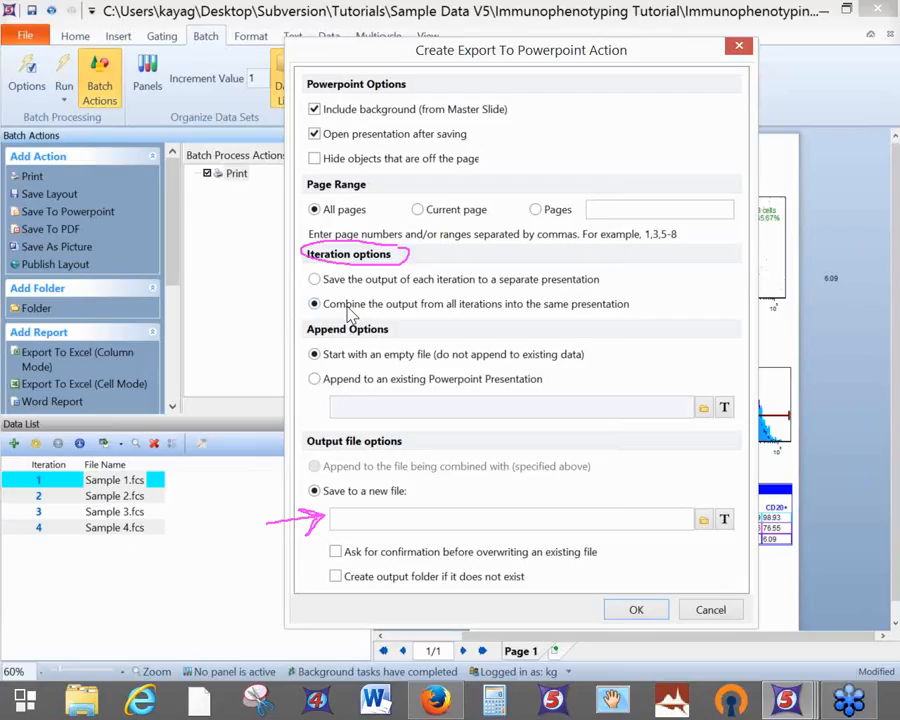
# Save the presentation as IP webinar.pptx on the Desktop and confirm the action
pyautogui.click(703, 527)
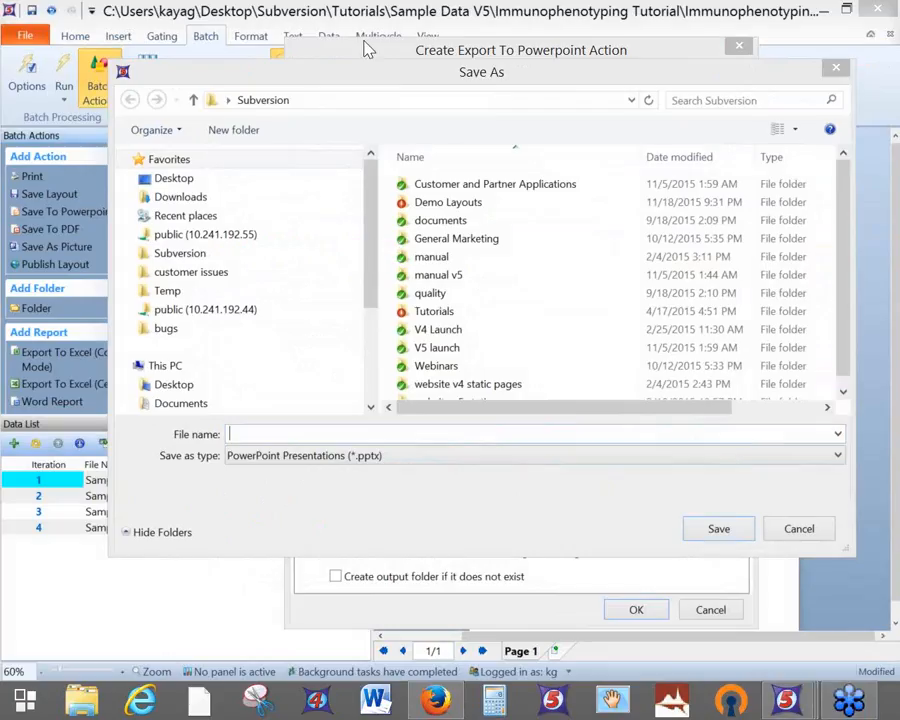
pyautogui.click(178, 177)
pyautogui.click(306, 433)
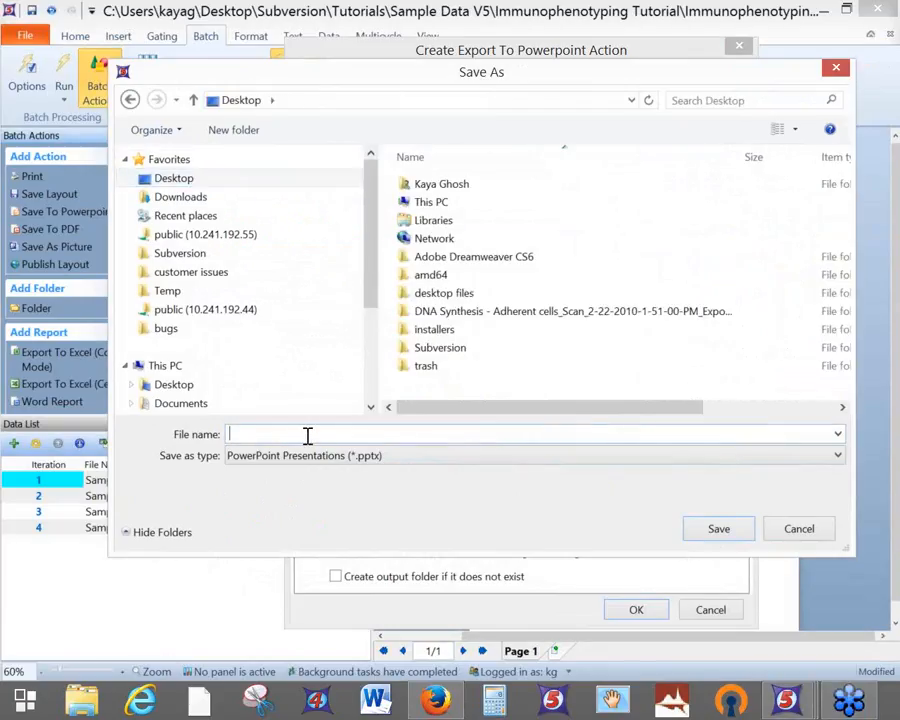
pyautogui.write('IP webin')
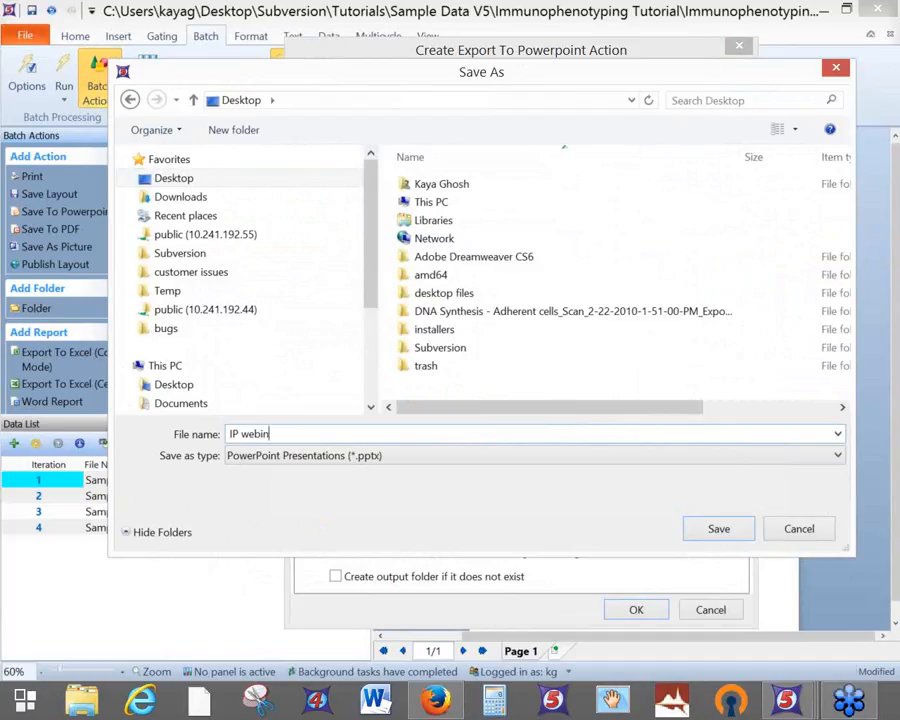
pyautogui.write('ar')
pyautogui.click(718, 536)
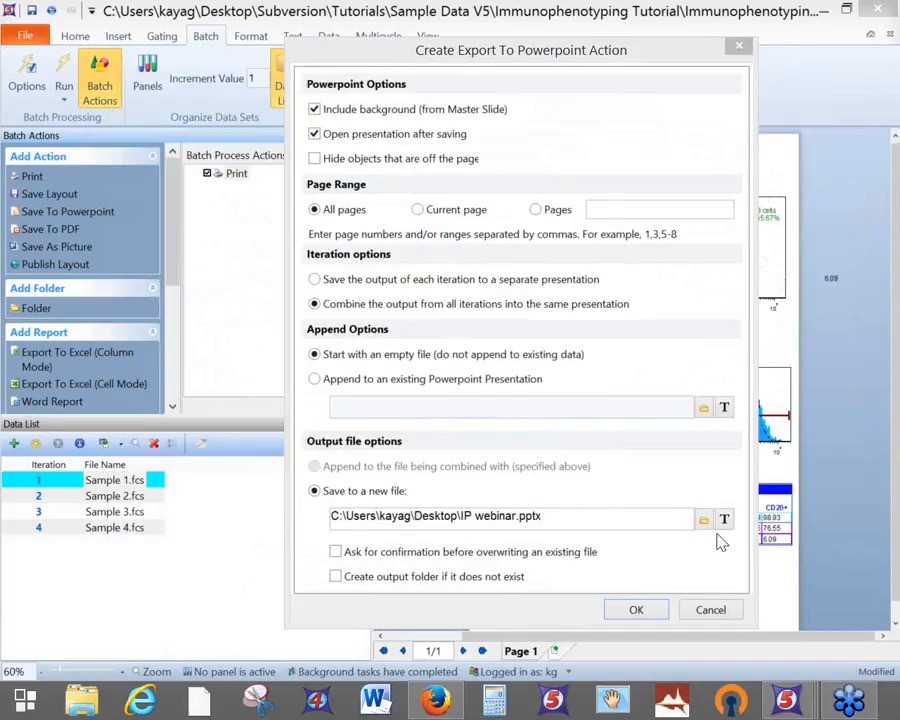
pyautogui.click(636, 610)
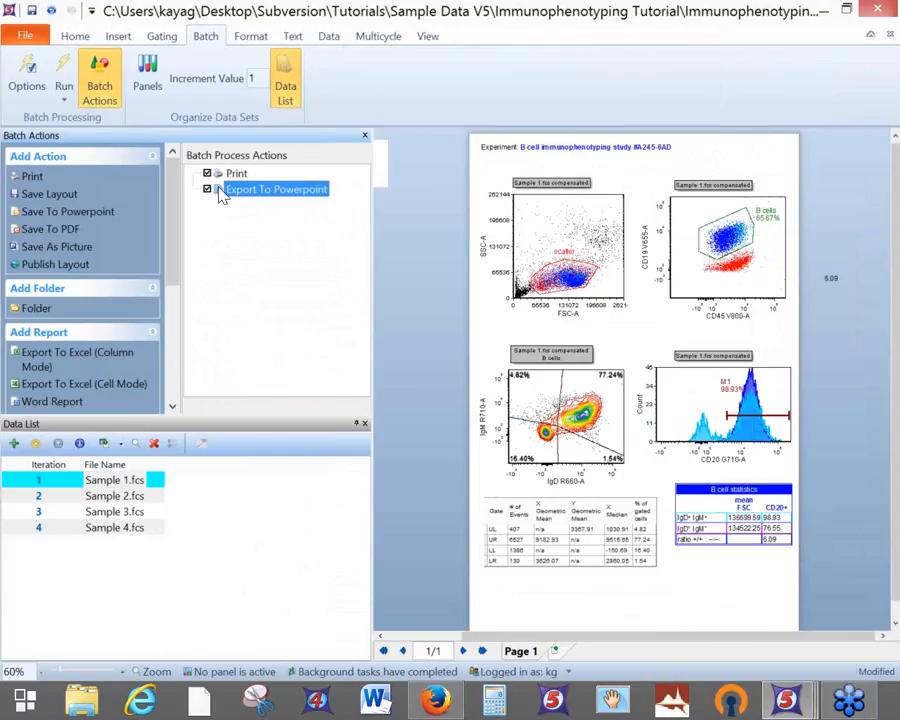
# Add a Printing (High) quality PDF export saving to IP webinar.pdf on the Desktop
pyautogui.doubleClick(61, 234)
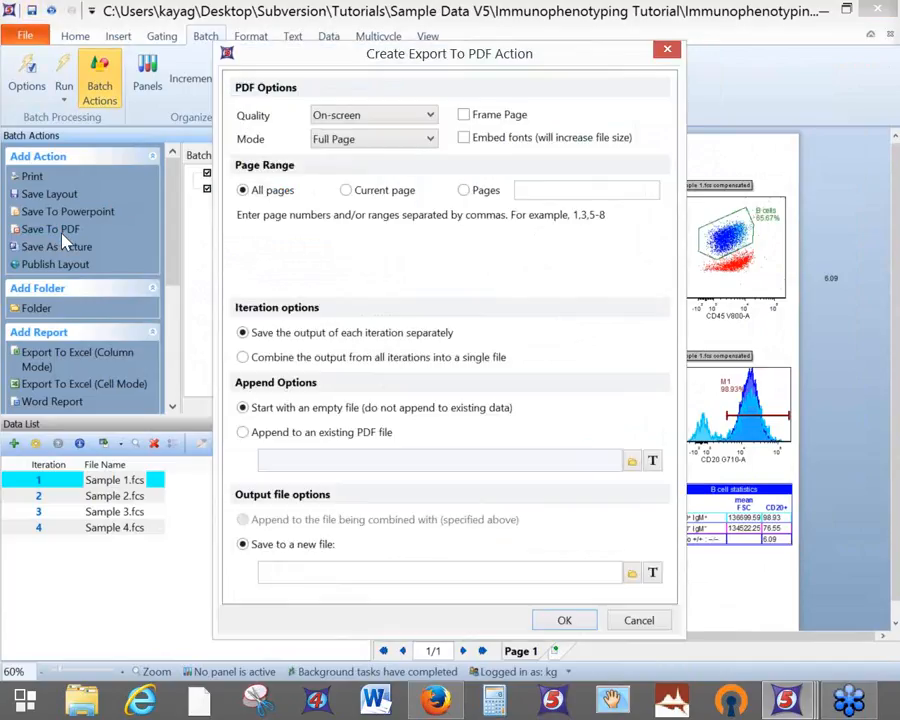
pyautogui.click(425, 116)
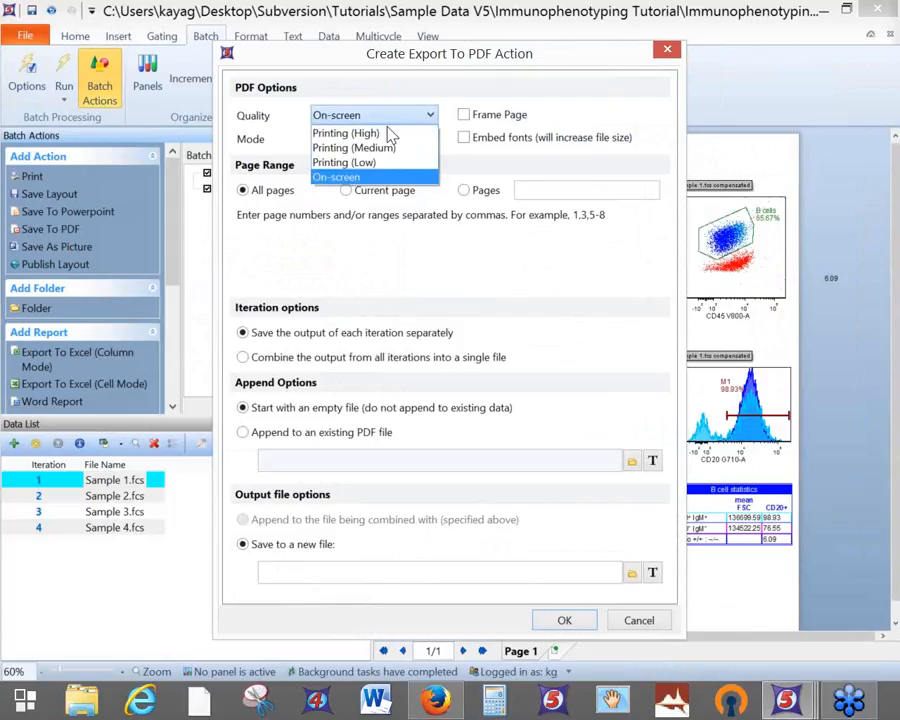
pyautogui.click(340, 133)
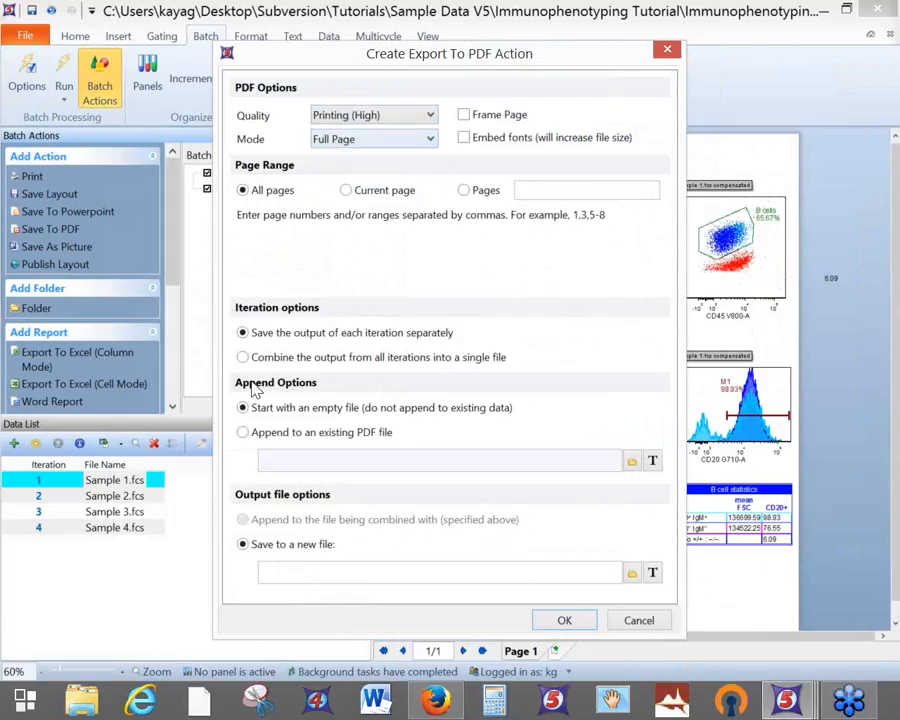
pyautogui.click(633, 573)
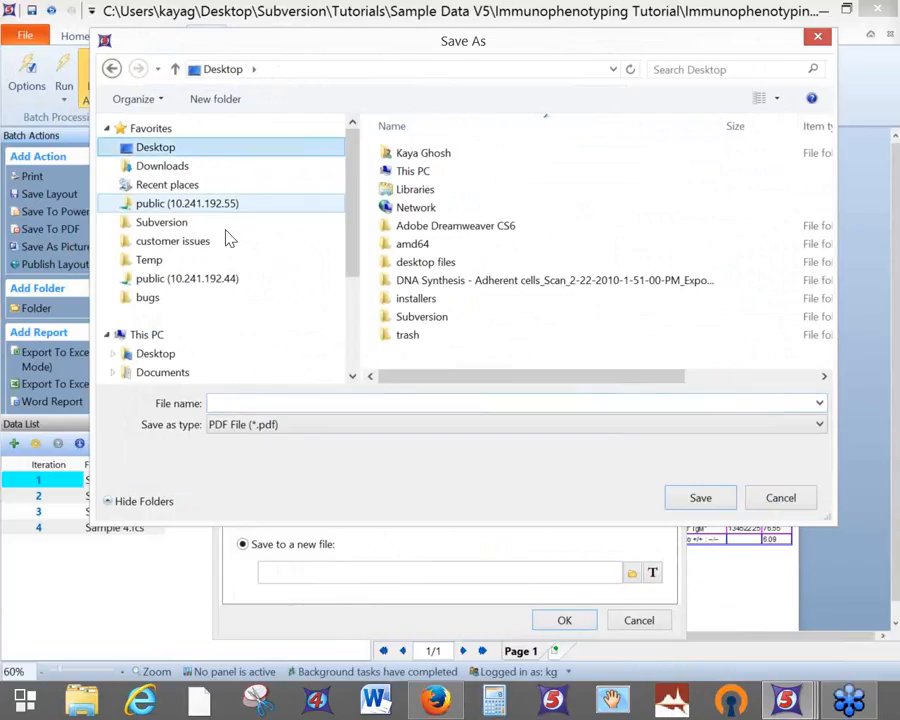
pyautogui.click(364, 406)
pyautogui.write('I')
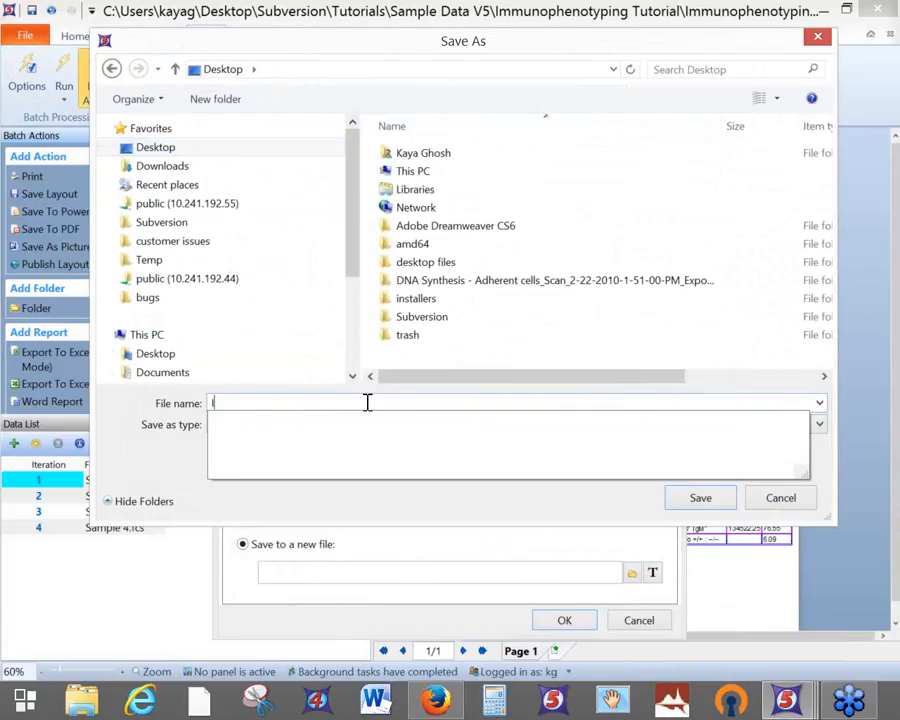
pyautogui.write('P webi')
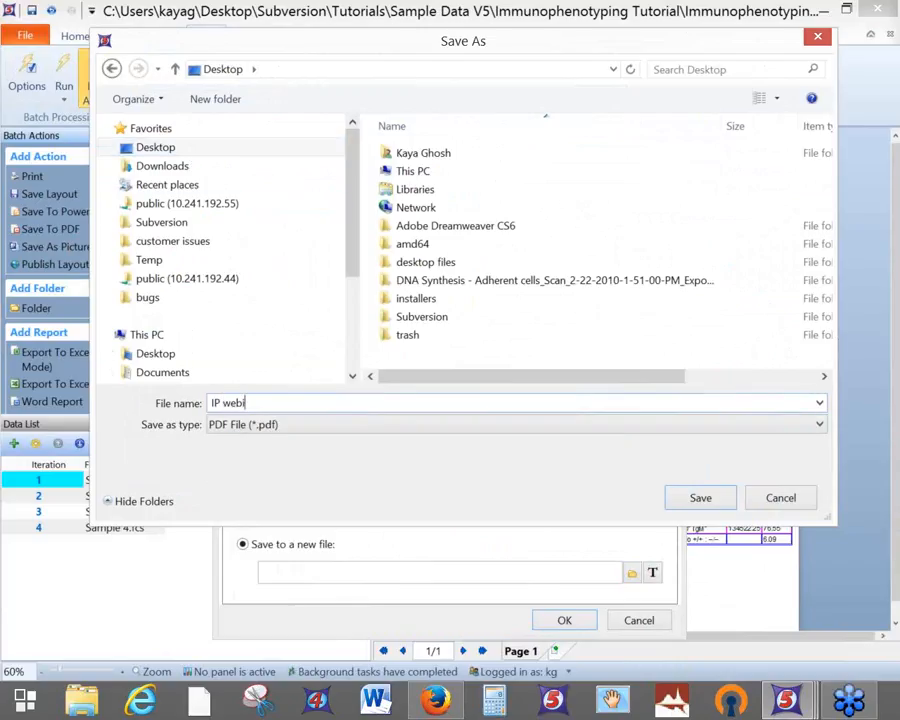
pyautogui.write('nar')
pyautogui.click(701, 498)
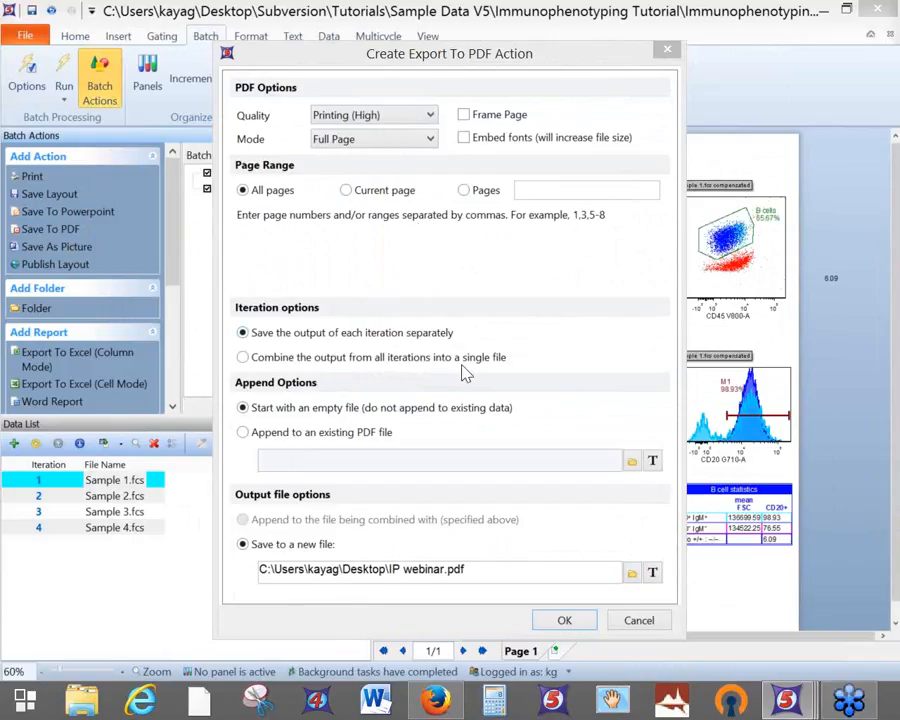
pyautogui.click(565, 622)
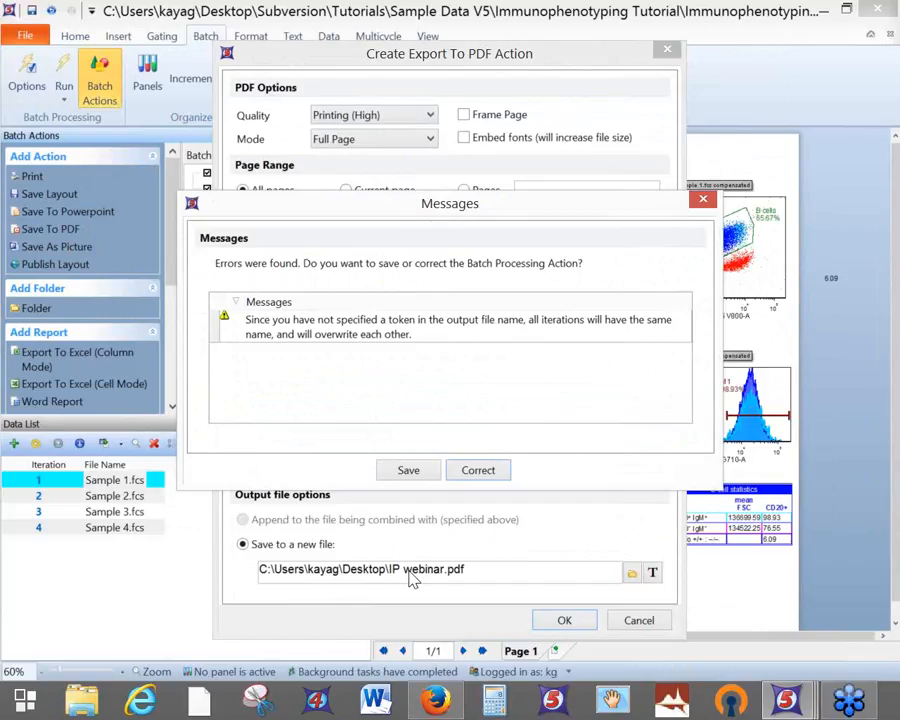
# Return to the PDF settings and insert a Keyword token after 'webinar' in the file path
pyautogui.click(502, 470)
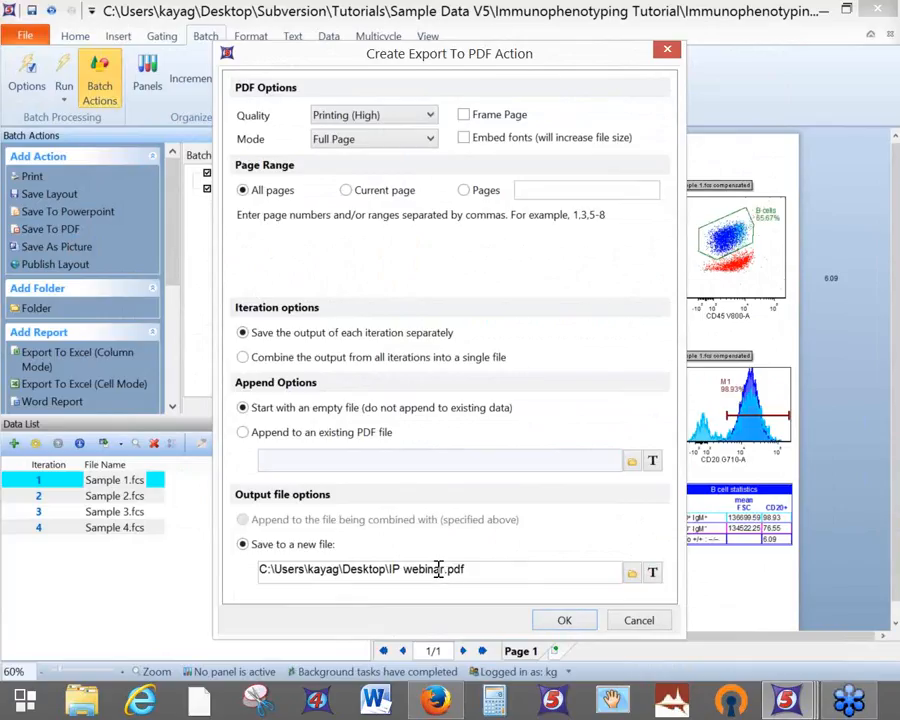
pyautogui.click(447, 569)
pyautogui.click(652, 572)
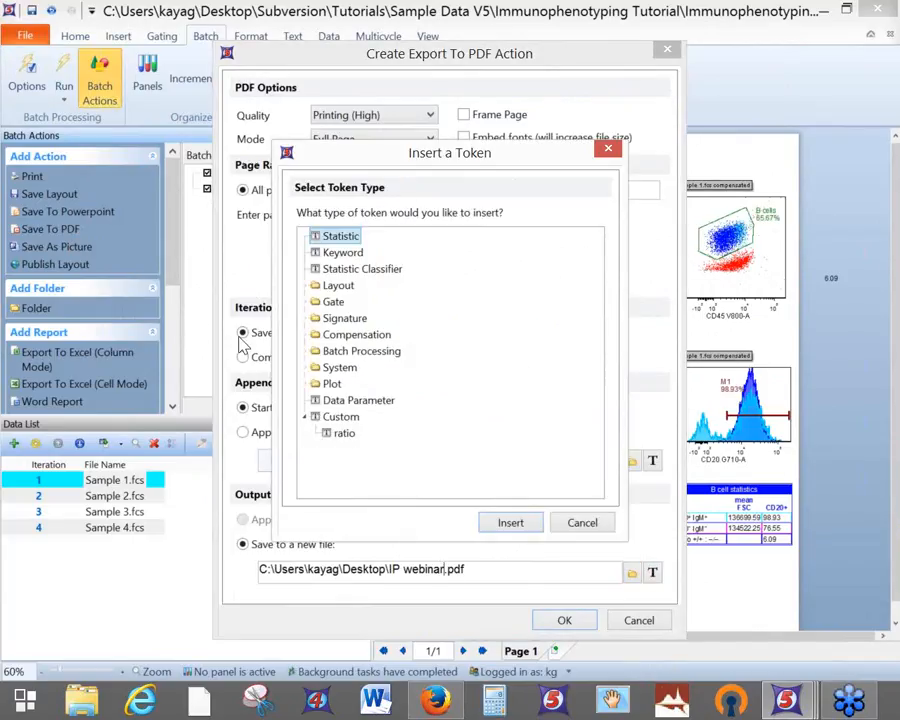
pyautogui.click(306, 352)
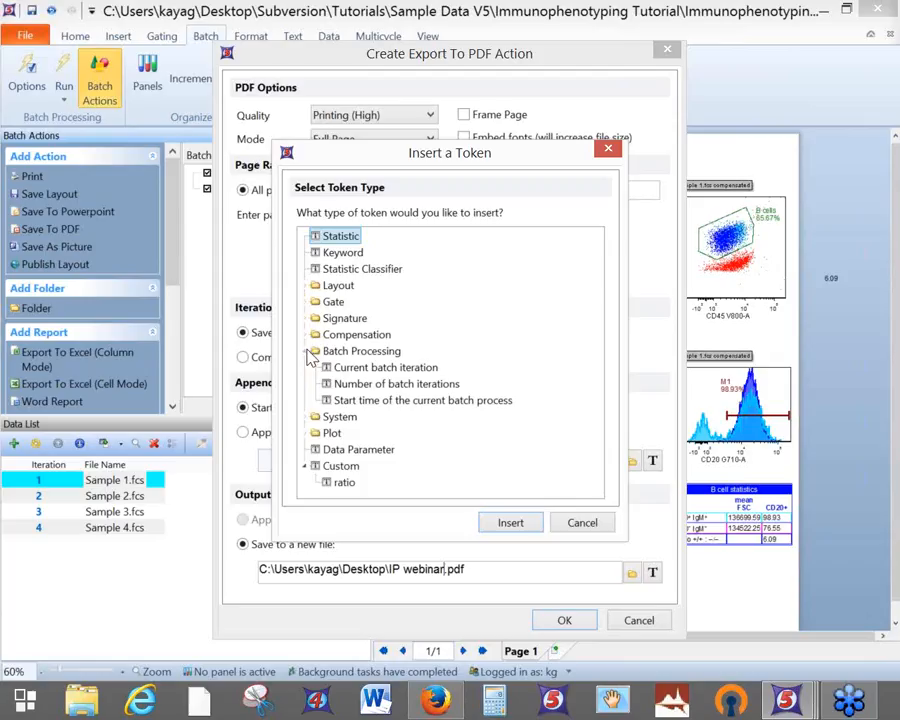
pyautogui.click(380, 372)
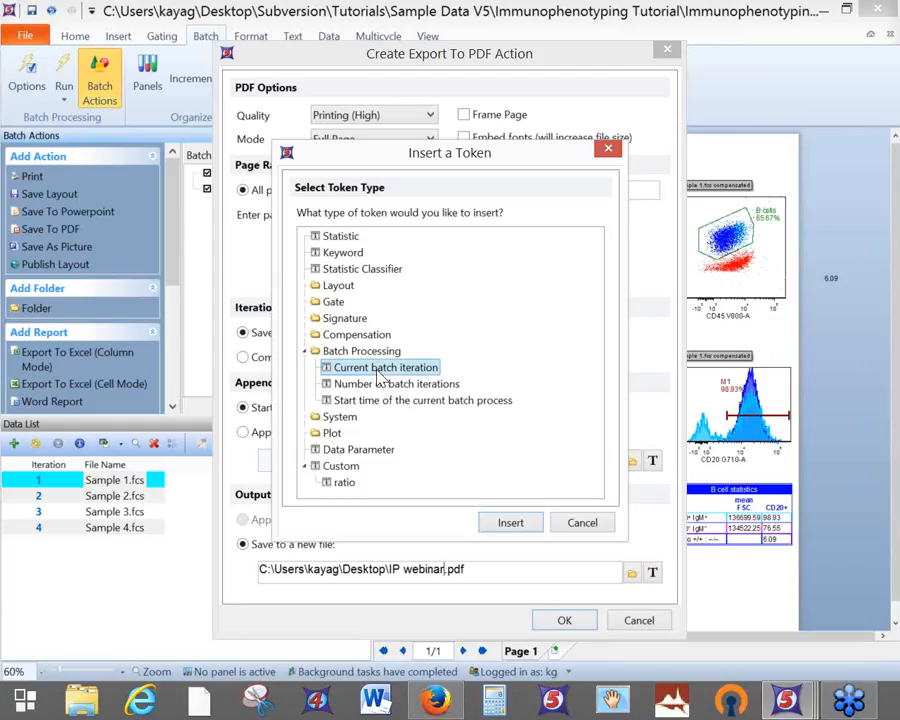
pyautogui.click(350, 255)
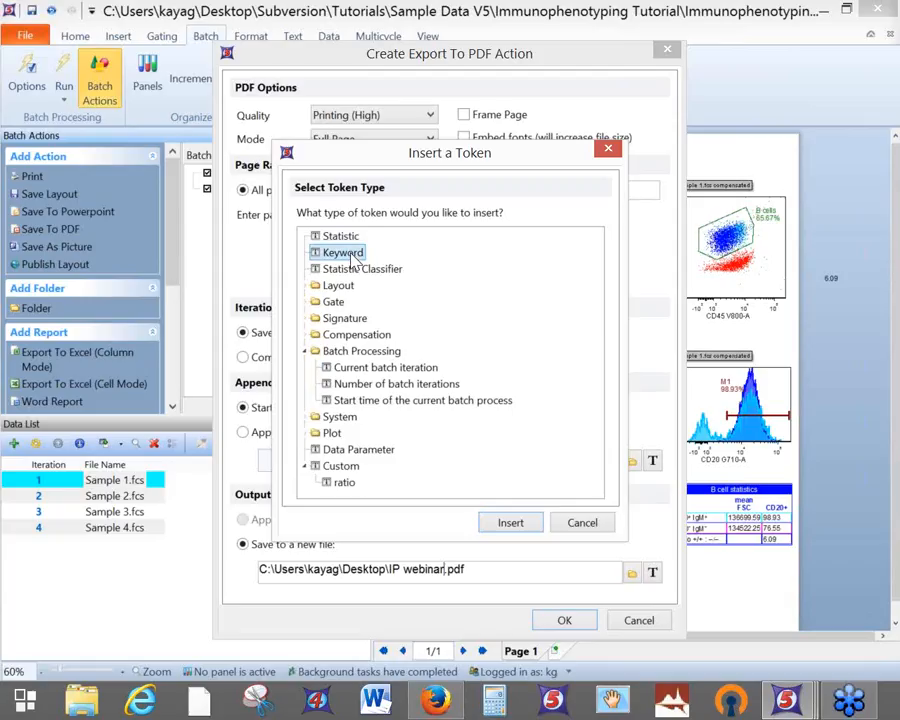
pyautogui.click(510, 525)
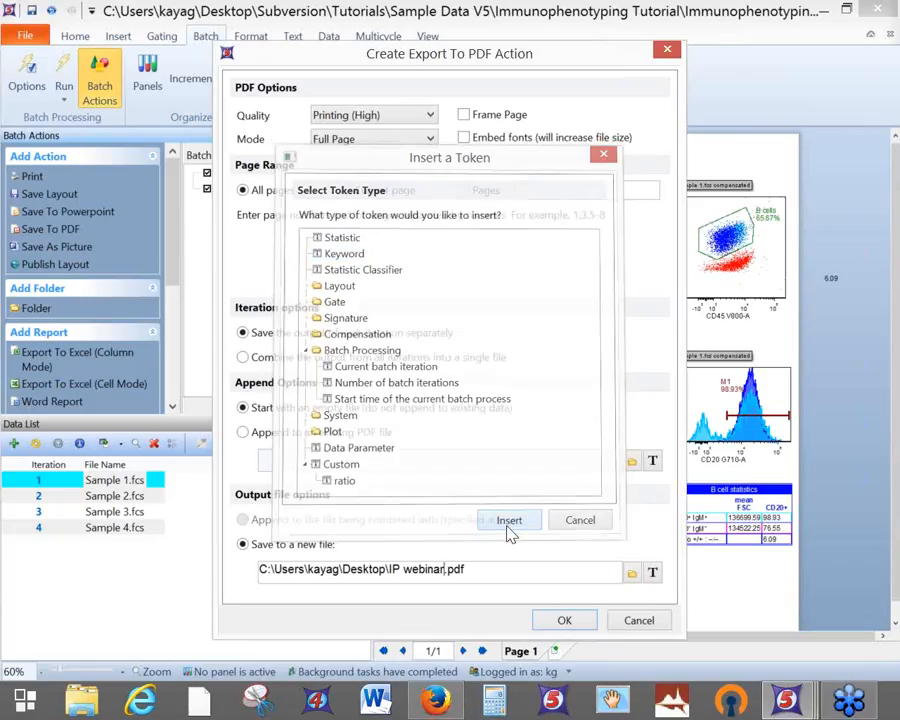
# Set the token's keyword to $FIL and finish adding the Export To PDF action
pyautogui.click(132, 178)
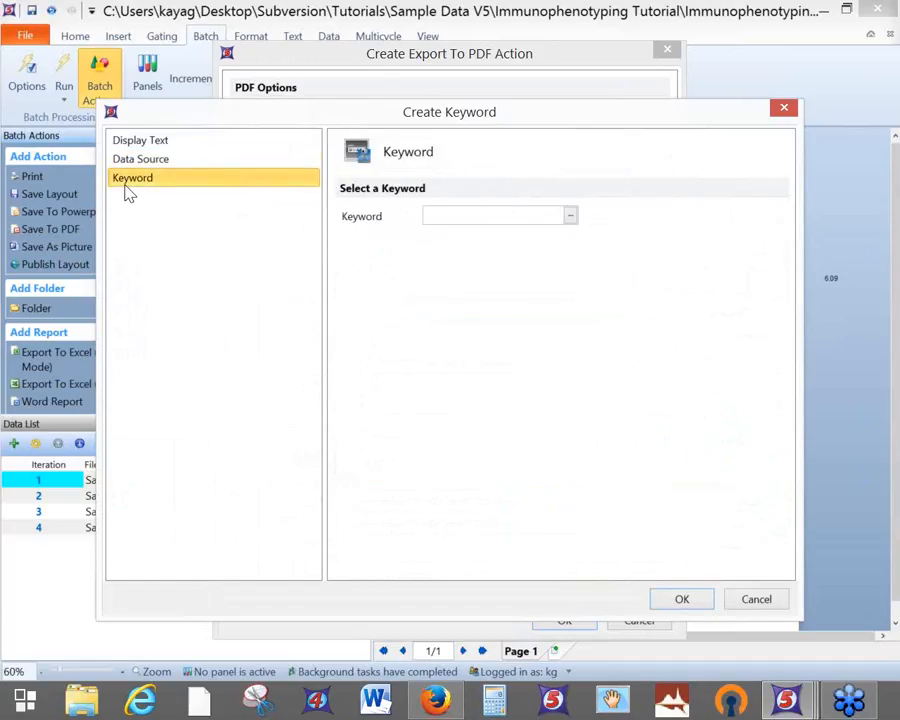
pyautogui.click(572, 217)
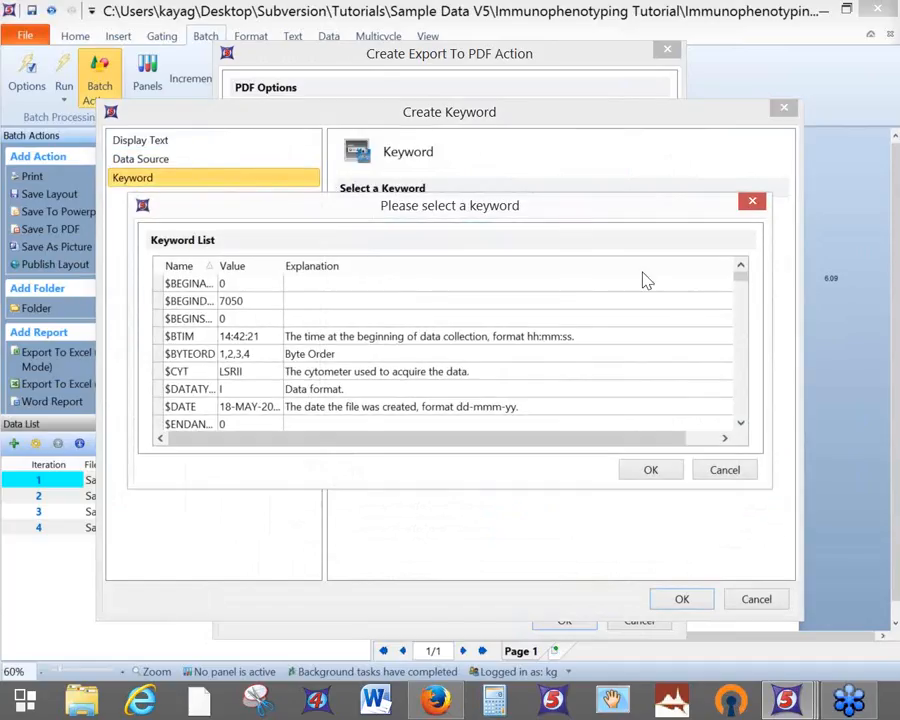
pyautogui.moveTo(740, 280)
pyautogui.mouseDown()
pyautogui.moveTo(747, 384)
pyautogui.moveTo(741, 279)
pyautogui.mouseUp()
pyautogui.scroll(-2, 212, 381)
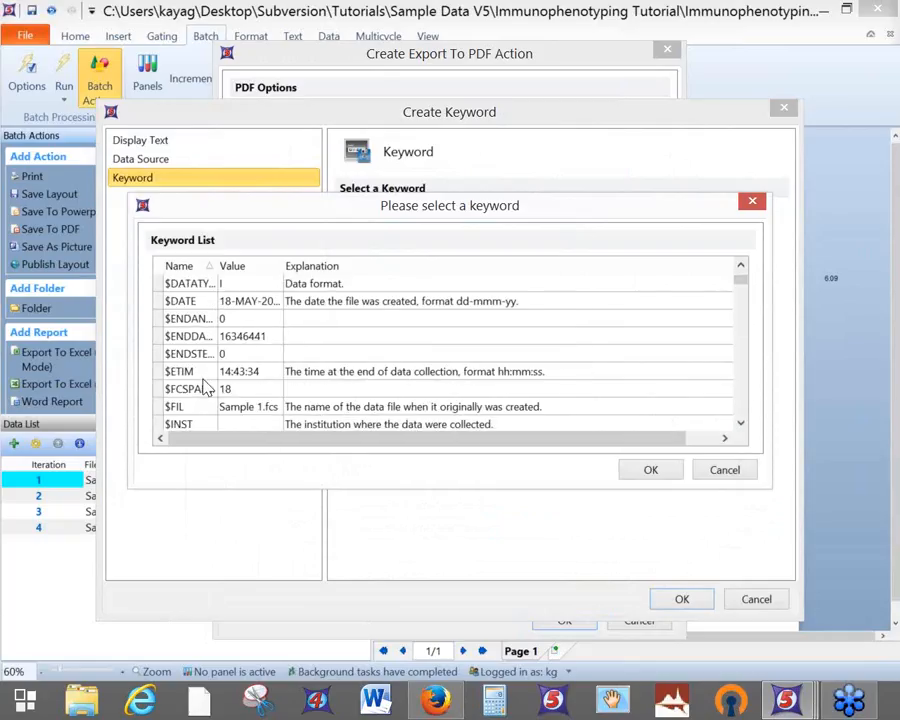
pyautogui.click(194, 409)
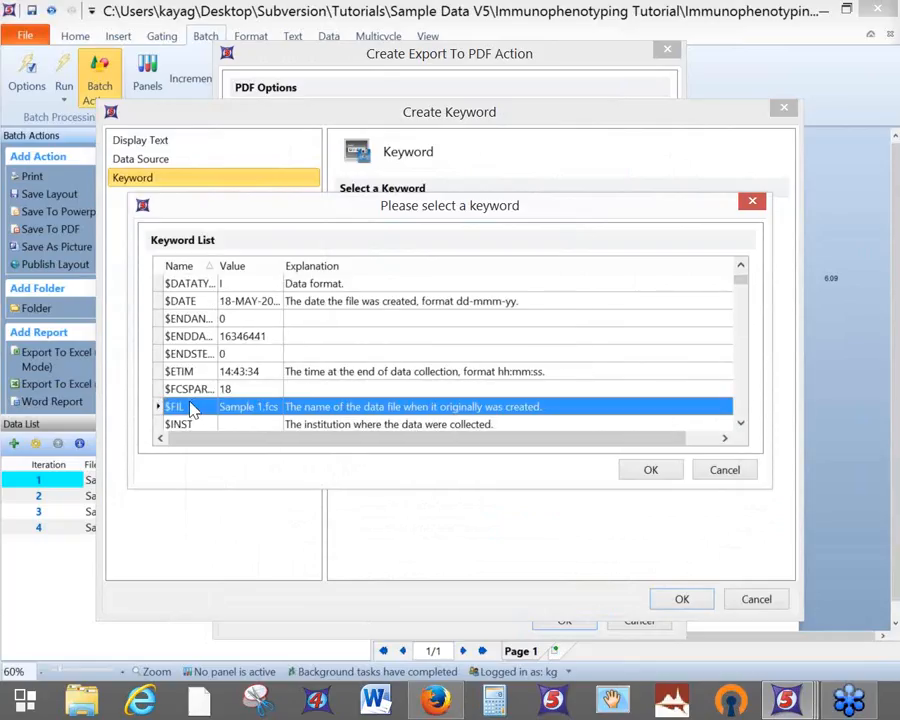
pyautogui.click(650, 472)
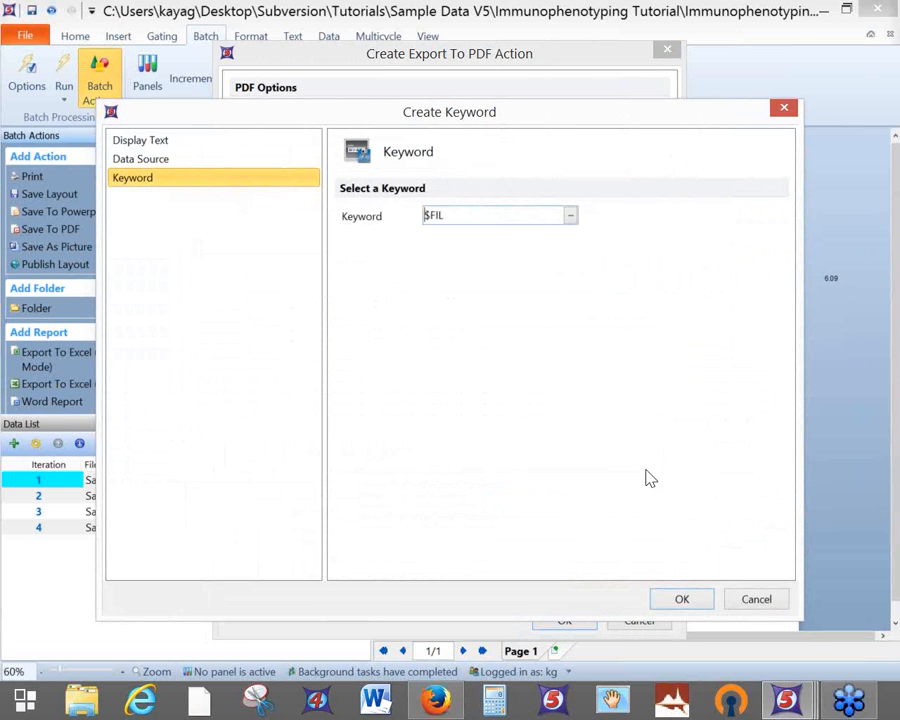
pyautogui.click(702, 599)
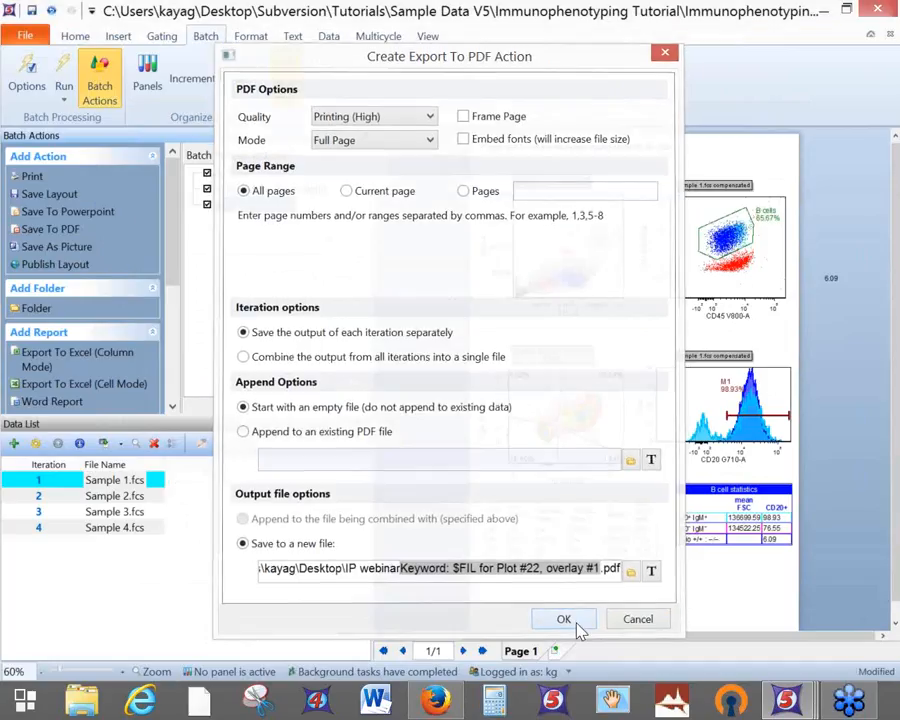
pyautogui.click(574, 624)
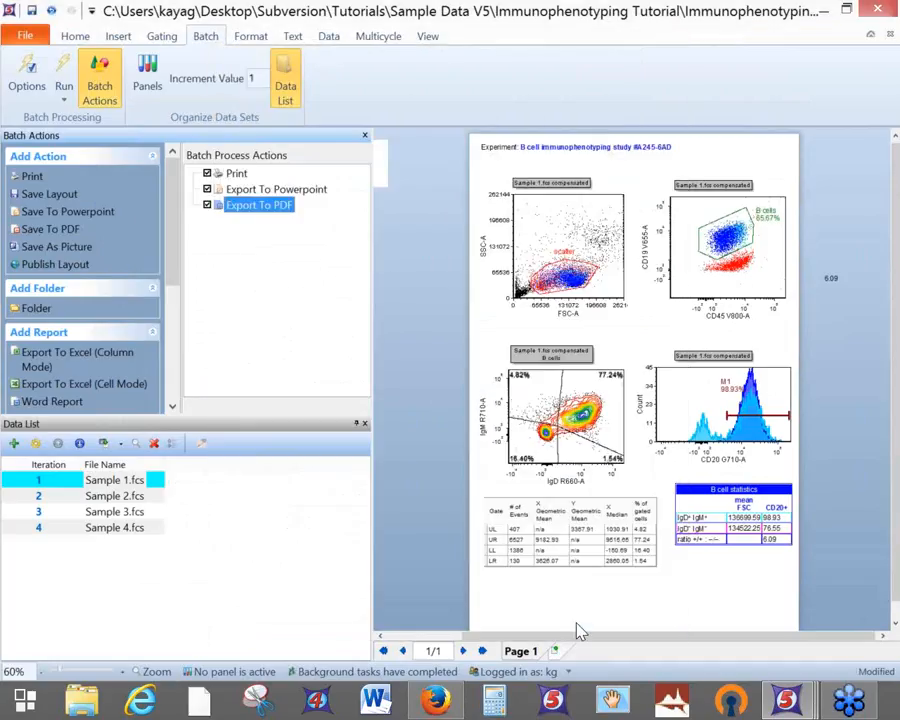
# Save the layout, enlarge the Batch Actions pane, and slightly reshape the FSC/SSC scatter gate
pyautogui.click(31, 11)
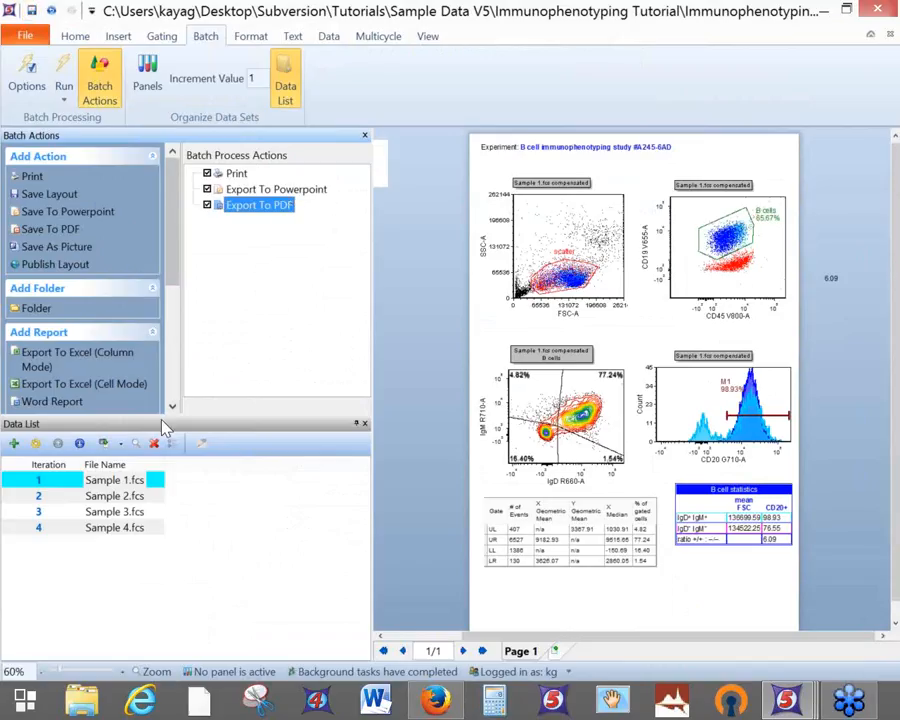
pyautogui.moveTo(160, 423); pyautogui.dragTo(160, 468)
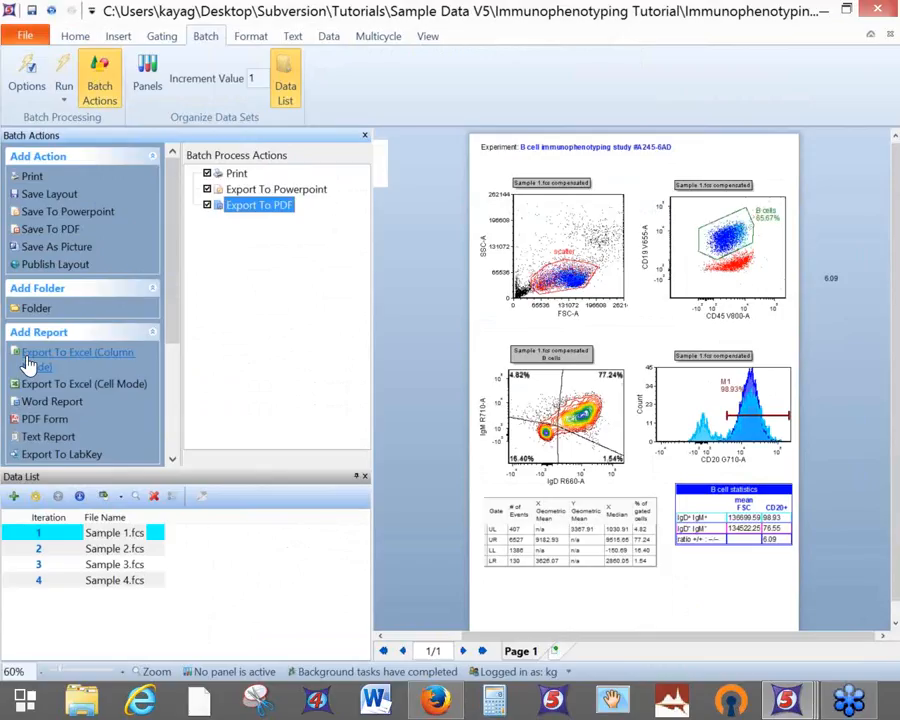
pyautogui.moveTo(542, 276)
pyautogui.mouseDown()
pyautogui.moveTo(580, 271)
pyautogui.moveTo(533, 285)
pyautogui.moveTo(541, 296)
pyautogui.moveTo(545, 281)
pyautogui.moveTo(549, 287)
pyautogui.mouseUp()
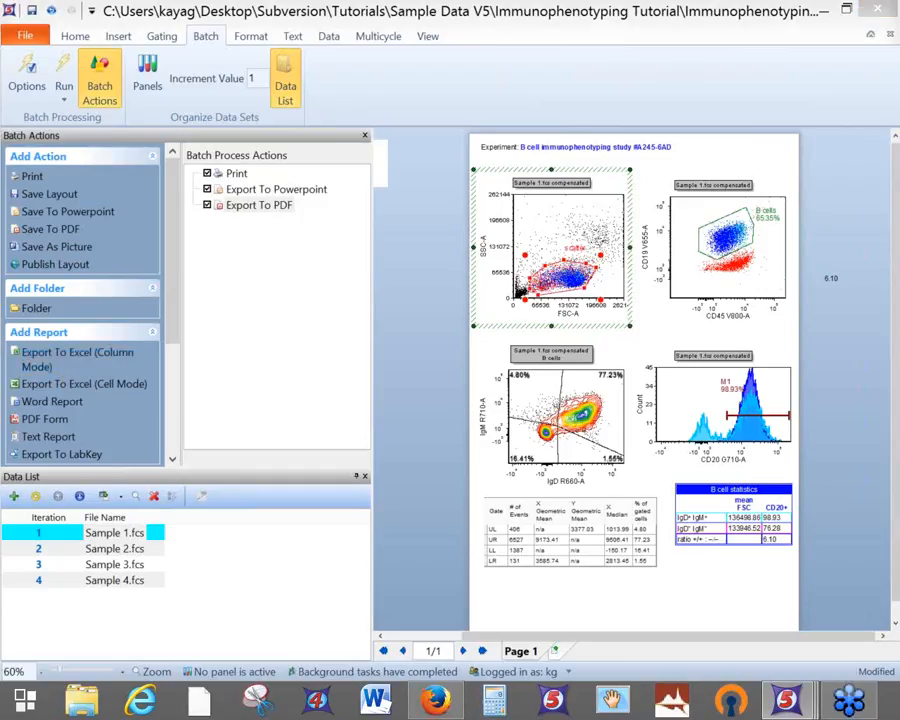
# Add an Excel (Column Mode) export saving to IP webinar.xlsx on the Desktop
pyautogui.click(56, 359)
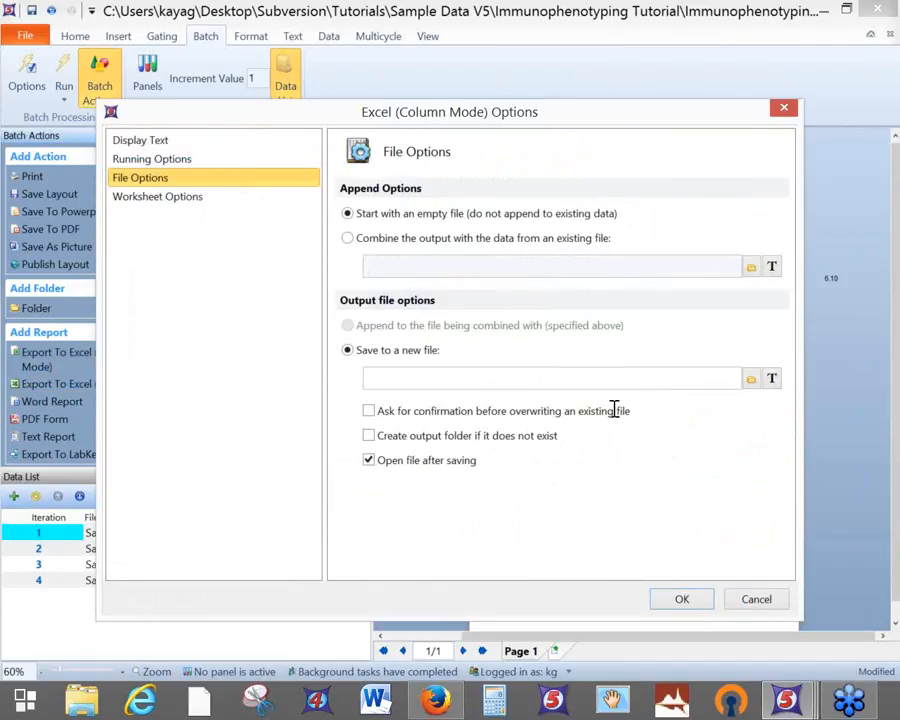
pyautogui.click(751, 378)
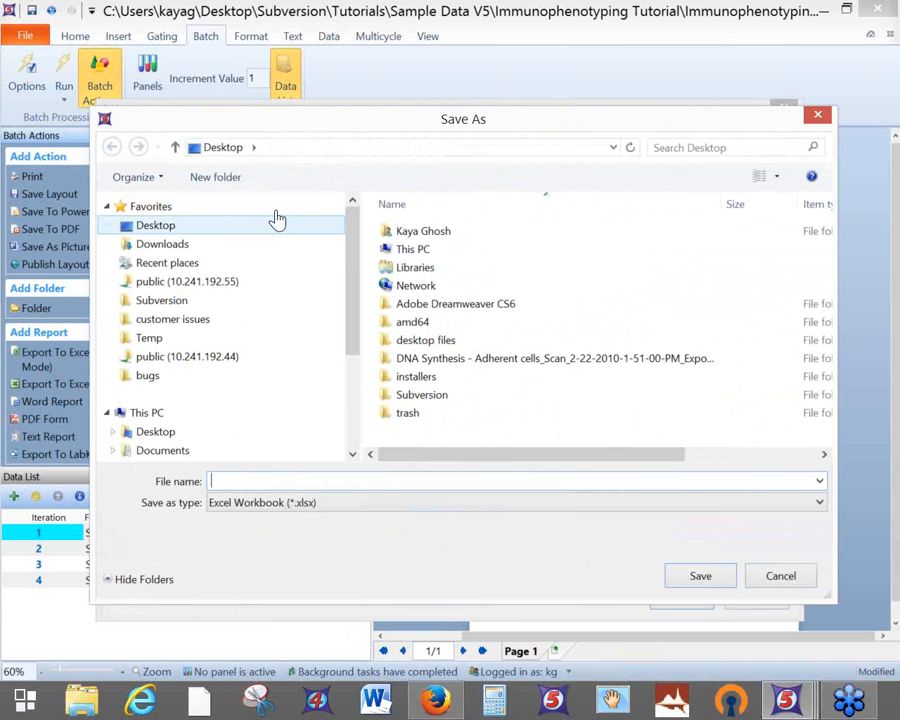
pyautogui.click(272, 481)
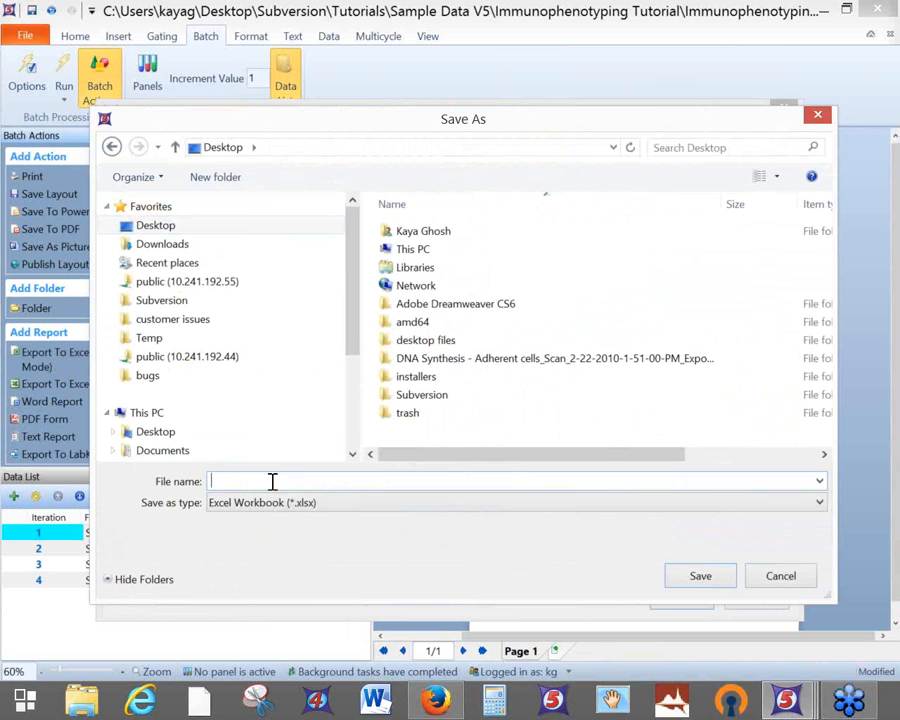
pyautogui.write('IP webinar')
pyautogui.click(701, 580)
pyautogui.click(683, 600)
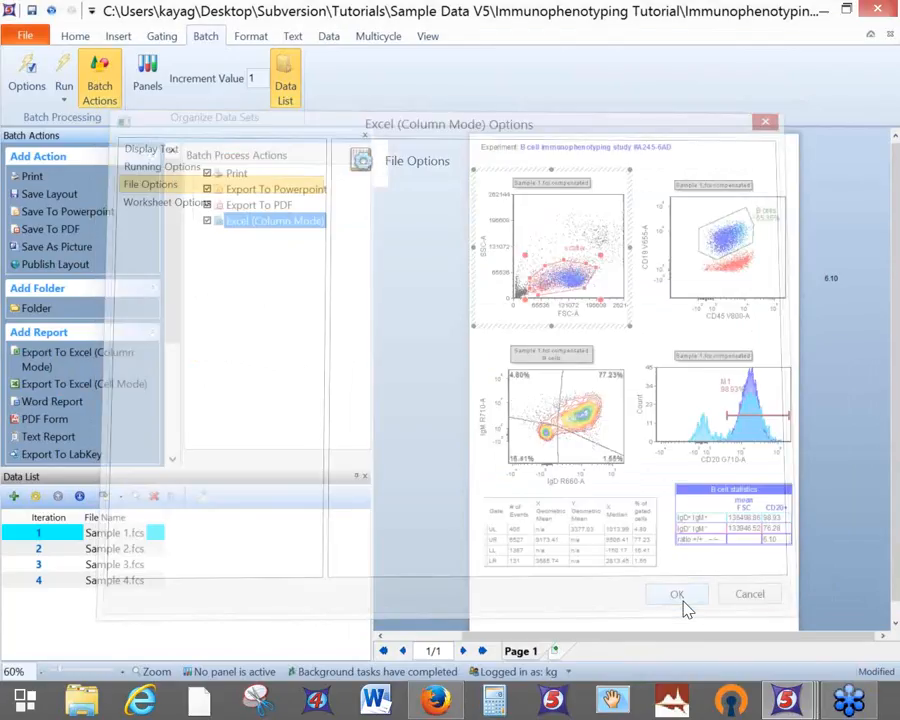
# Save the layout and check the quadrant statistics table's column options, then close them
pyautogui.click(33, 11)
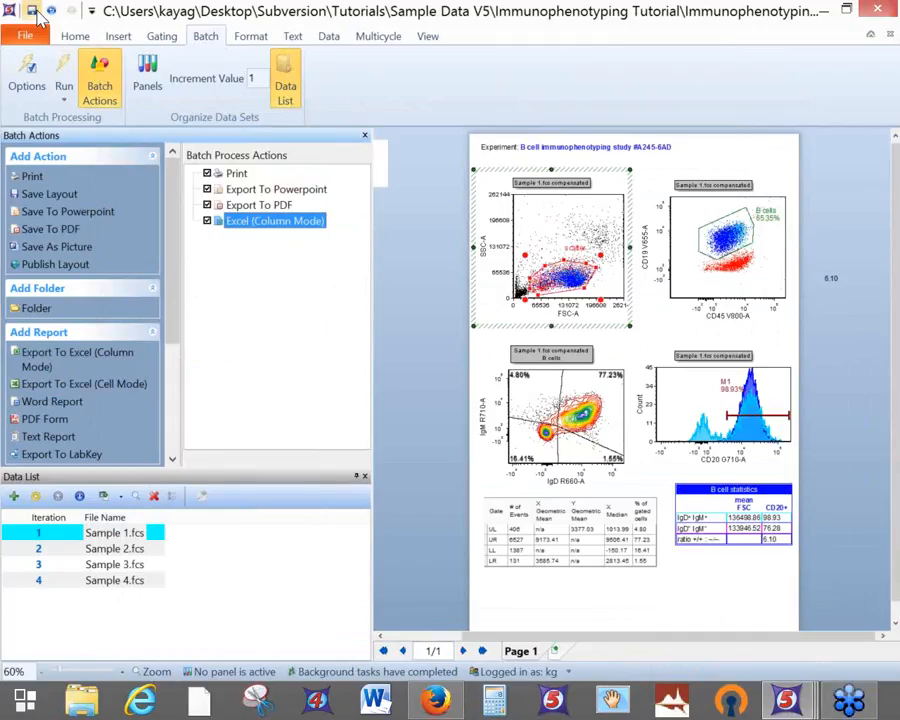
pyautogui.rightClick(618, 520)
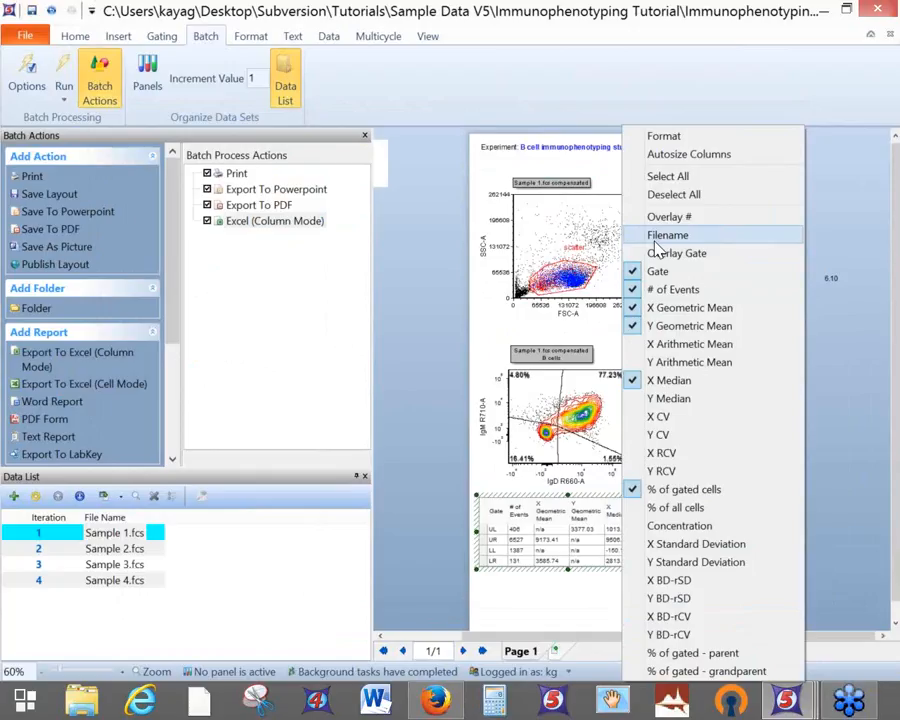
pyautogui.click(660, 253)
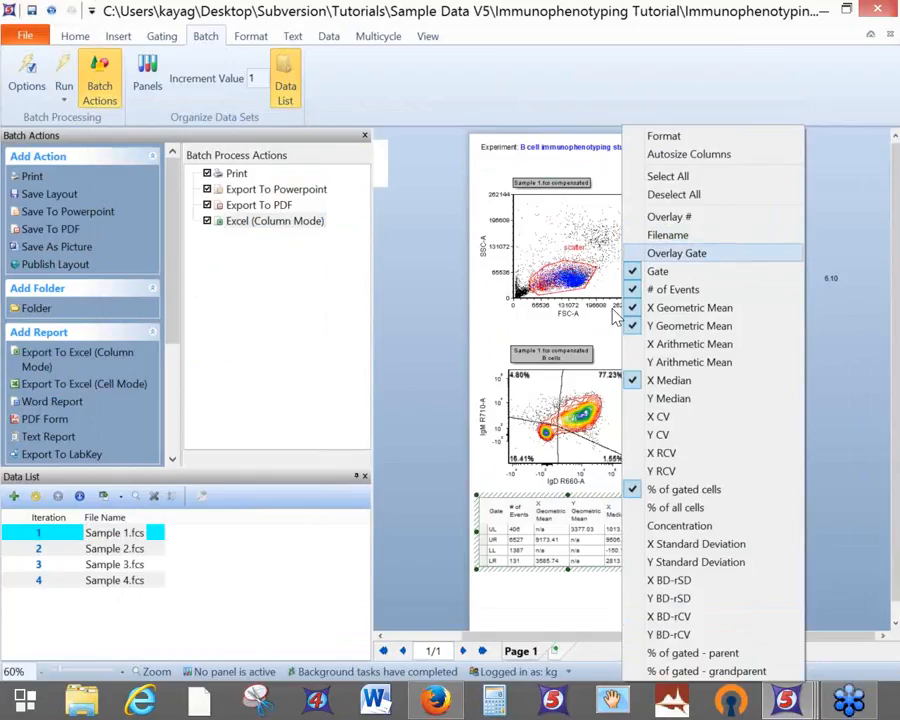
pyautogui.click(424, 474)
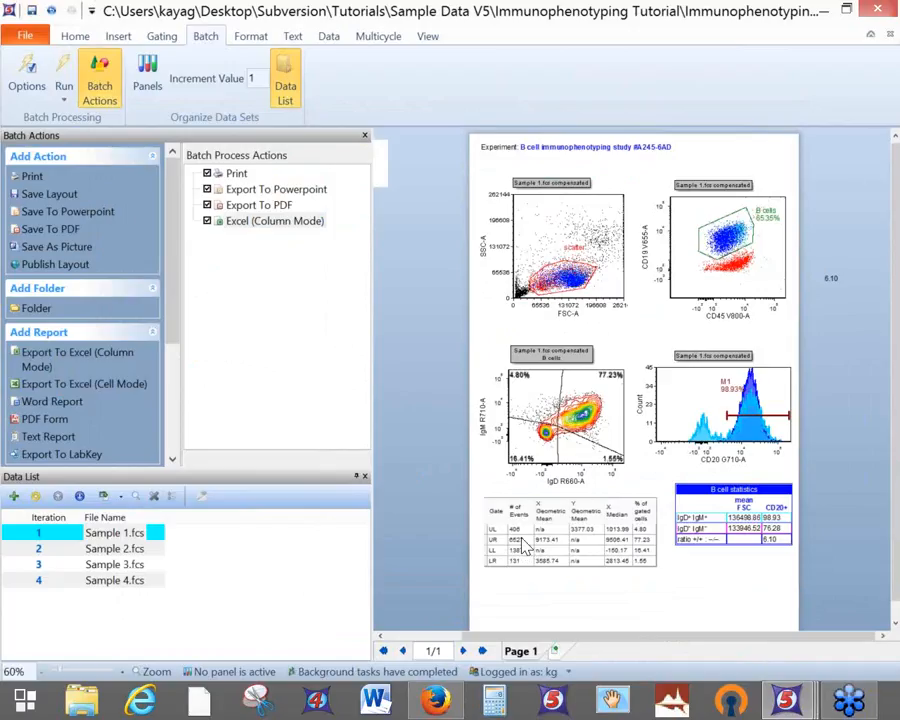
# Export the quadrant # of Events and the B cells Y Geometric Mean in Excel column mode
pyautogui.click(521, 546)
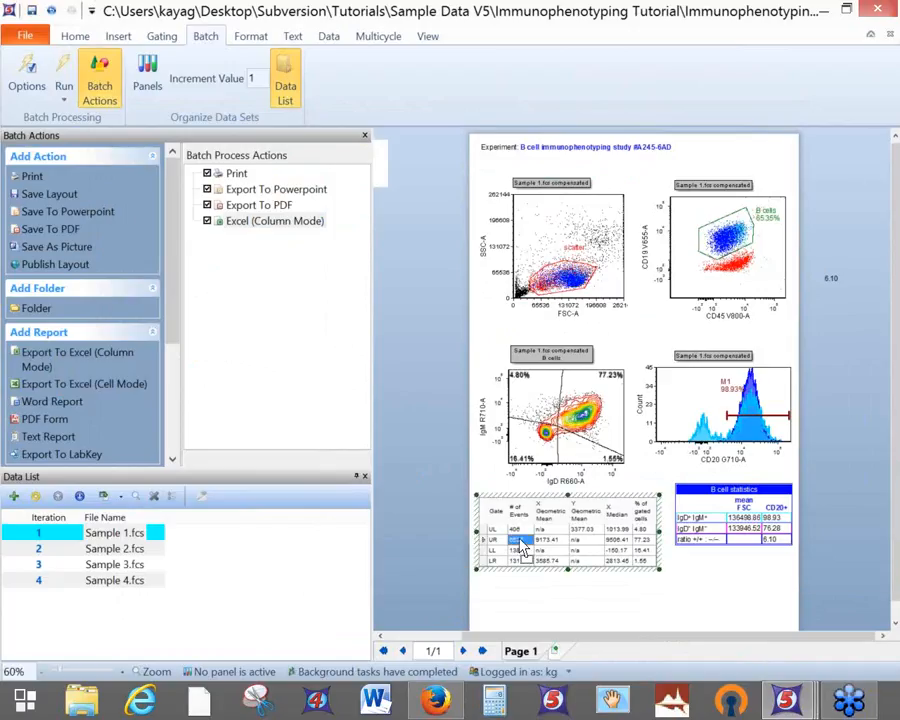
pyautogui.moveTo(526, 557); pyautogui.dragTo(290, 233)
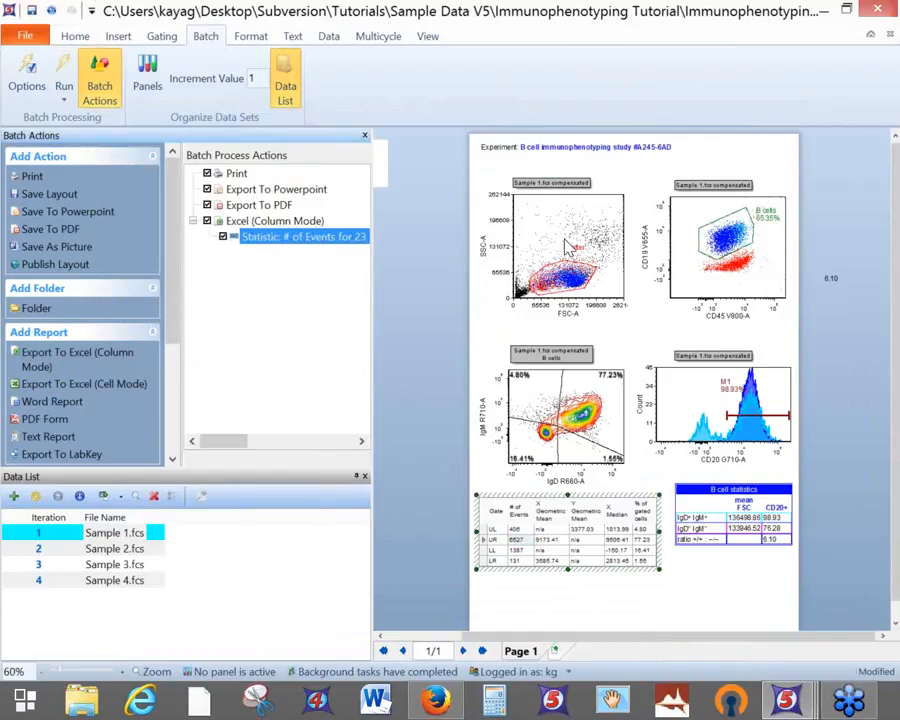
pyautogui.click(718, 238)
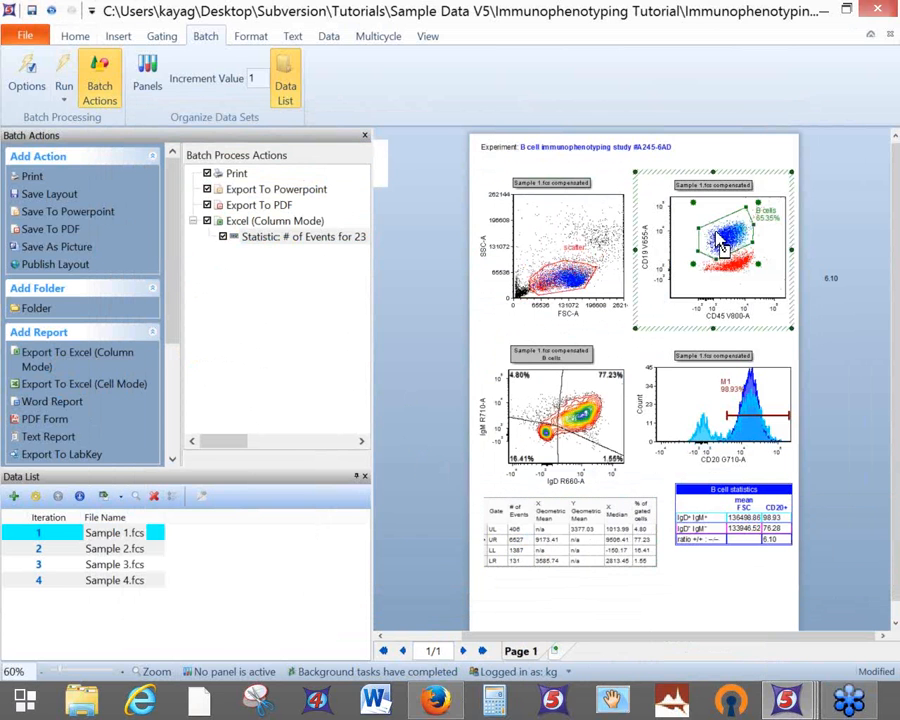
pyautogui.moveTo(700, 280); pyautogui.dragTo(258, 232)
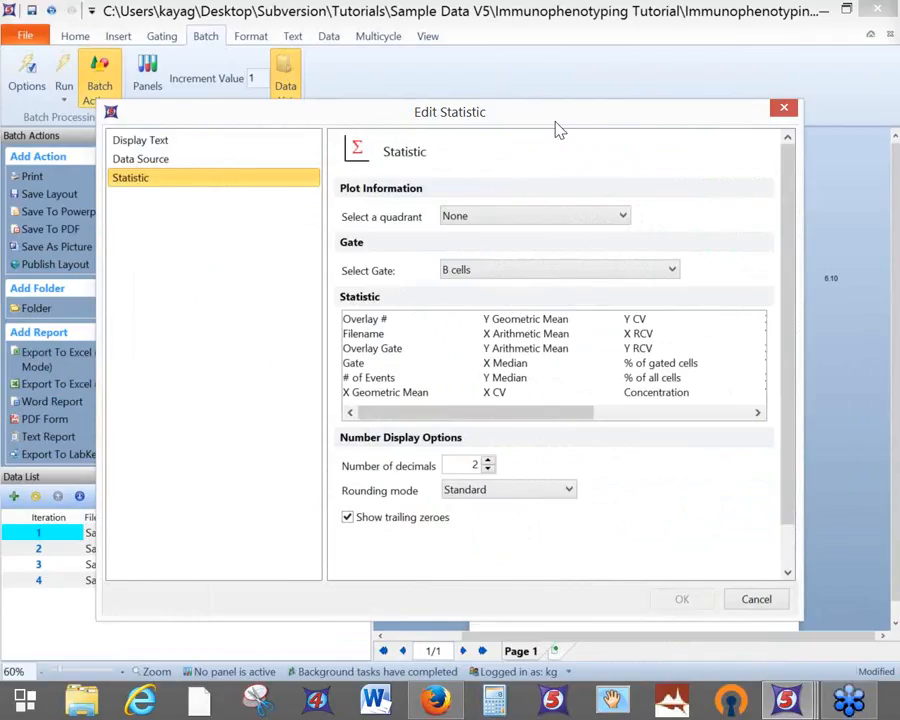
pyautogui.moveTo(556, 126); pyautogui.dragTo(366, 108)
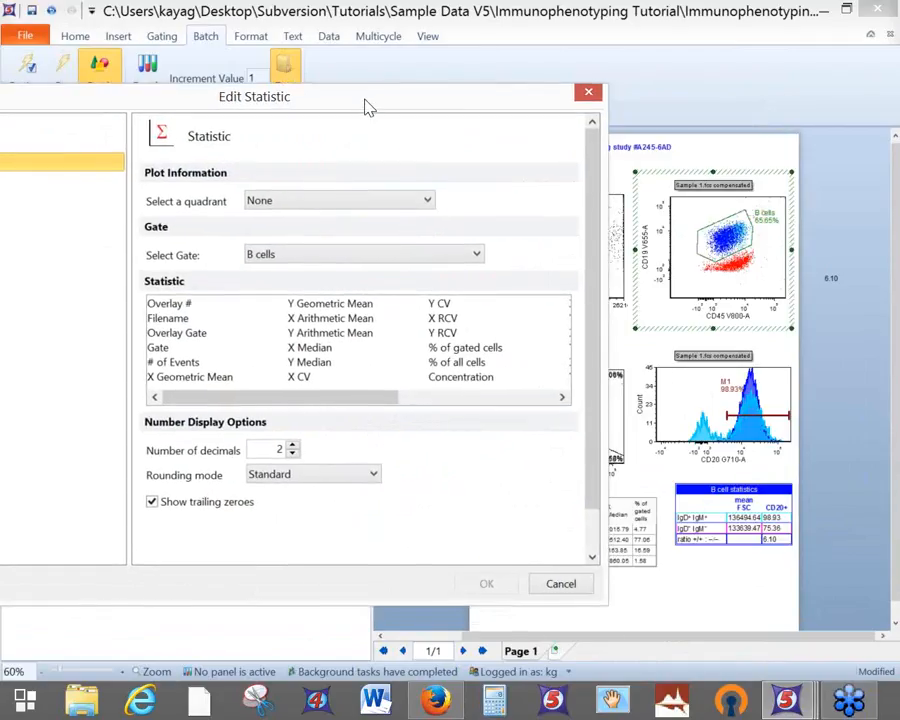
pyautogui.click(318, 306)
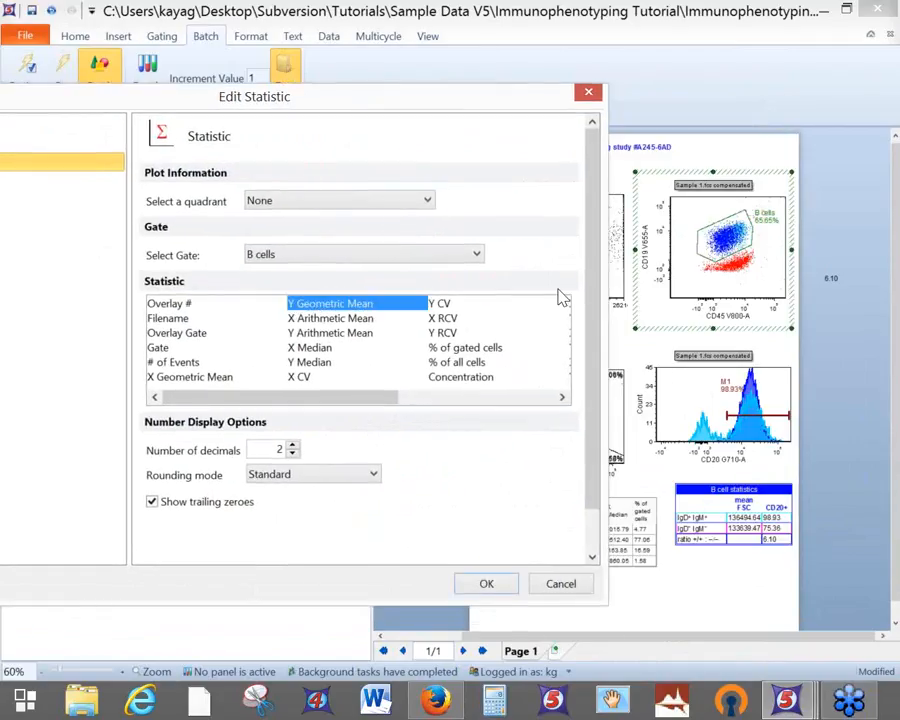
pyautogui.click(482, 585)
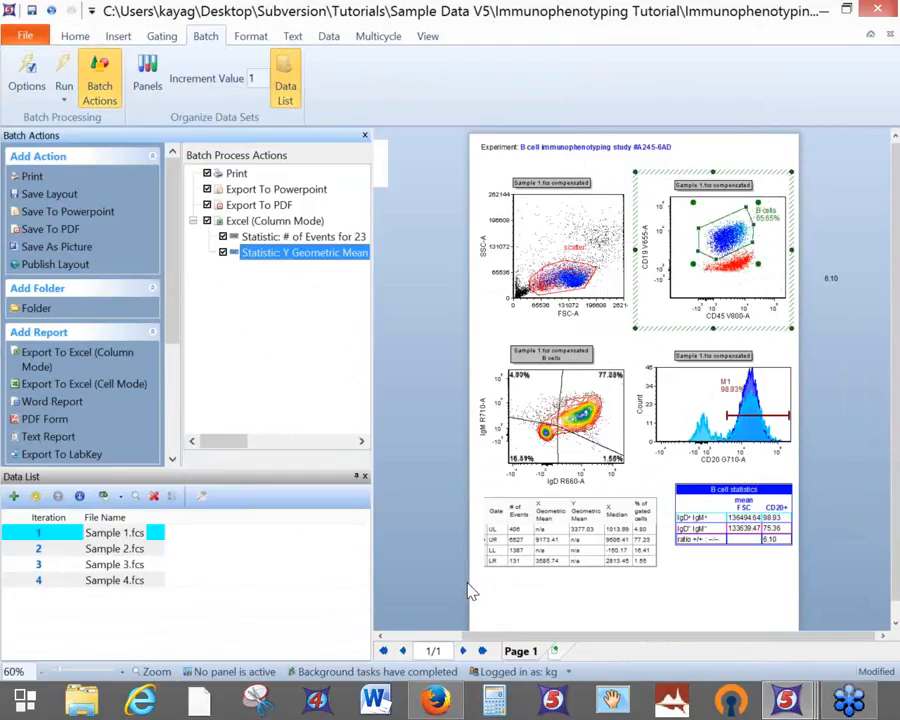
pyautogui.click(722, 519)
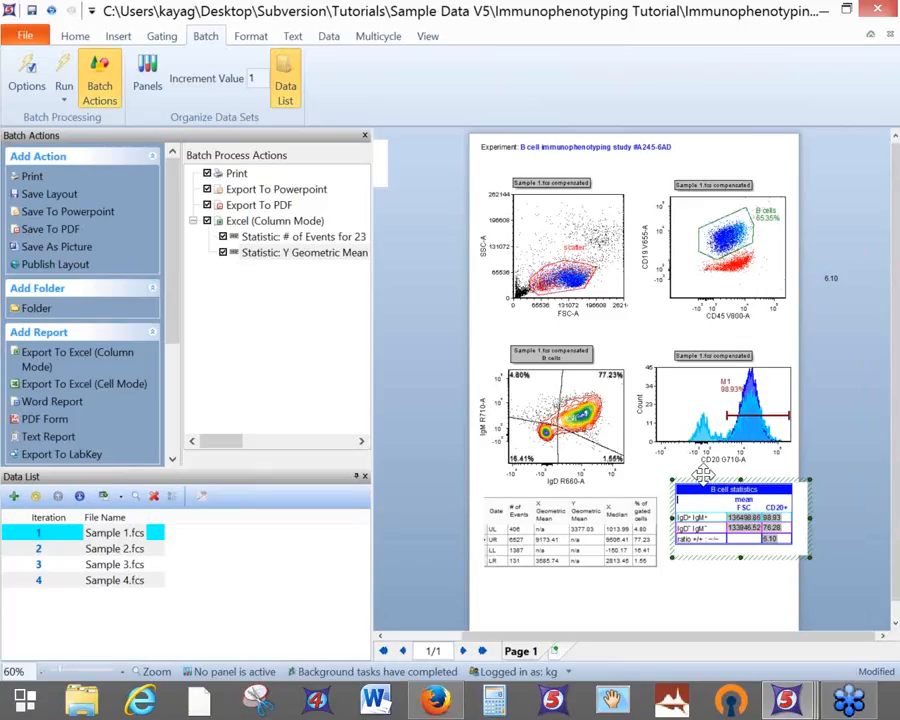
# Add the B cell table's statistics to the Excel export, save, and widen the actions pane
pyautogui.moveTo(704, 474); pyautogui.dragTo(240, 232)
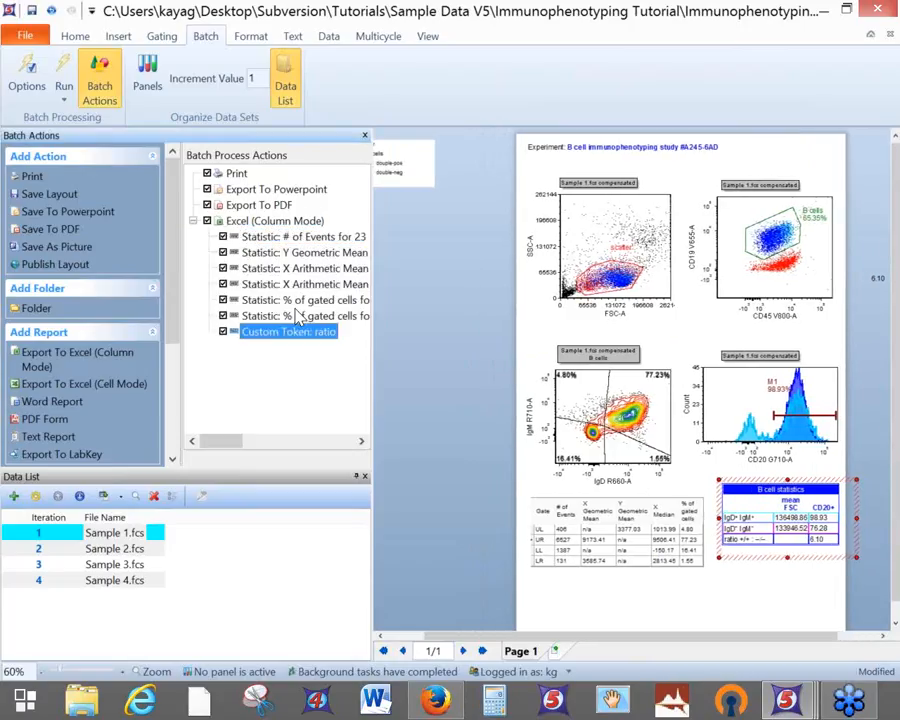
pyautogui.click(31, 10)
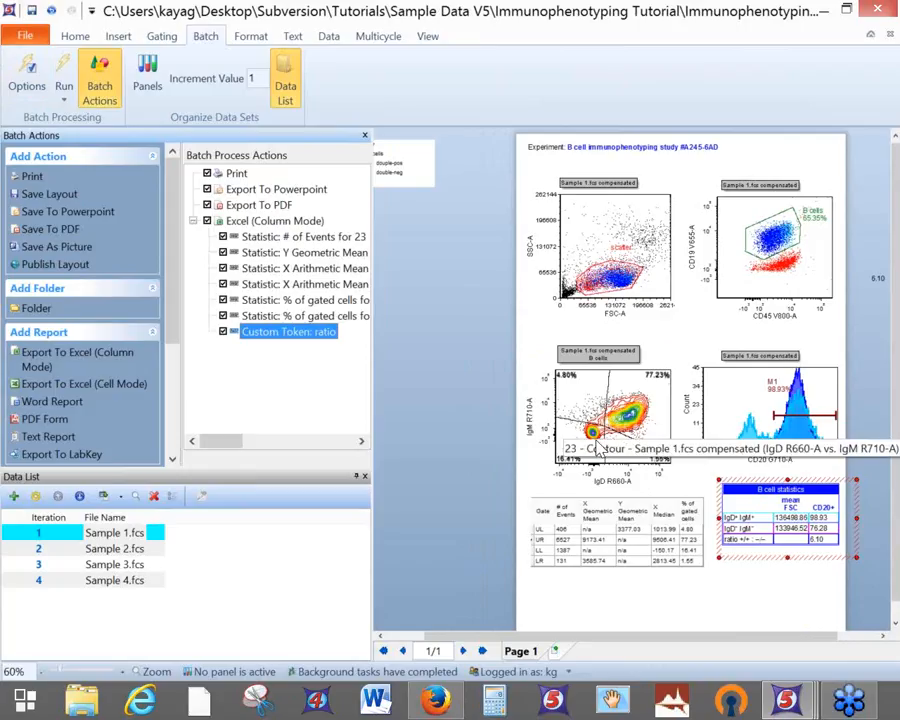
pyautogui.moveTo(372, 326); pyautogui.dragTo(447, 326)
# Review the exported statistic items, then drag the top-left scatter plot onto Excel (Column Mode)
pyautogui.click(297, 237)
pyautogui.click(296, 254)
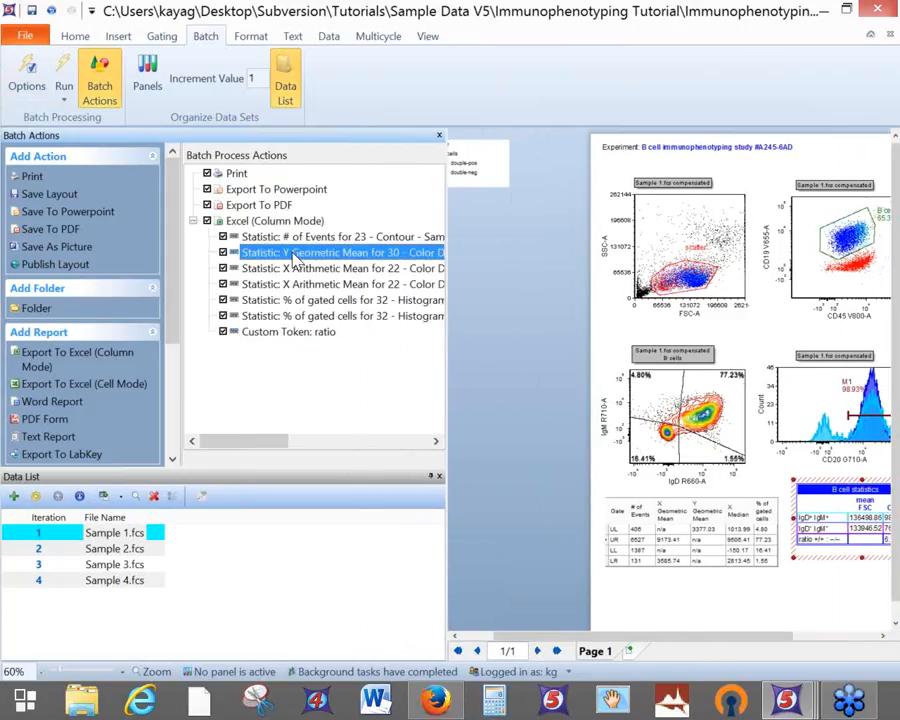
pyautogui.click(292, 270)
pyautogui.click(284, 286)
pyautogui.click(280, 301)
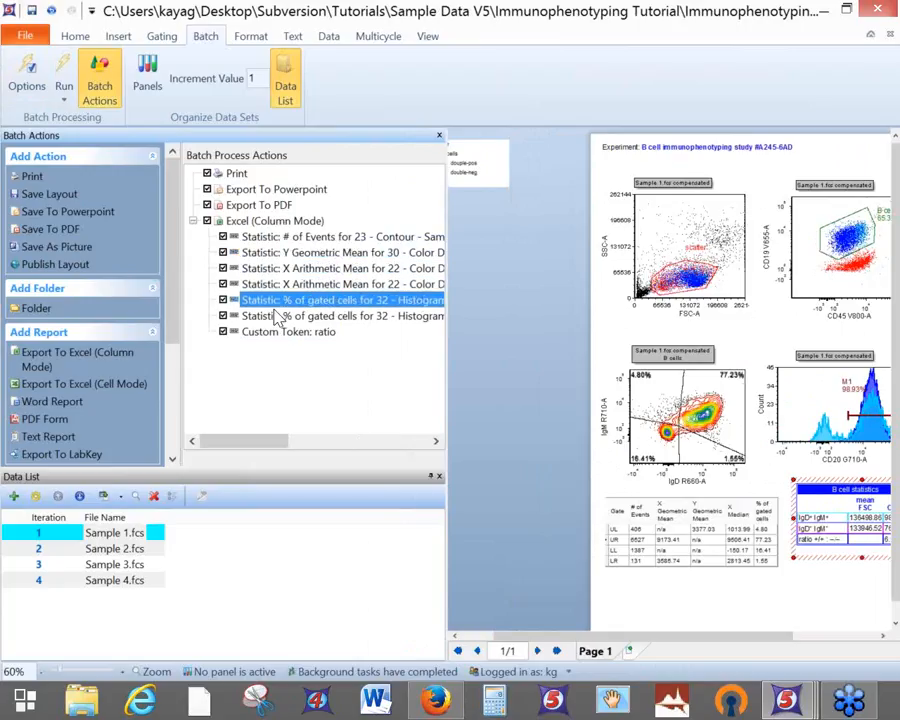
pyautogui.click(277, 316)
pyautogui.click(273, 332)
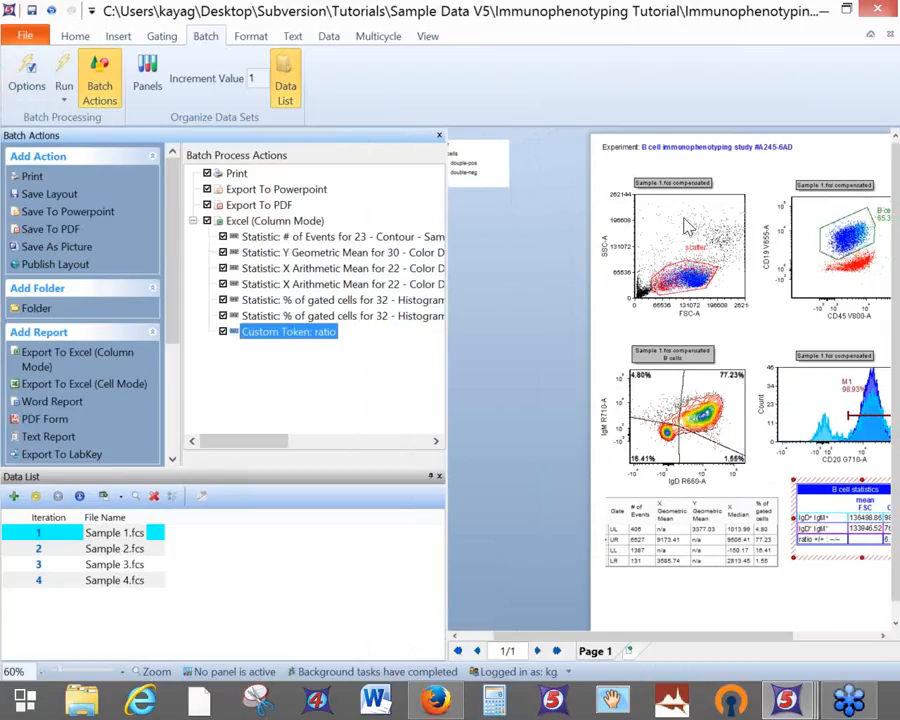
pyautogui.click(715, 172)
pyautogui.moveTo(715, 172); pyautogui.dragTo(288, 226)
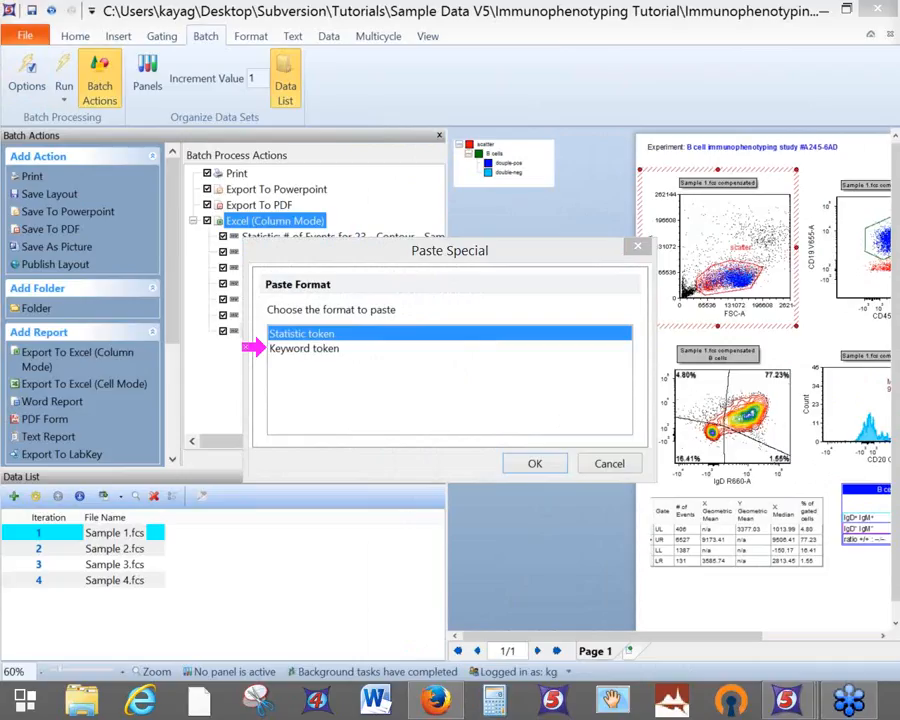
# Insert a Keyword token and pick $FIL from the enlarged keyword list
pyautogui.click(344, 349)
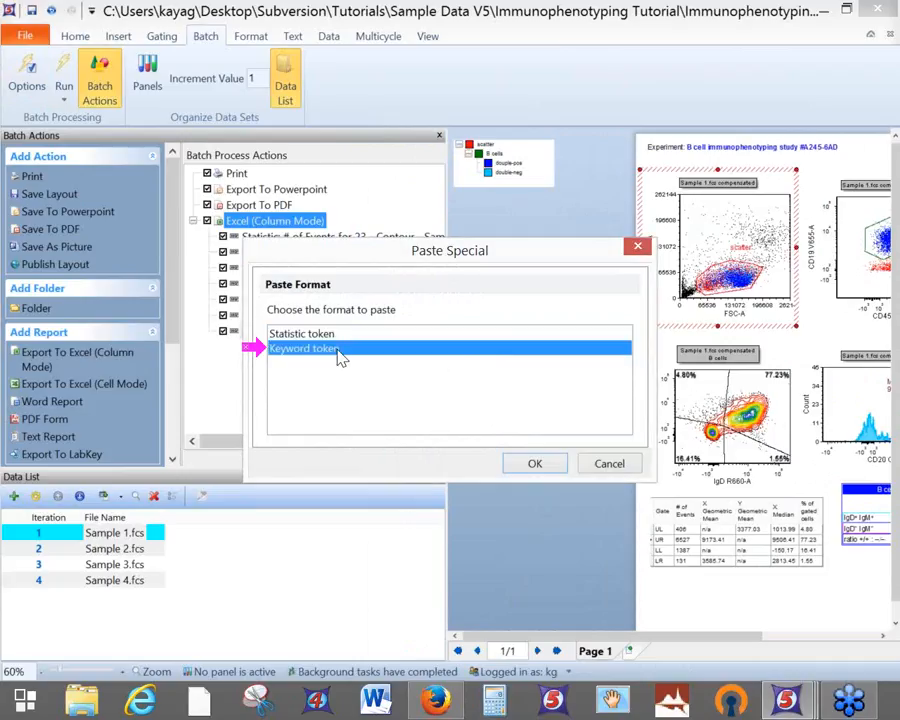
pyautogui.click(535, 464)
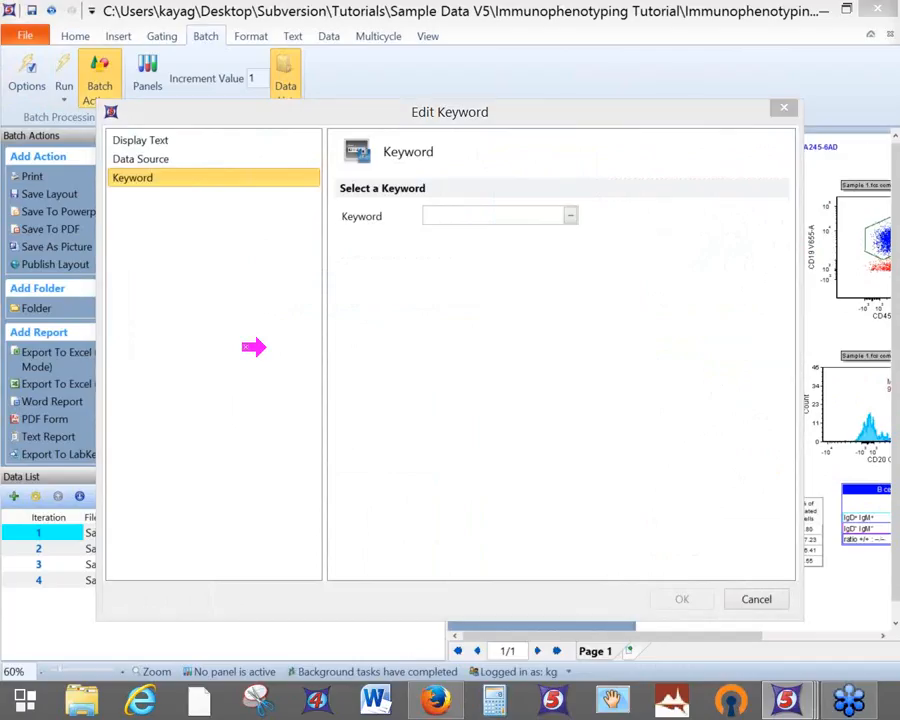
pyautogui.click(570, 217)
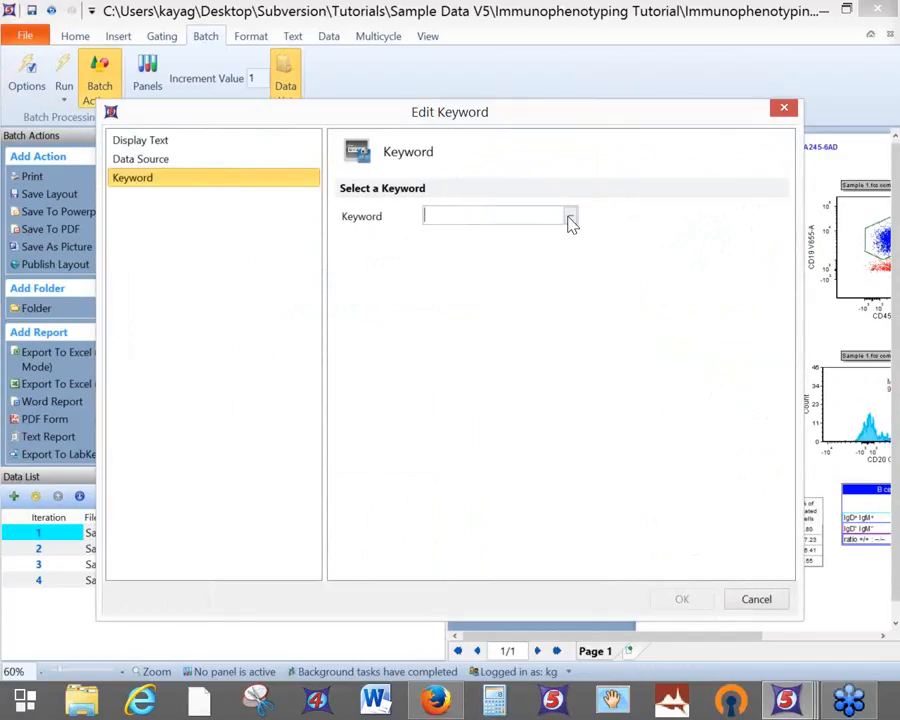
pyautogui.moveTo(557, 188); pyautogui.dragTo(520, 84)
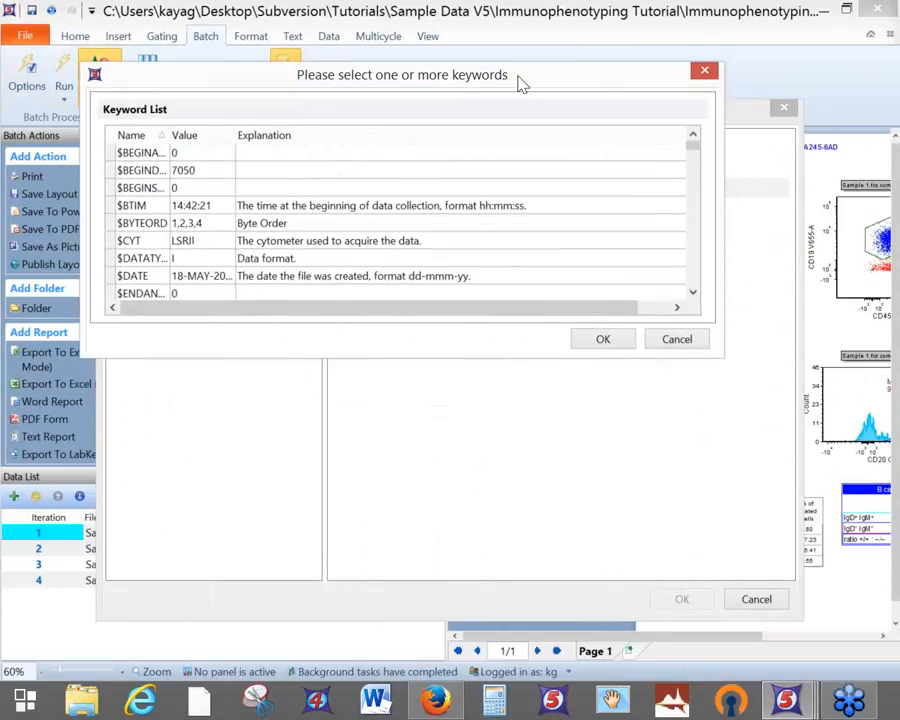
pyautogui.moveTo(436, 354); pyautogui.dragTo(465, 648)
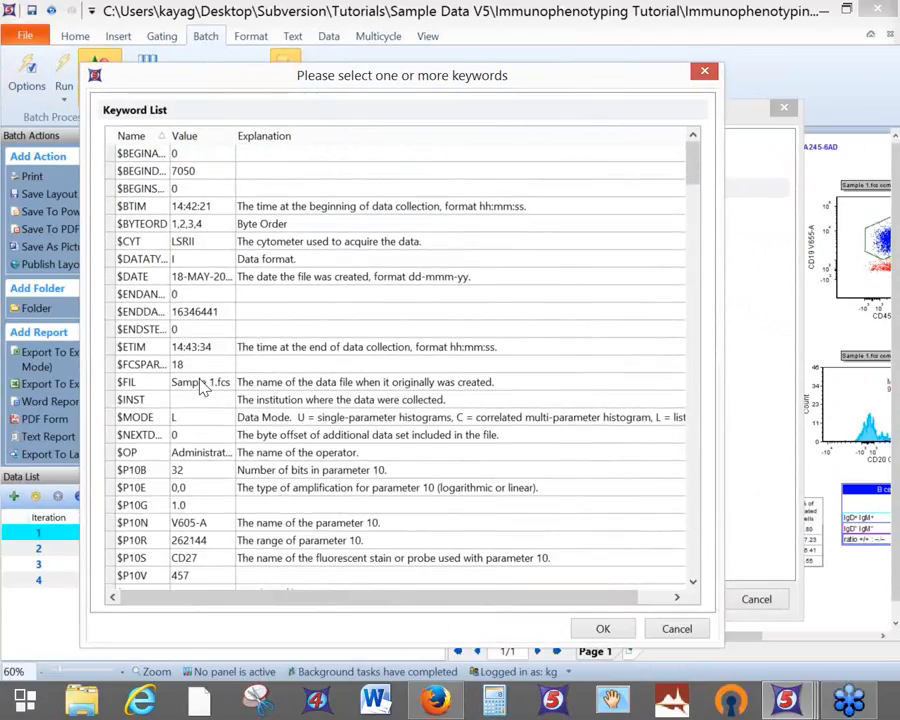
pyautogui.click(128, 383)
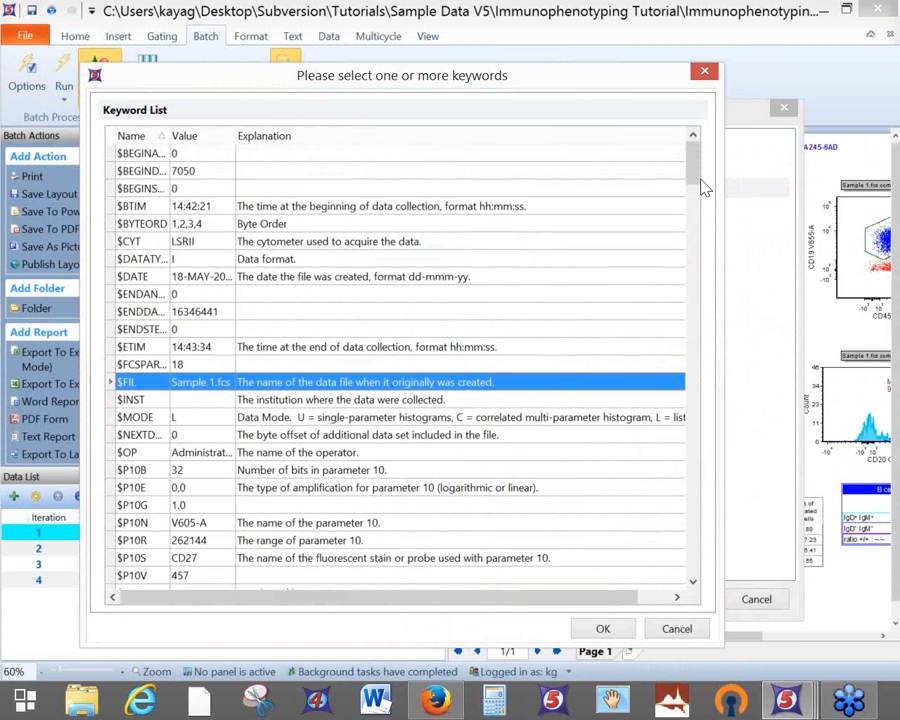
# Widen the Name and Value columns to verify $FIL, then confirm it for Plot #22
pyautogui.moveTo(697, 175); pyautogui.dragTo(691, 360)
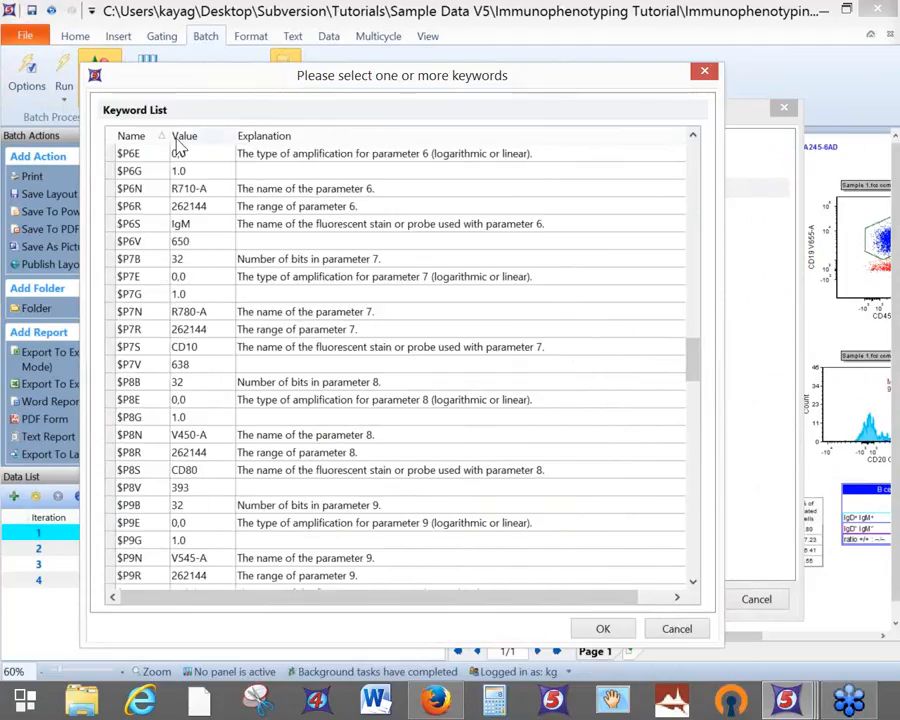
pyautogui.moveTo(168, 135); pyautogui.dragTo(198, 135)
pyautogui.moveTo(266, 135); pyautogui.dragTo(363, 135)
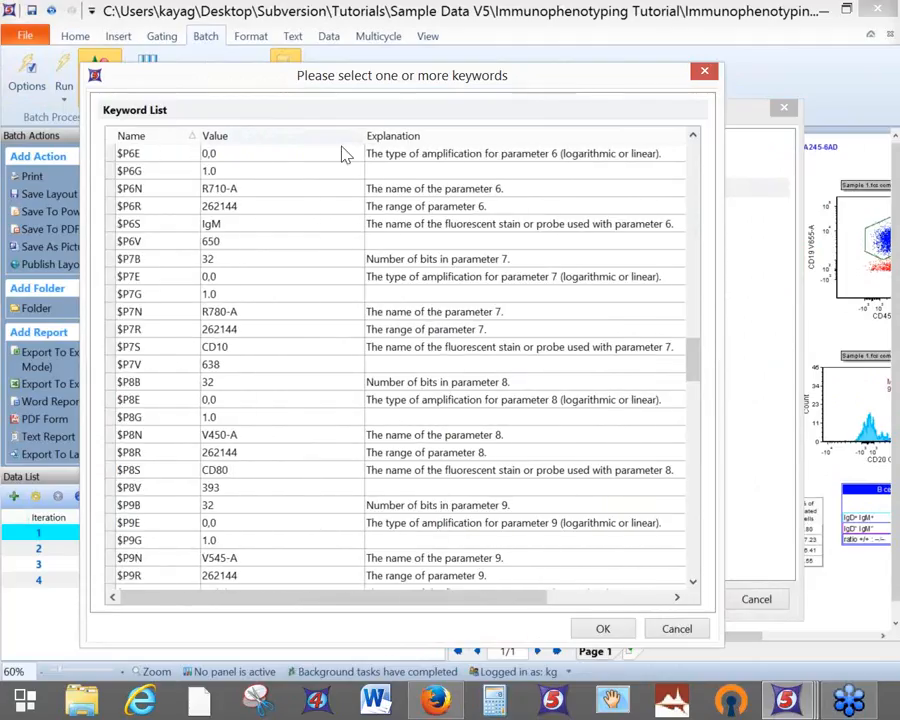
pyautogui.moveTo(196, 135); pyautogui.dragTo(243, 135)
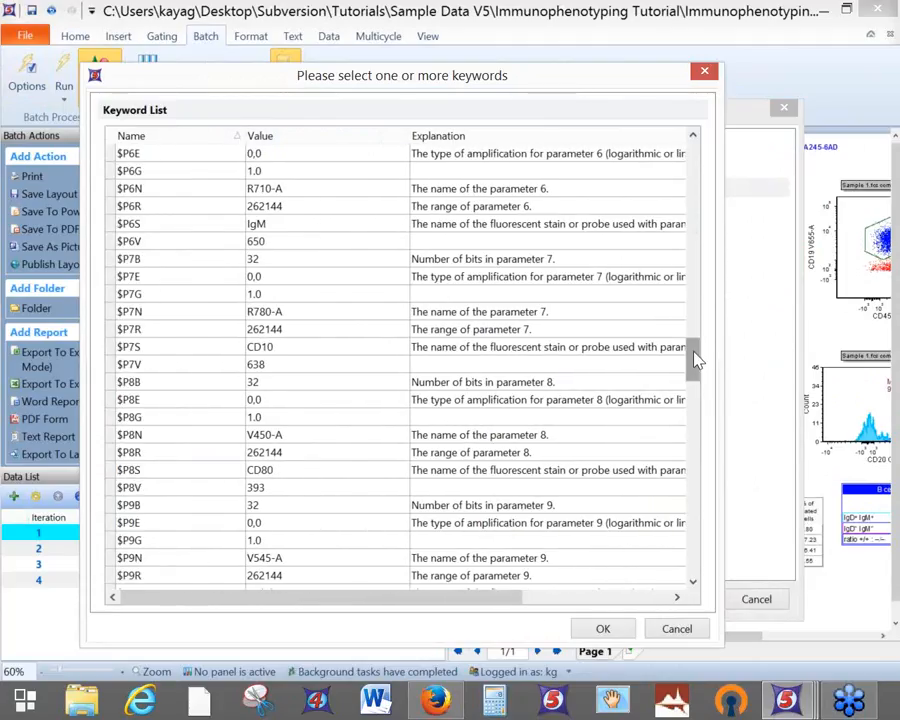
pyautogui.moveTo(697, 360); pyautogui.dragTo(660, 183)
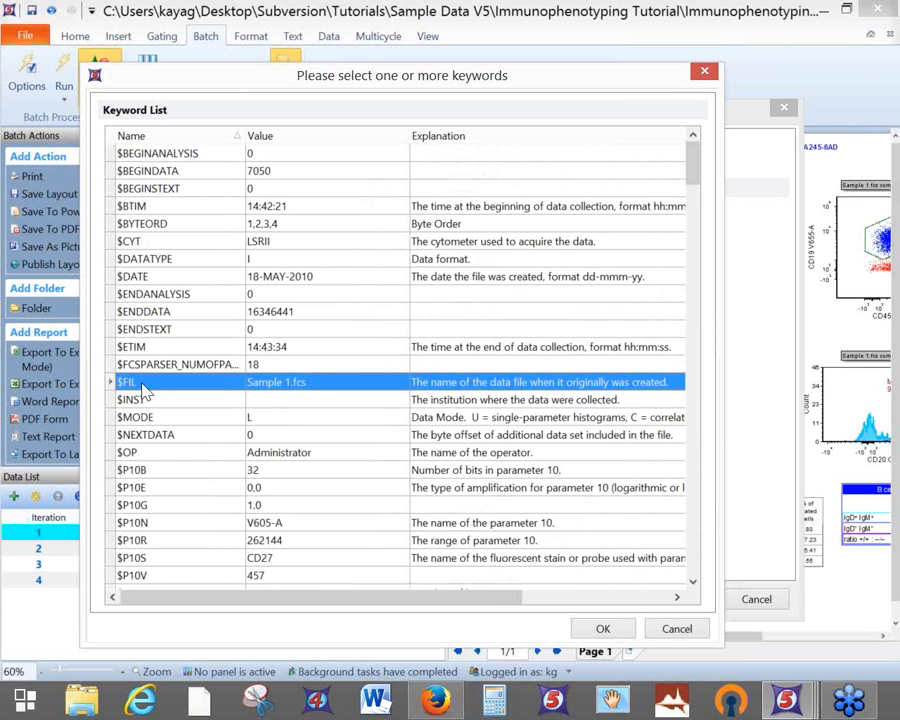
pyautogui.click(598, 629)
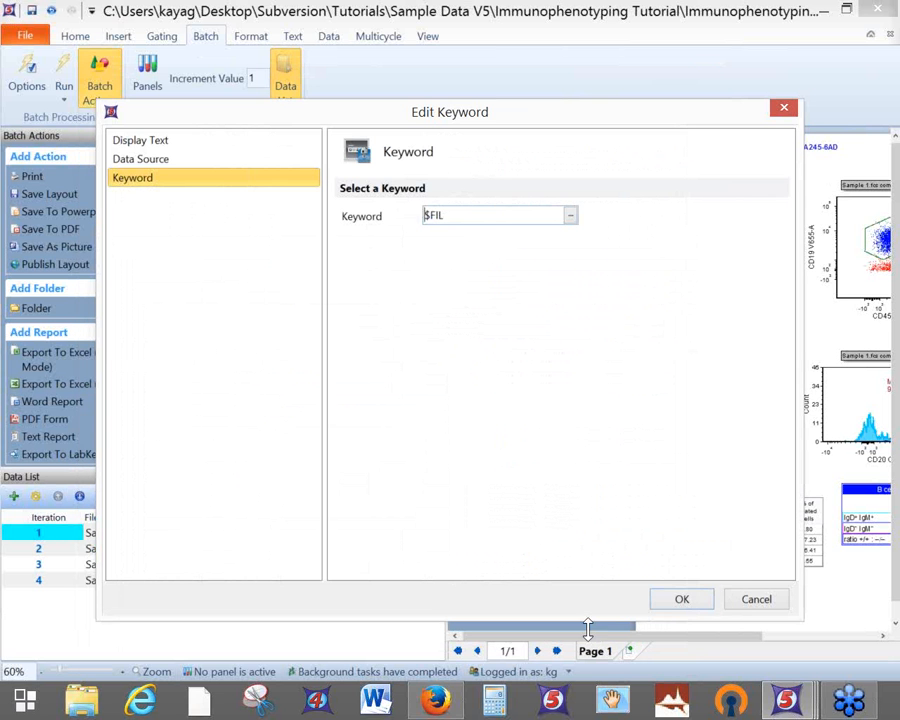
pyautogui.click(682, 599)
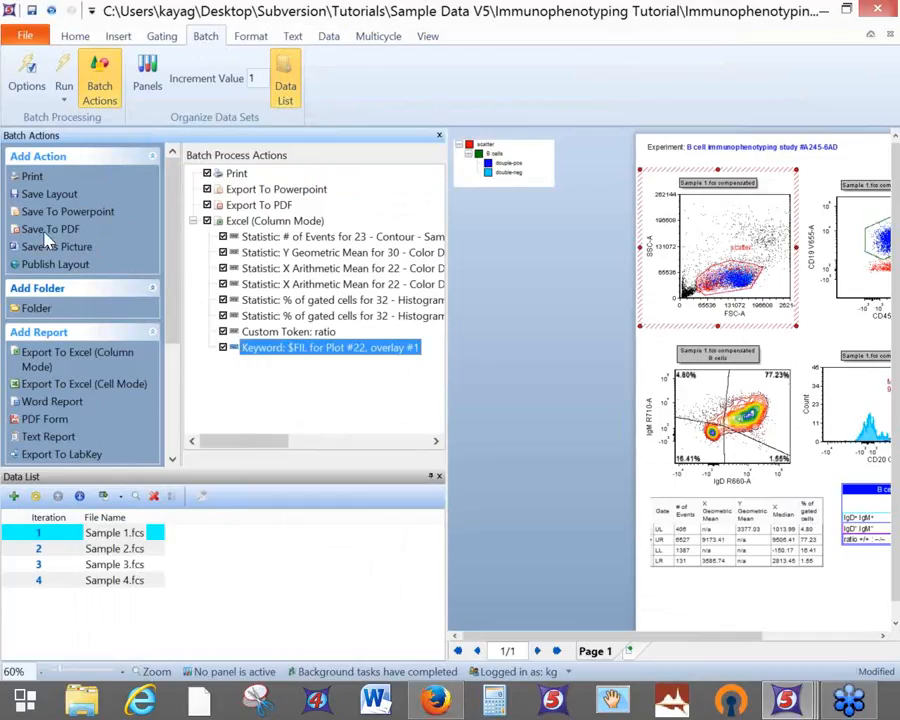
# Move the Keyword: $FIL item to the top of the export list and save the layout
pyautogui.click(32, 10)
pyautogui.moveTo(256, 350); pyautogui.dragTo(197, 236)
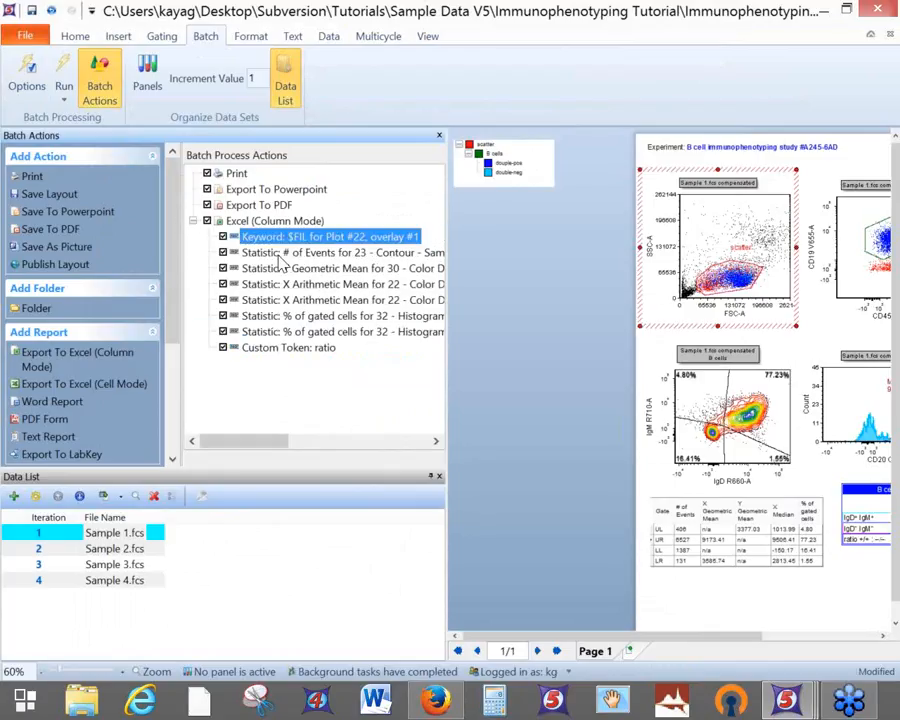
pyautogui.click(31, 13)
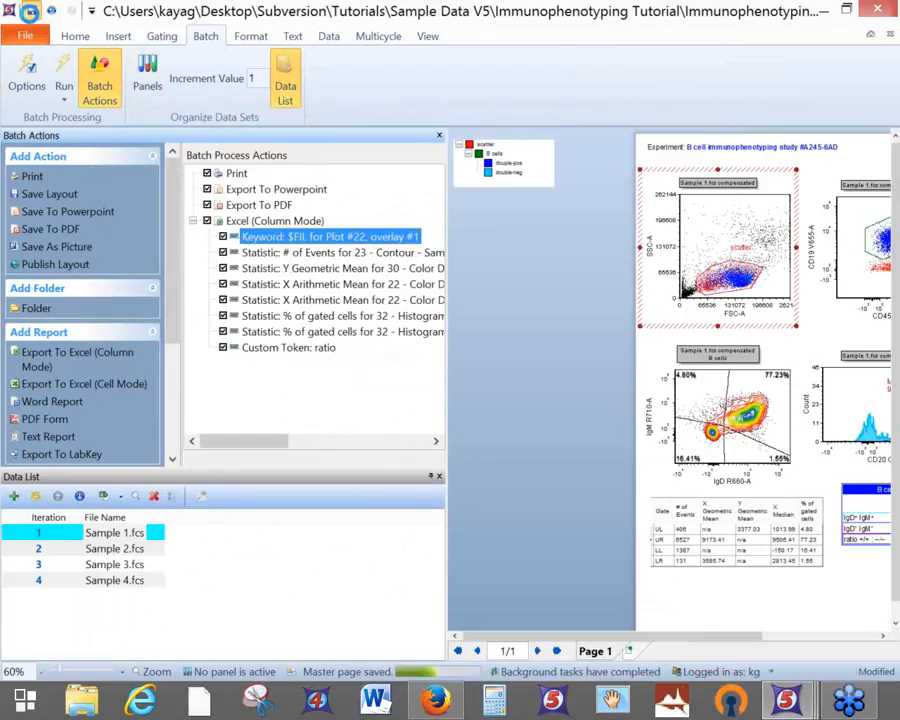
pyautogui.moveTo(585, 633); pyautogui.dragTo(699, 638)
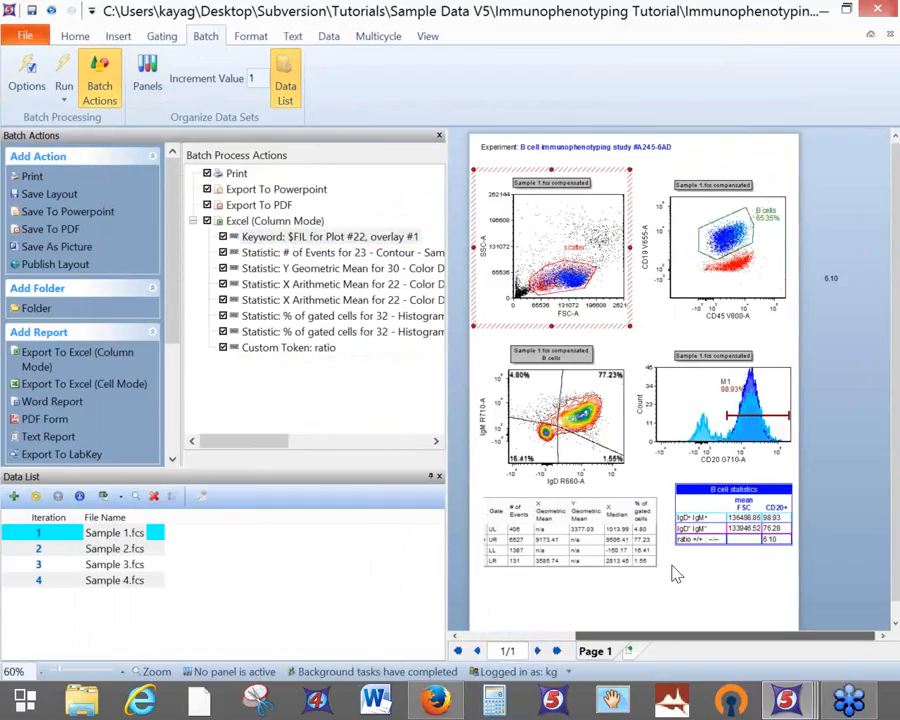
# Check the Data Set and Batch ribbon tabs, then deselect the top-left scatter plot
pyautogui.click(326, 38)
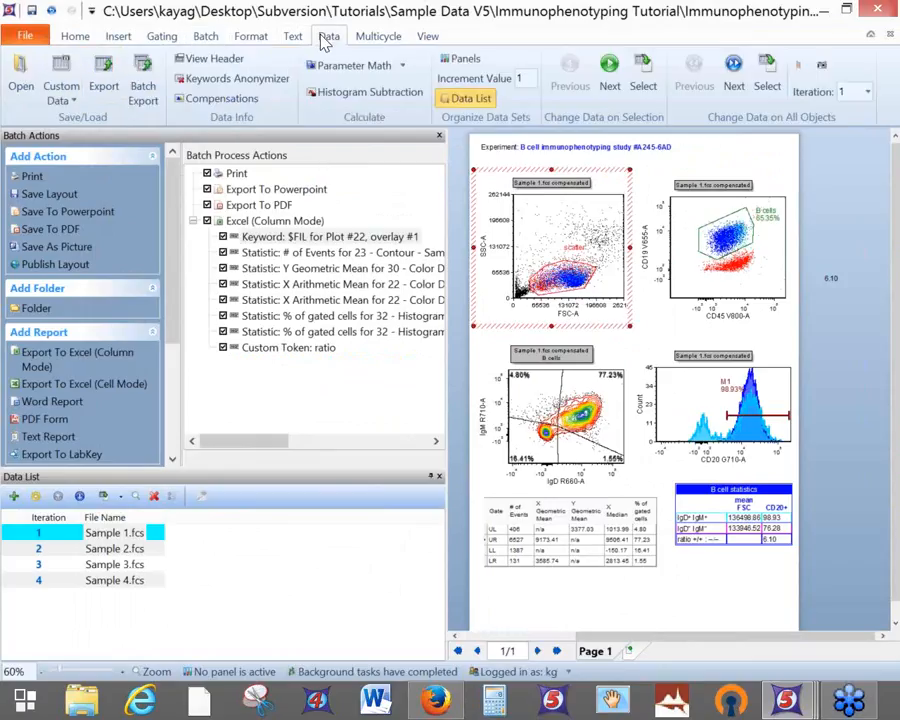
pyautogui.click(204, 35)
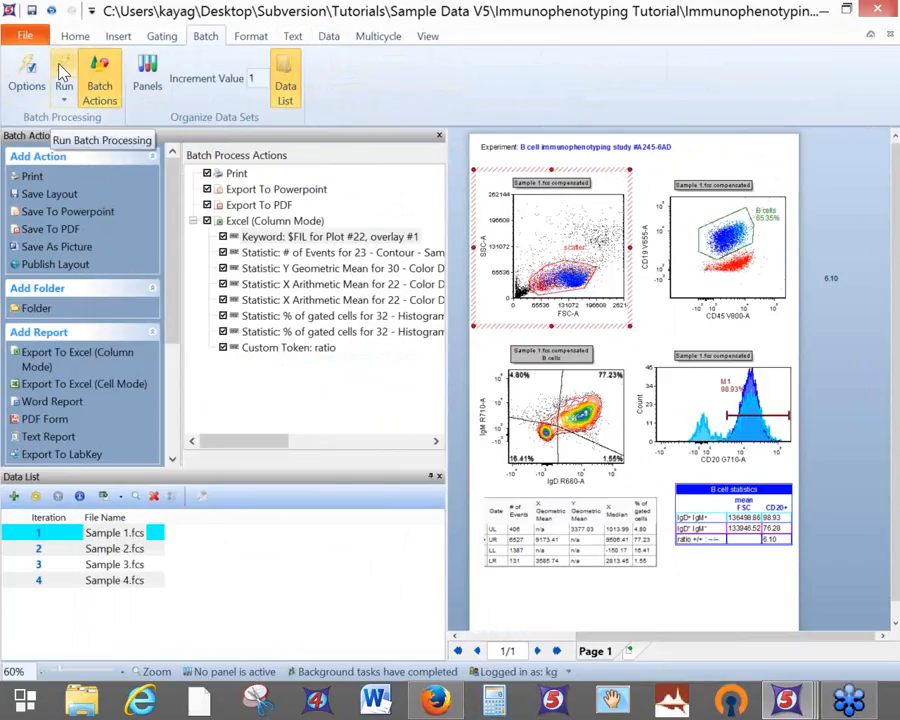
pyautogui.click(327, 38)
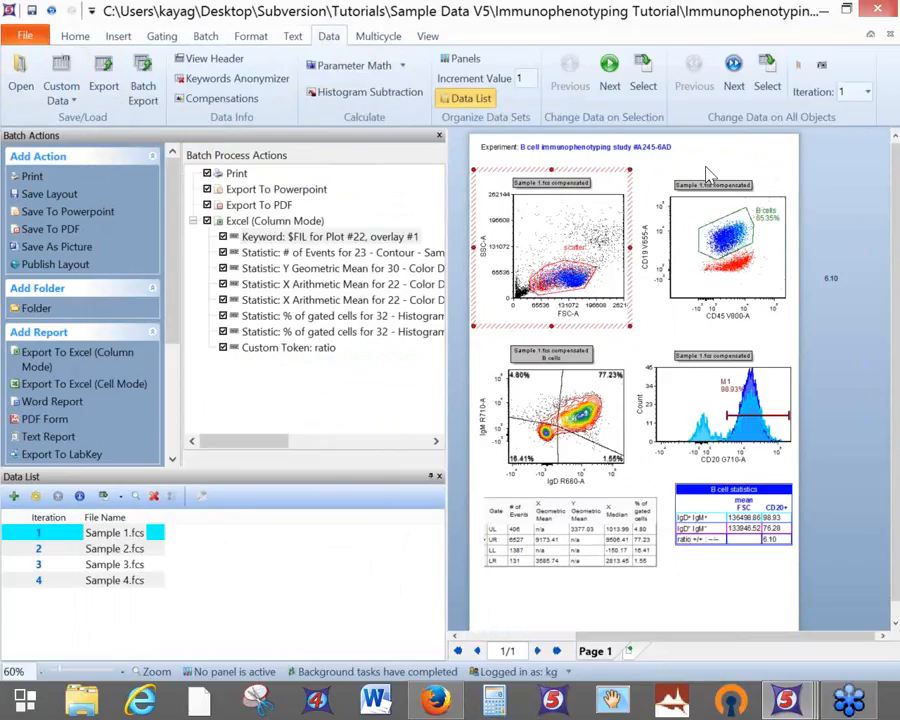
pyautogui.click(829, 181)
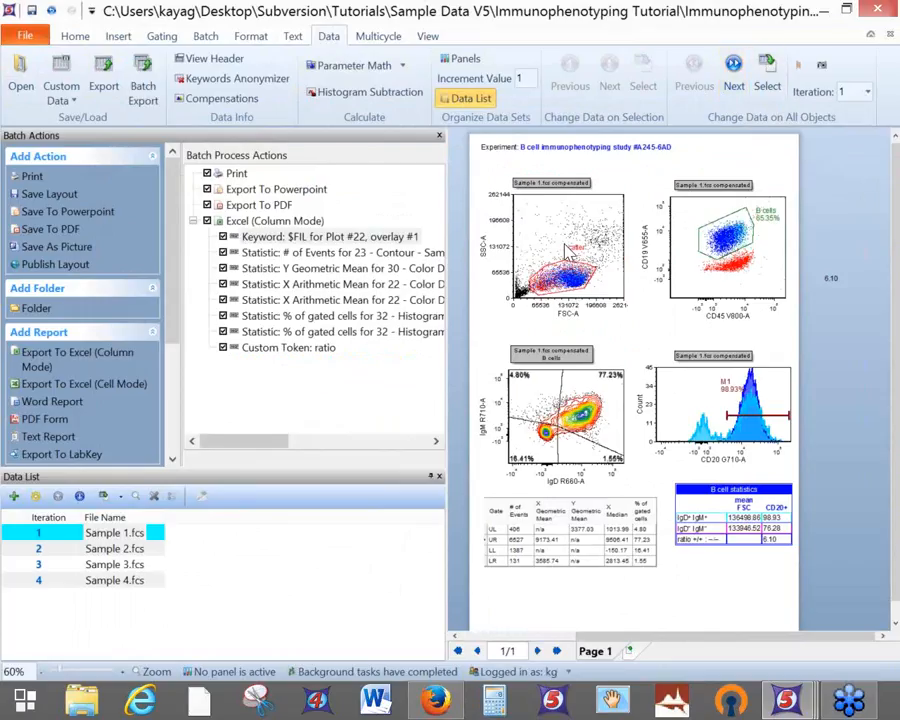
pyautogui.click(731, 92)
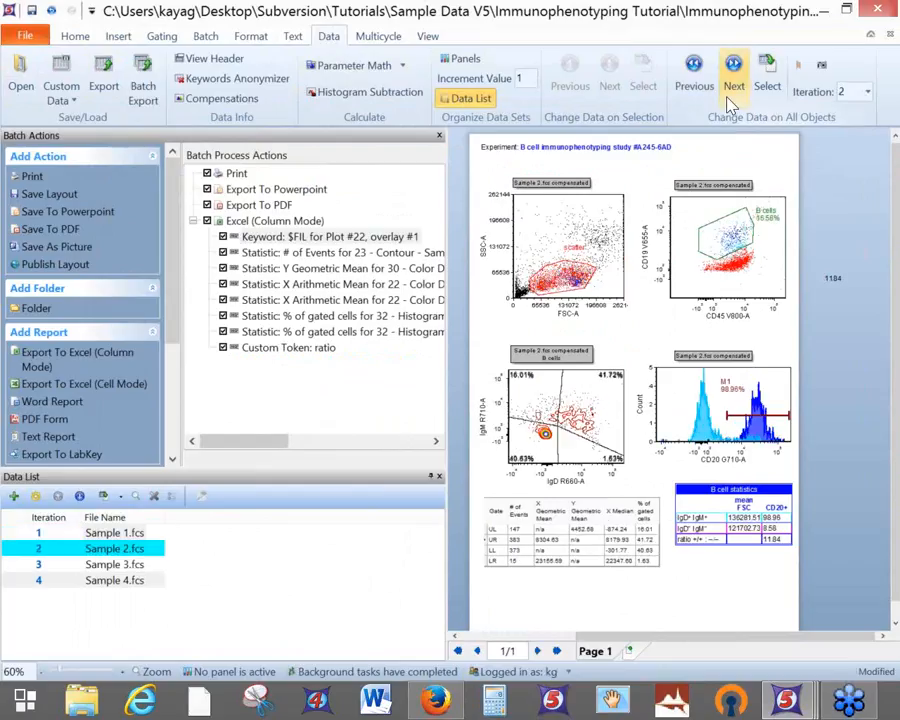
pyautogui.click(731, 92)
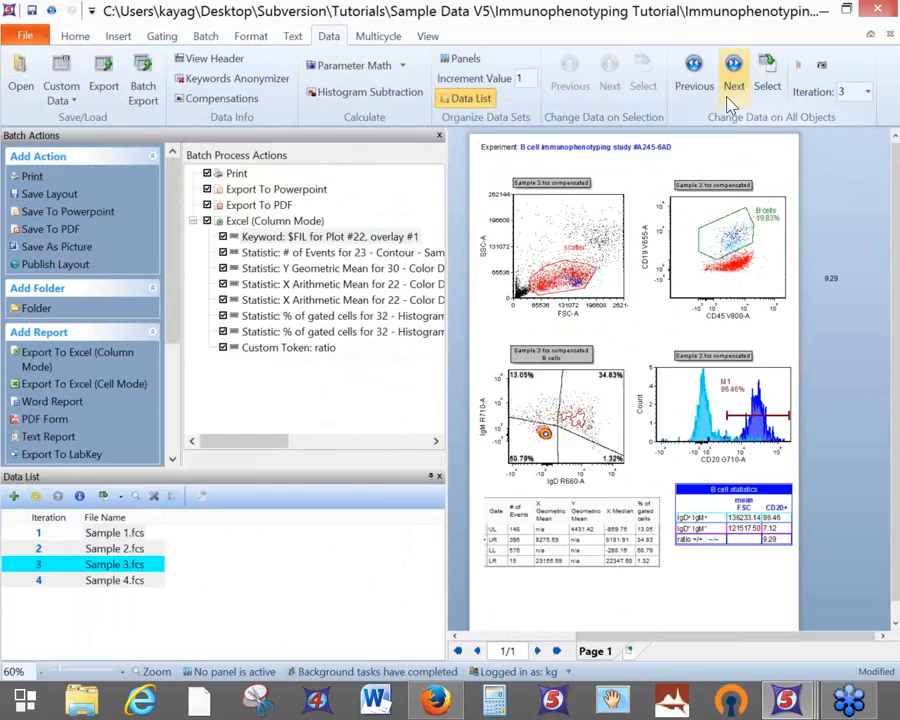
pyautogui.click(729, 95)
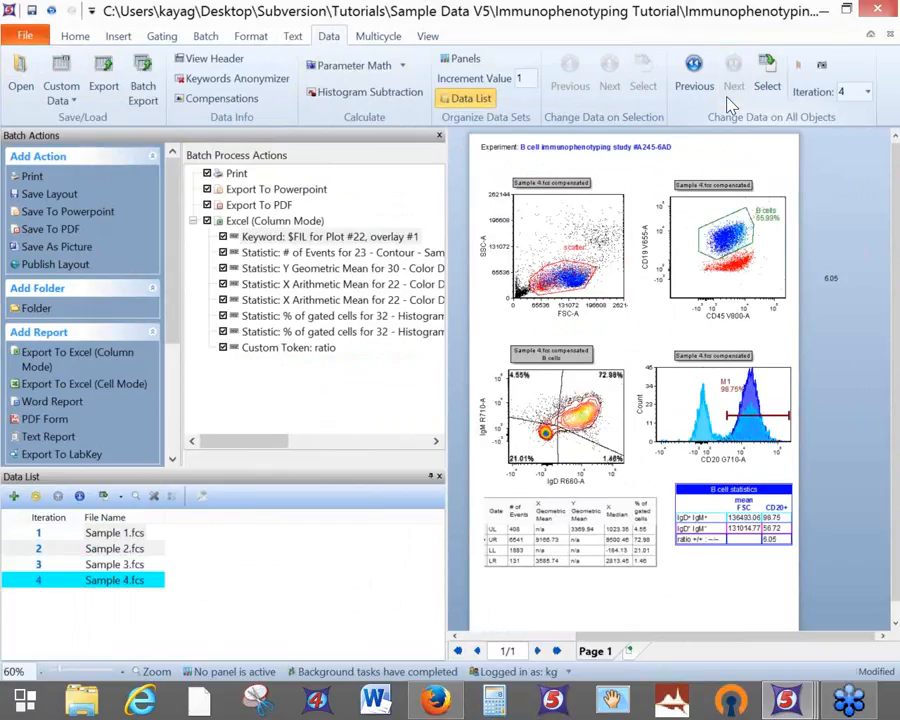
pyautogui.click(692, 92)
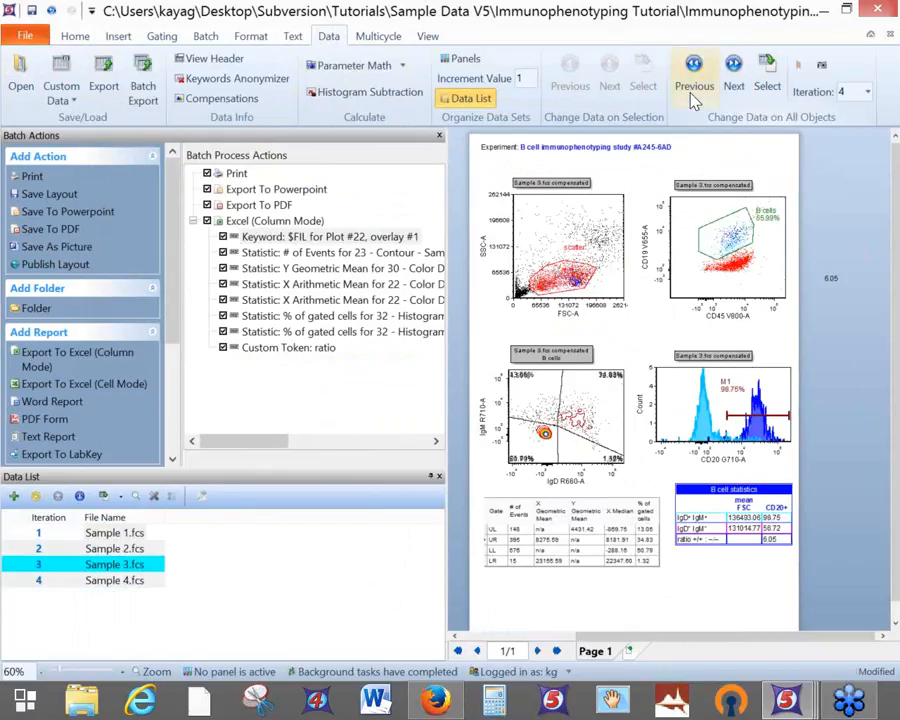
pyautogui.click(694, 92)
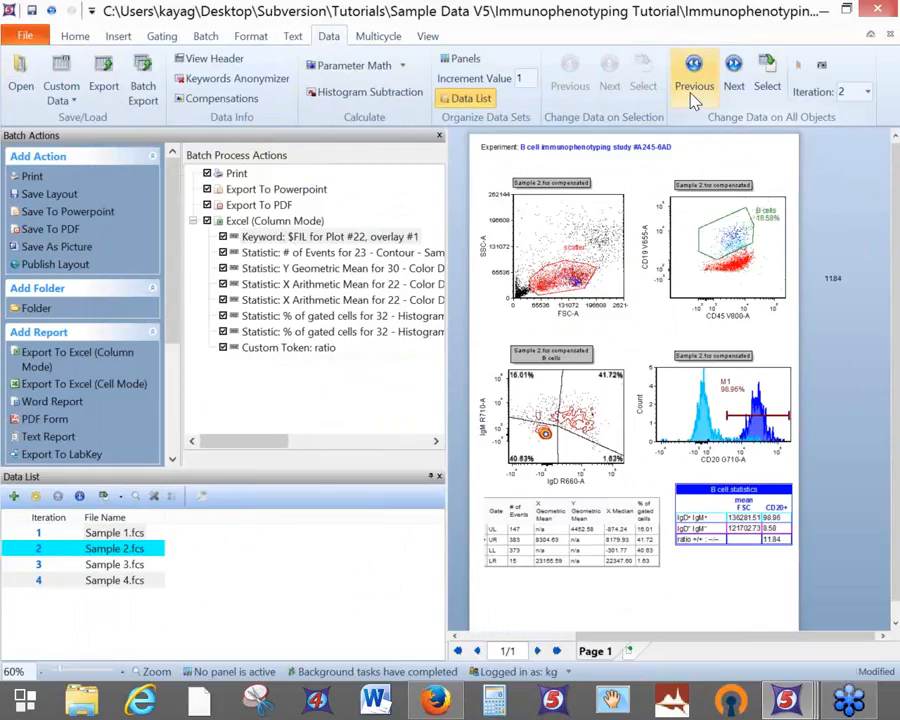
pyautogui.click(694, 92)
pyautogui.click(732, 88)
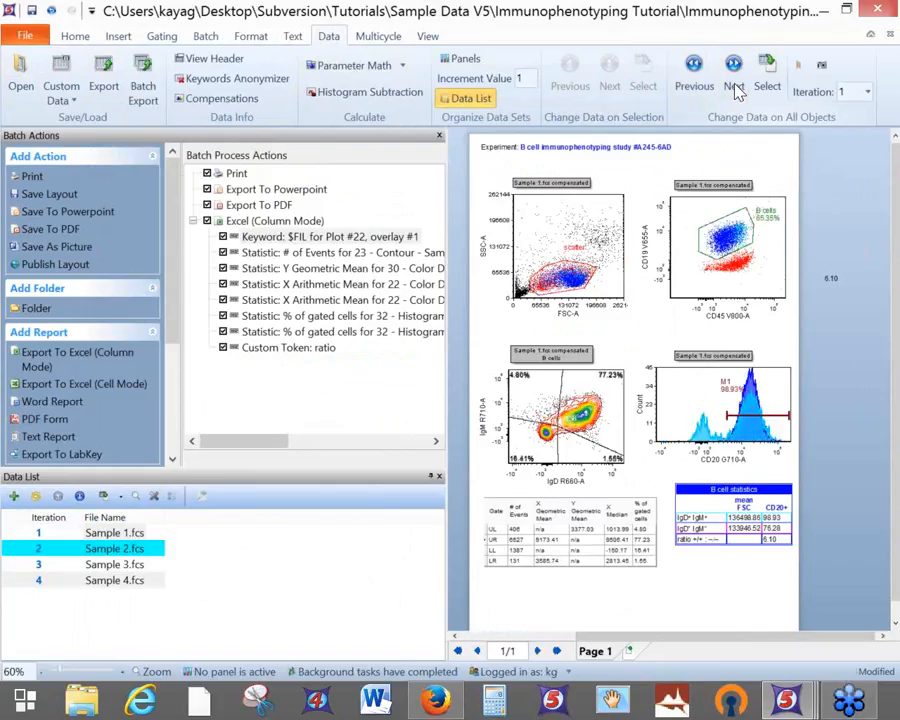
pyautogui.click(697, 90)
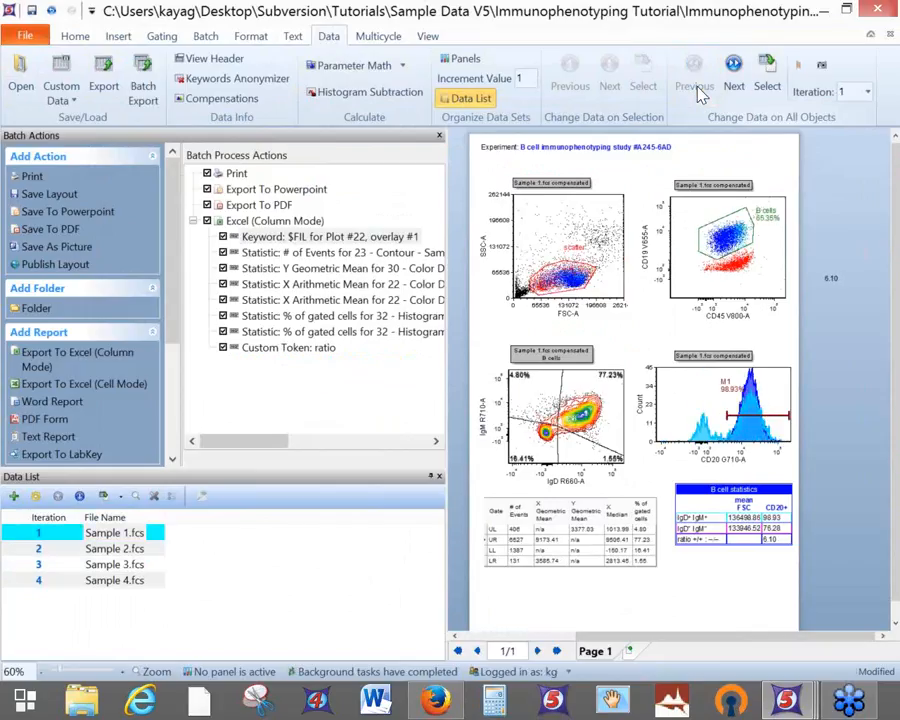
pyautogui.click(730, 82)
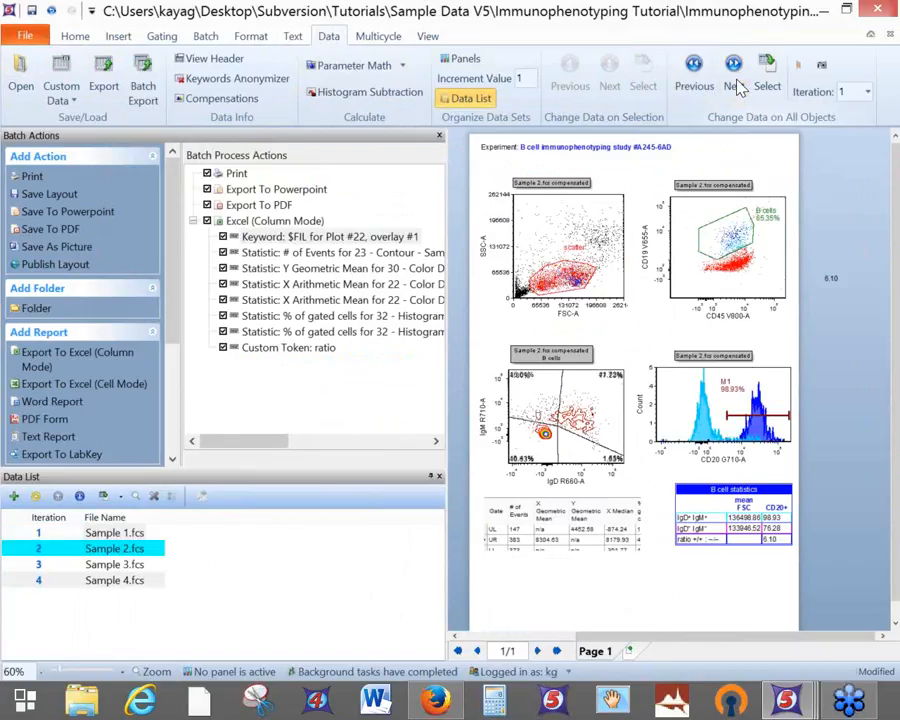
pyautogui.click(686, 88)
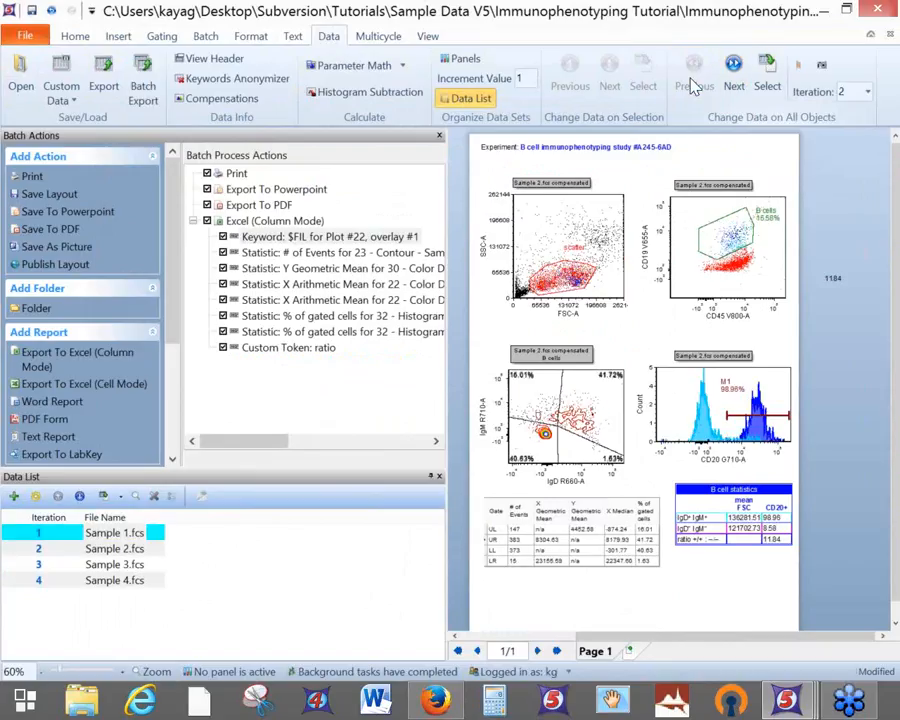
# Run the batch over all four samples from the Batch tab
pyautogui.click(203, 40)
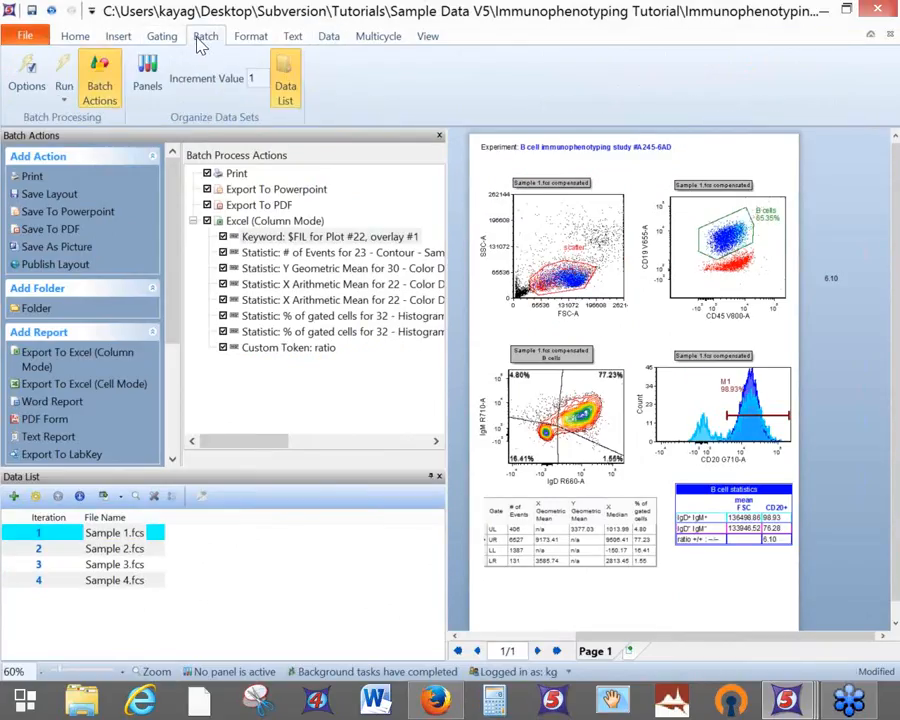
pyautogui.click(65, 68)
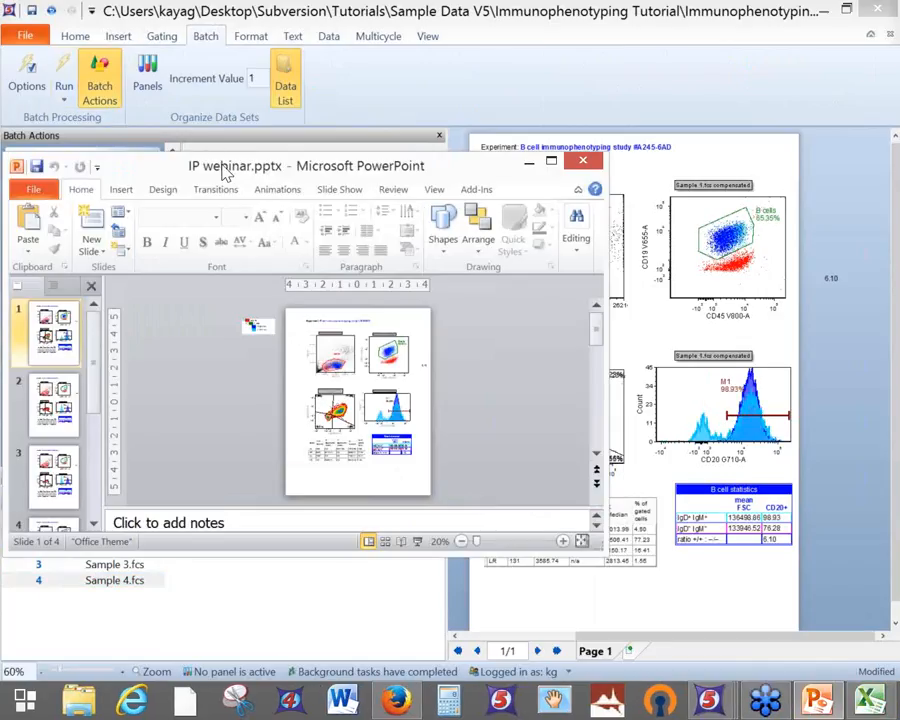
# Bring IP webinar.xlsx to the front maximized and AutoFit every column's width
pyautogui.click(869, 703)
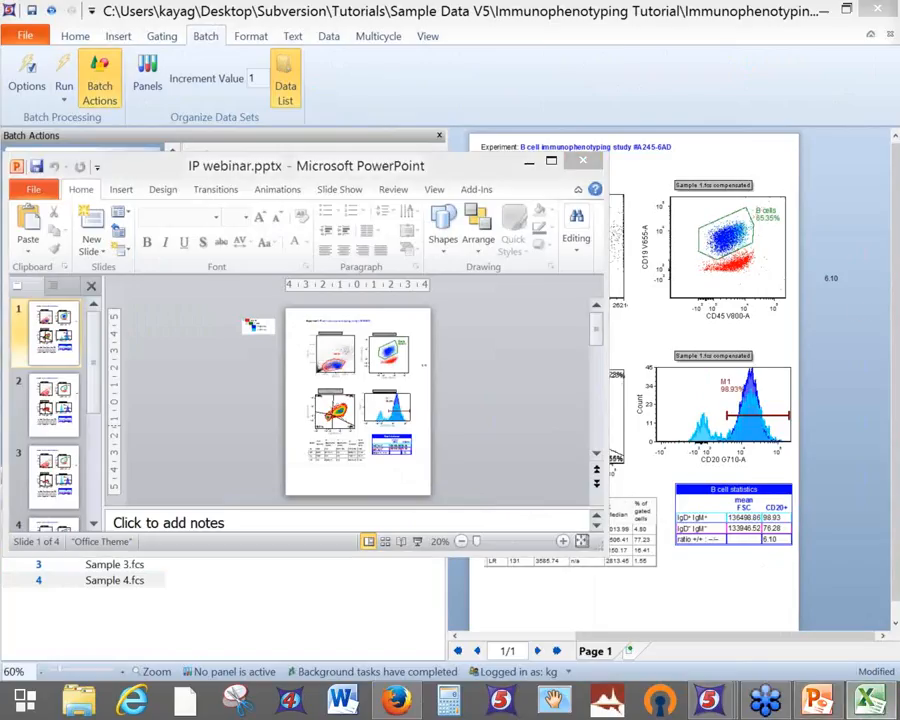
pyautogui.click(872, 700)
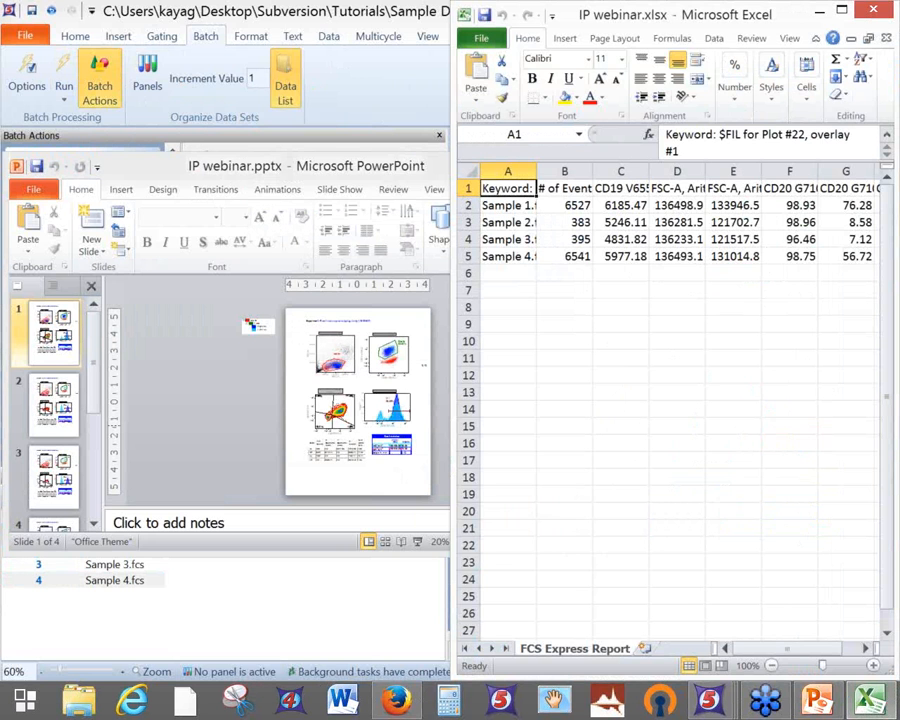
pyautogui.click(842, 10)
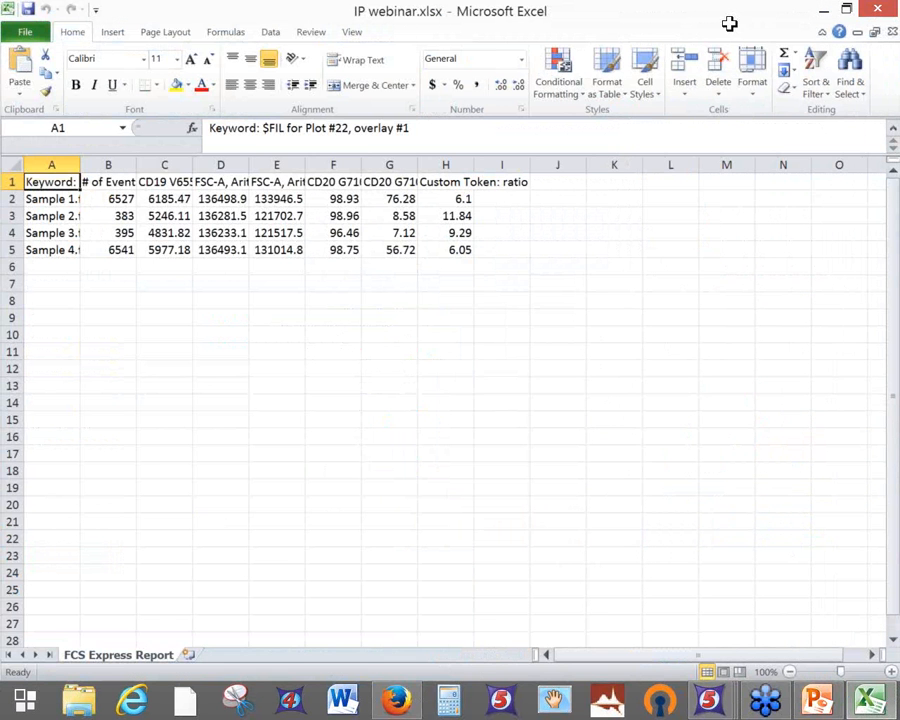
pyautogui.moveTo(80, 165); pyautogui.dragTo(146, 168)
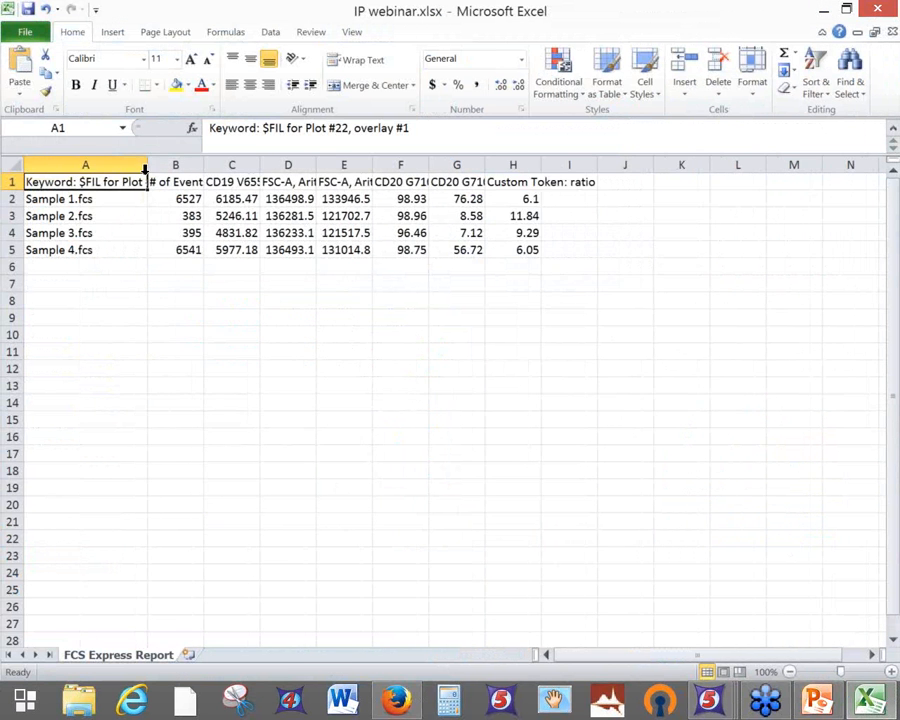
pyautogui.click(18, 164)
pyautogui.click(753, 95)
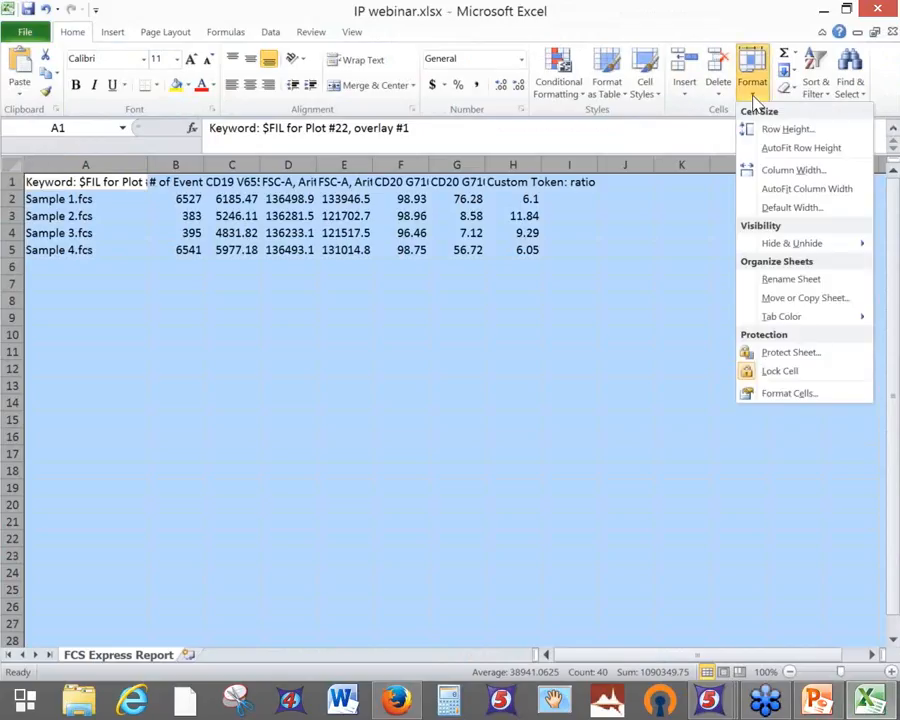
pyautogui.click(769, 189)
pyautogui.click(344, 302)
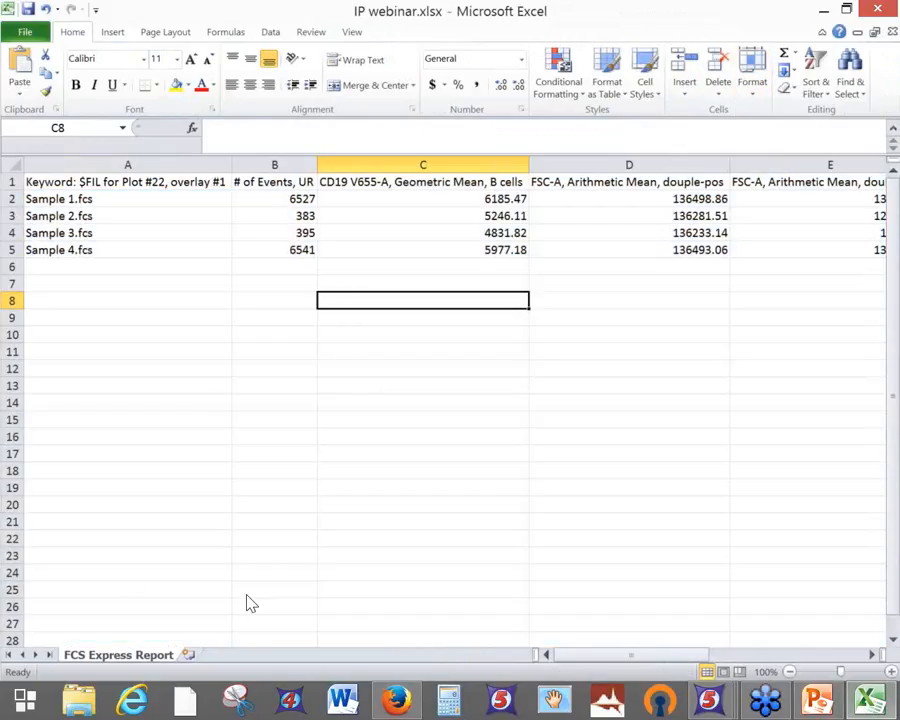
pyautogui.click(789, 672)
# Zoom out and walk through the Sample 1–4.fcs rows of the exported statistics
pyautogui.click(789, 672)
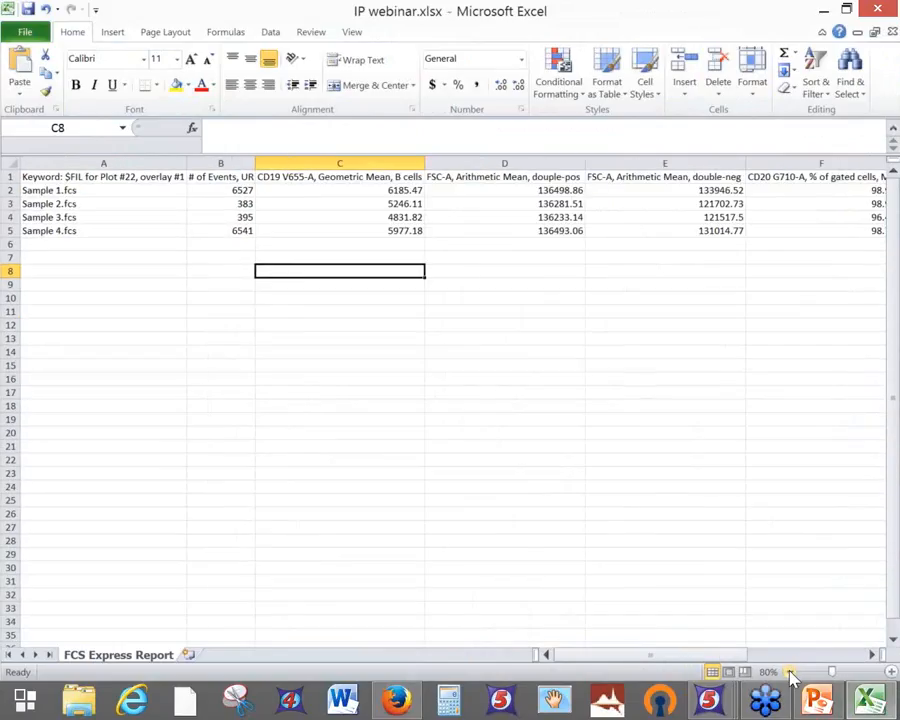
pyautogui.click(88, 192)
pyautogui.click(86, 203)
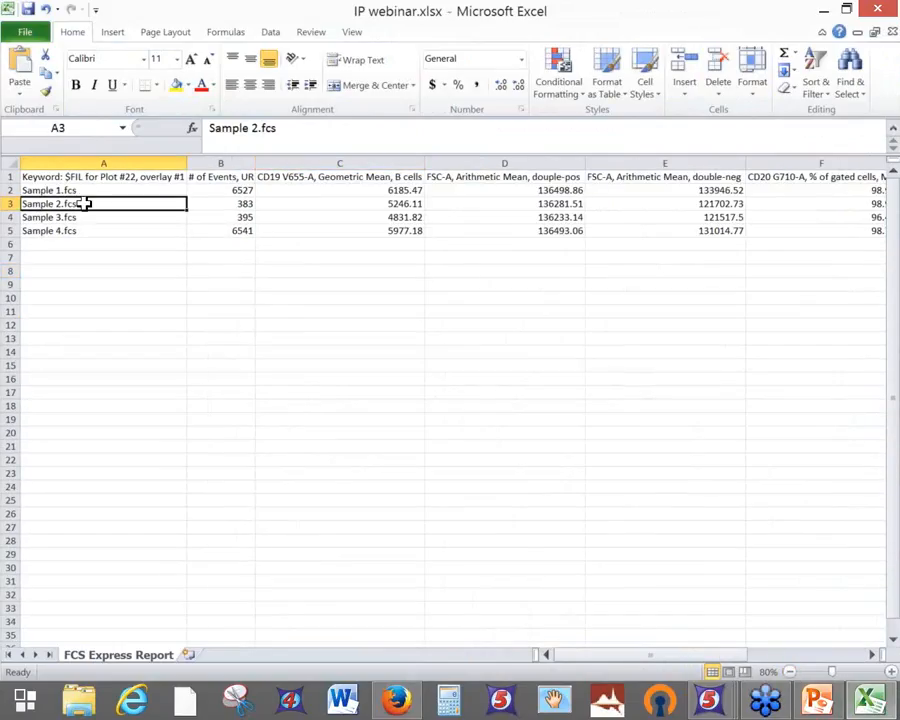
pyautogui.click(84, 217)
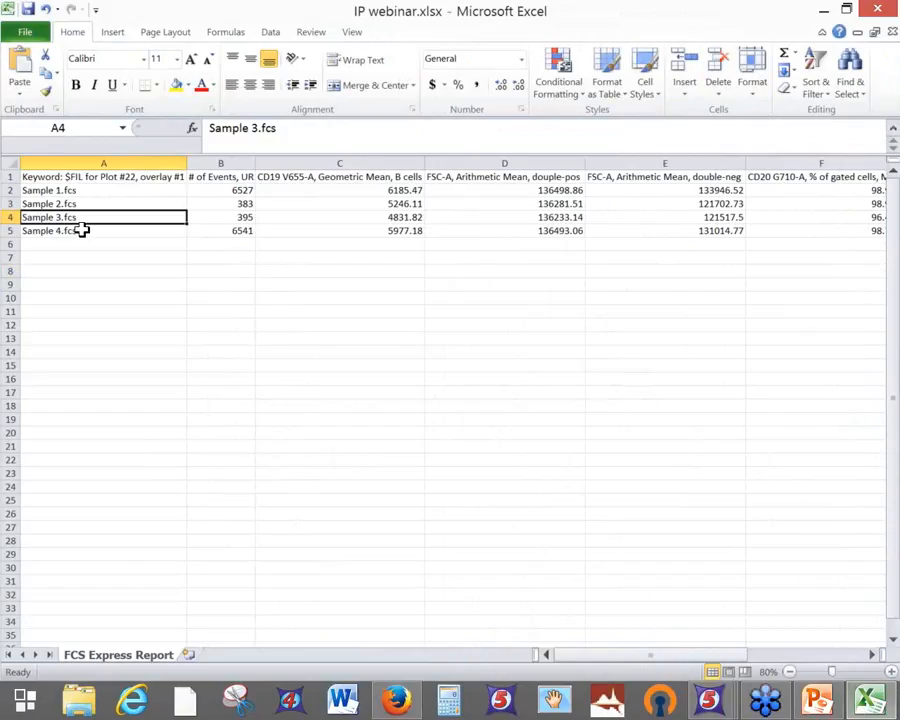
pyautogui.click(81, 230)
pyautogui.click(79, 190)
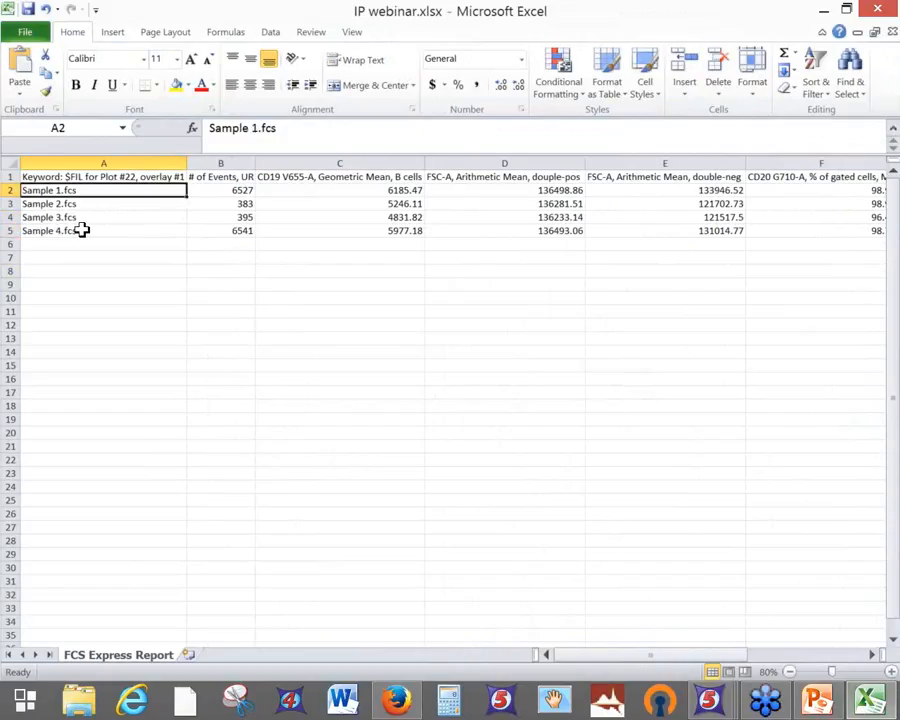
pyautogui.click(78, 205)
pyautogui.click(76, 216)
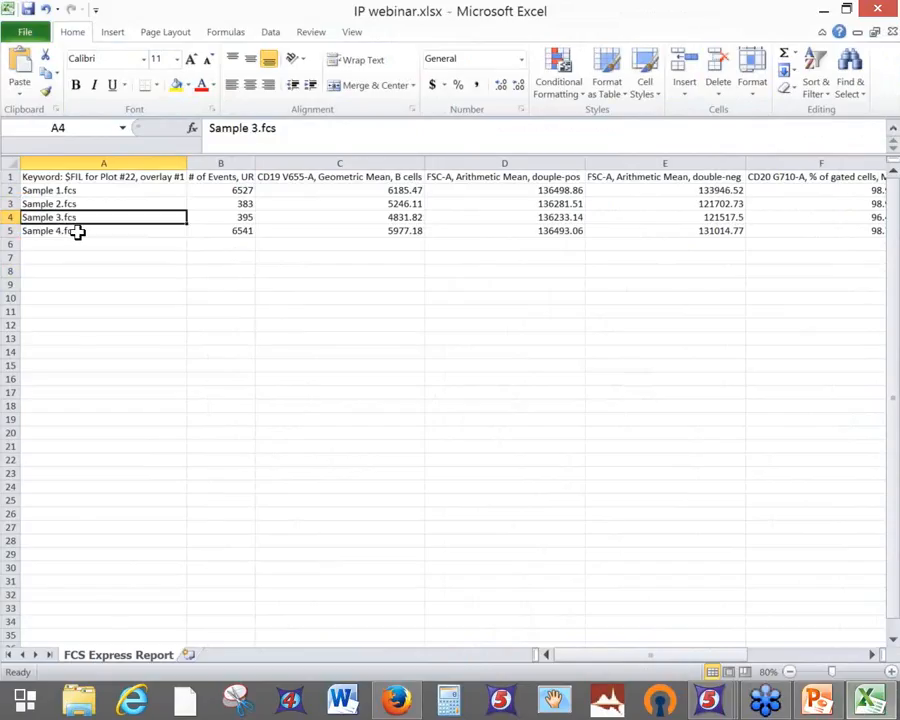
pyautogui.click(76, 230)
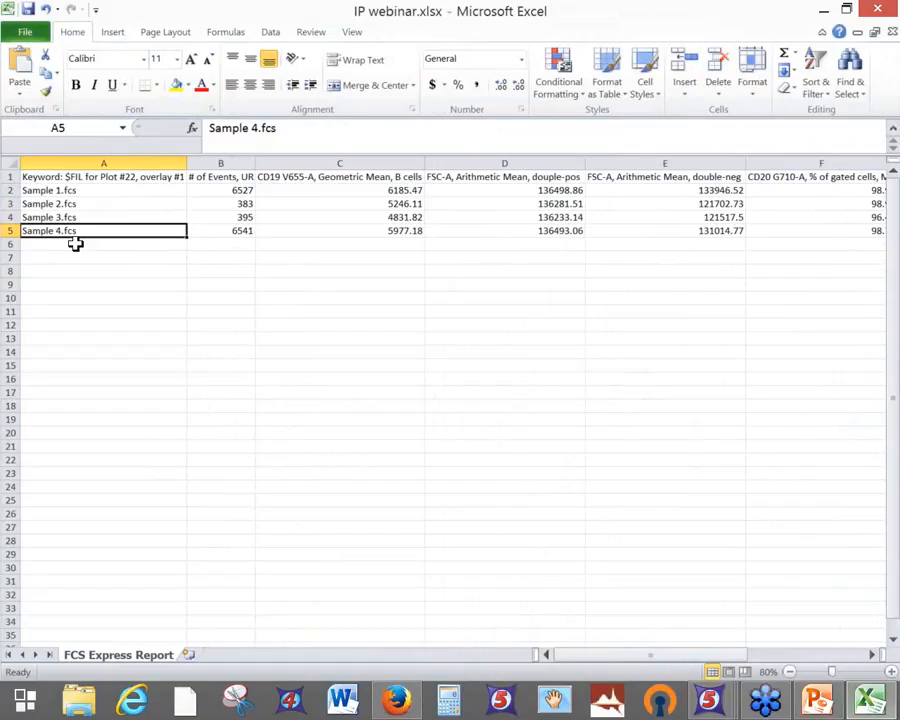
pyautogui.click(70, 191)
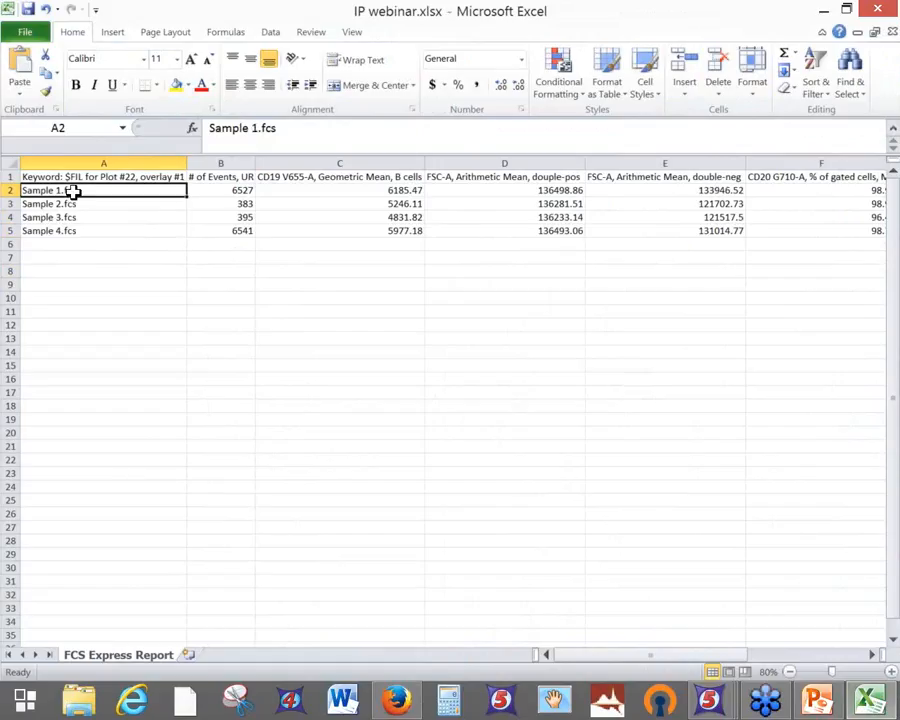
pyautogui.click(68, 203)
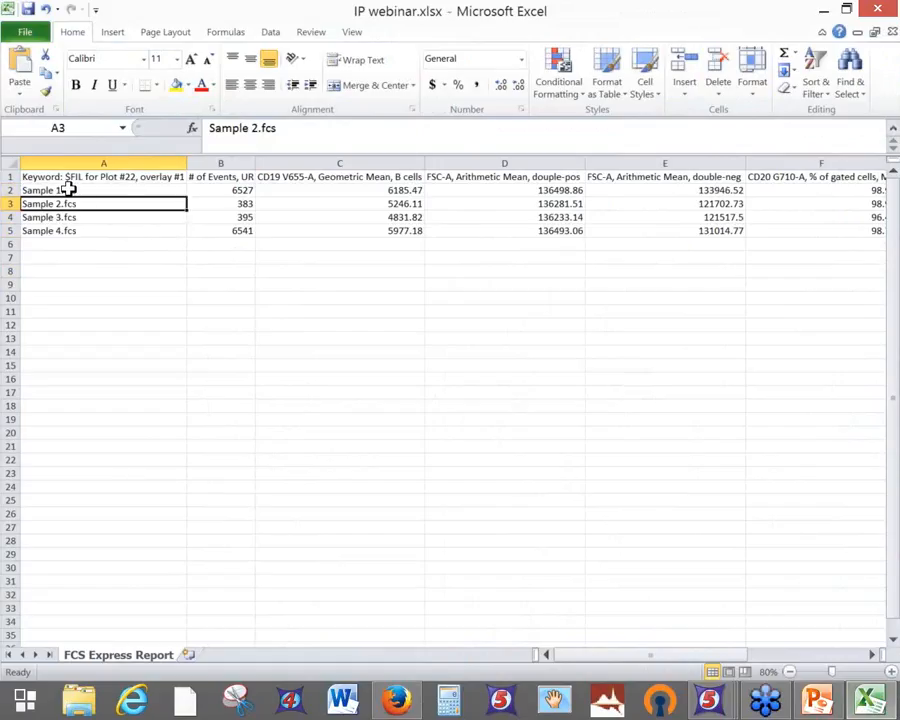
pyautogui.click(66, 189)
pyautogui.click(70, 204)
pyautogui.click(72, 217)
pyautogui.click(80, 231)
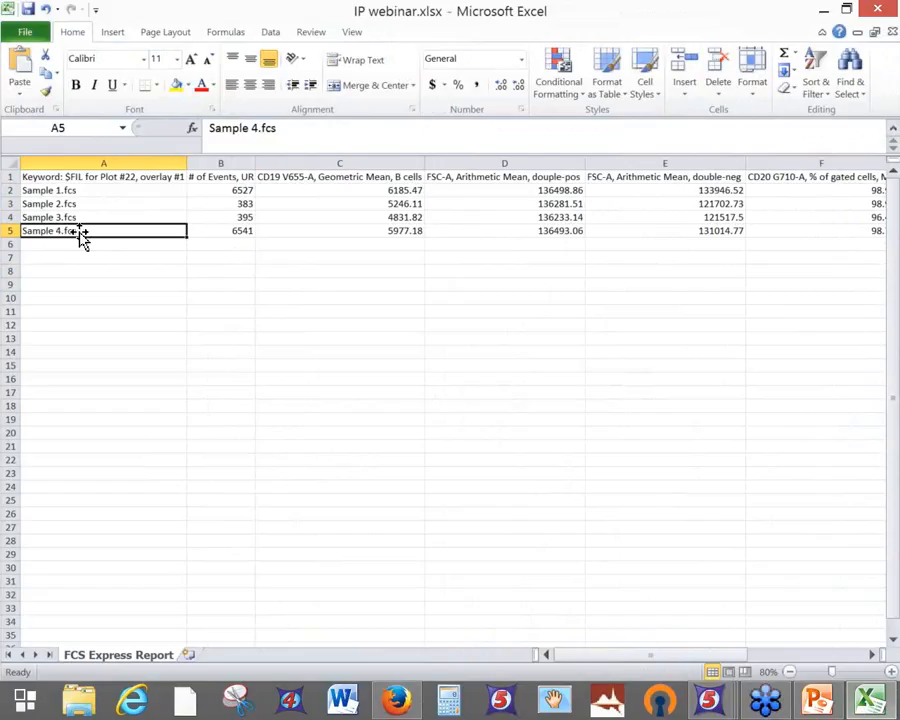
pyautogui.click(62, 190)
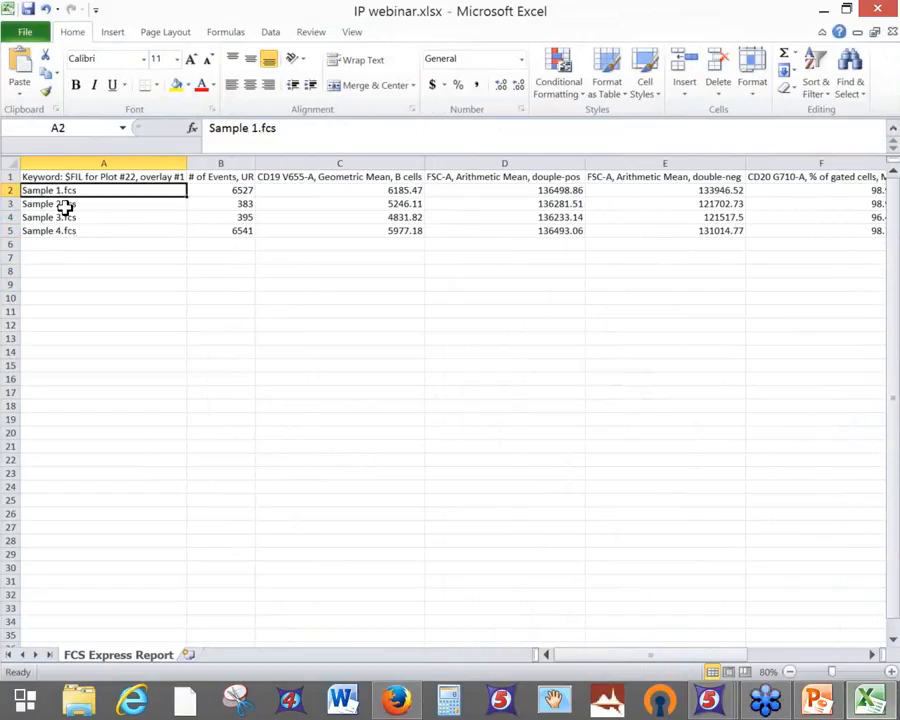
# Review the # of Events, CD19 mean, FSC-A mean and ratio columns, then close without saving
pyautogui.click(222, 162)
pyautogui.click(359, 155)
pyautogui.click(500, 161)
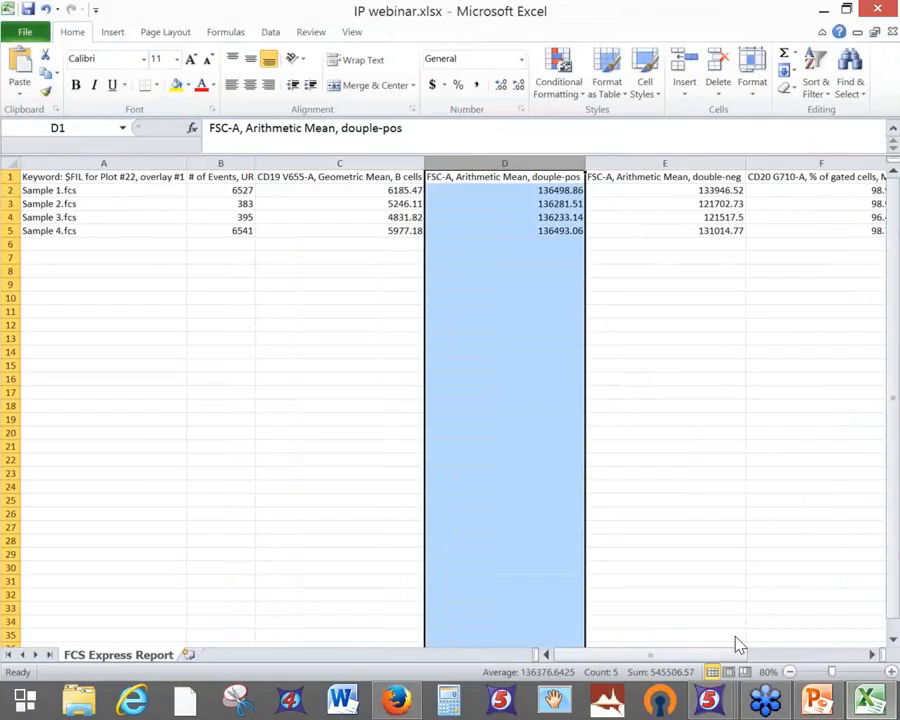
pyautogui.moveTo(755, 658); pyautogui.dragTo(868, 652)
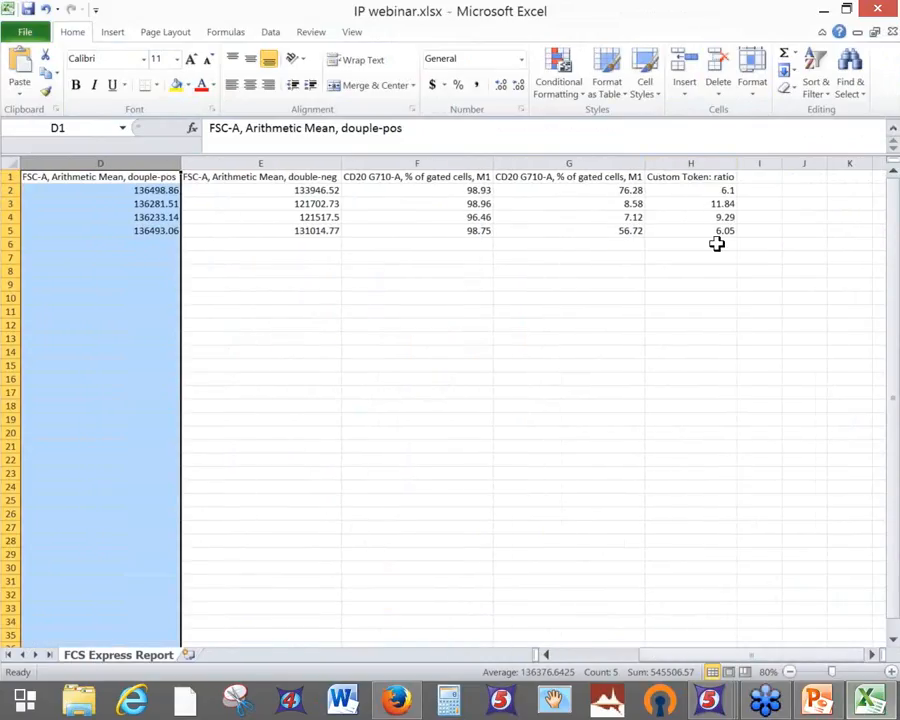
pyautogui.click(691, 165)
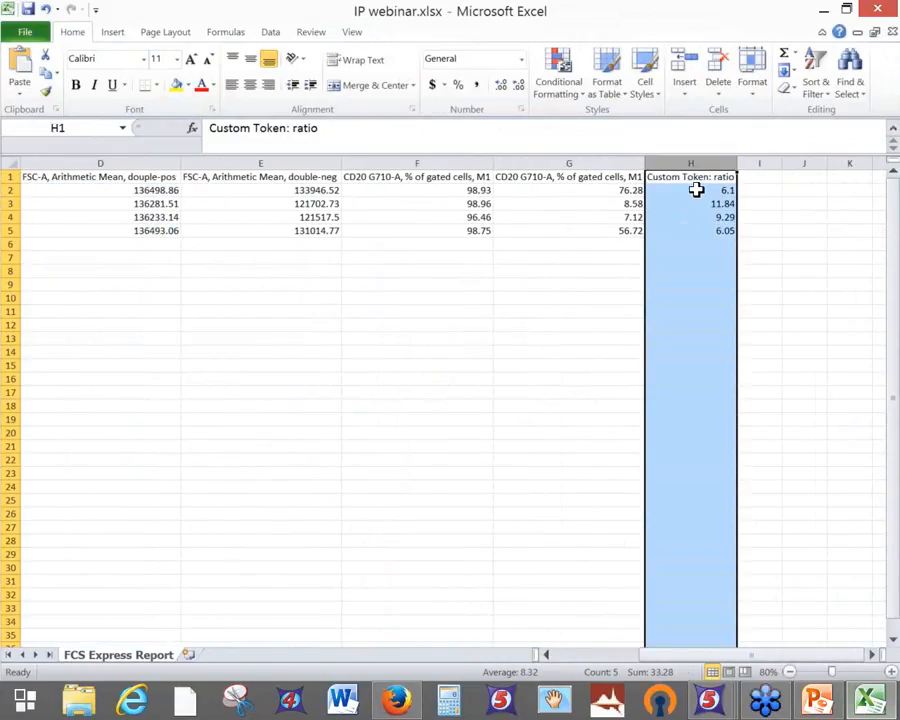
pyautogui.click(694, 191)
pyautogui.press('Down')
pyautogui.press('Down')
pyautogui.press('Down')
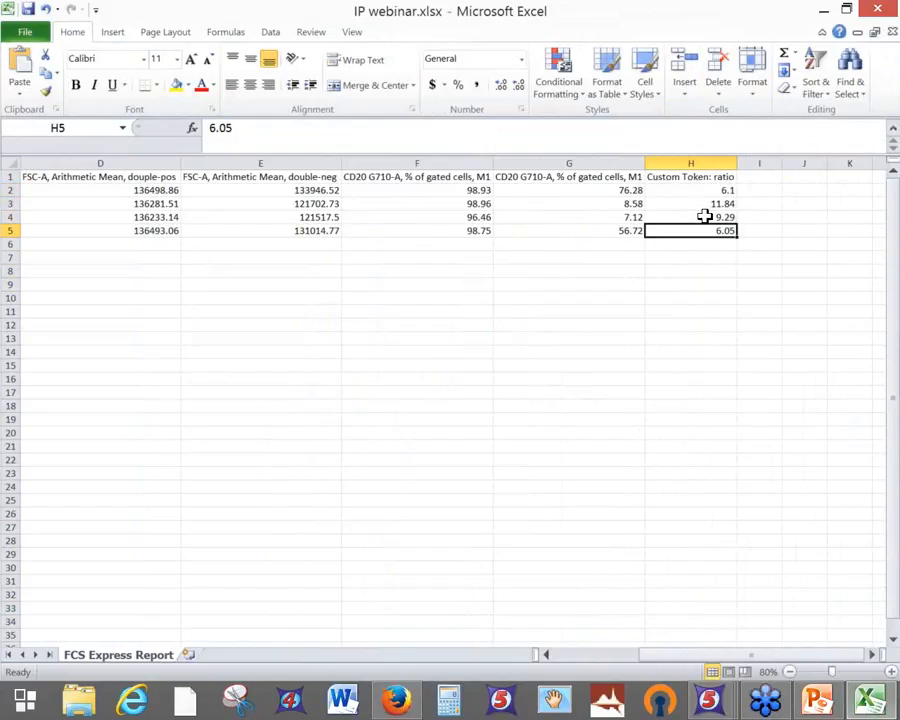
pyautogui.click(893, 32)
pyautogui.click(457, 371)
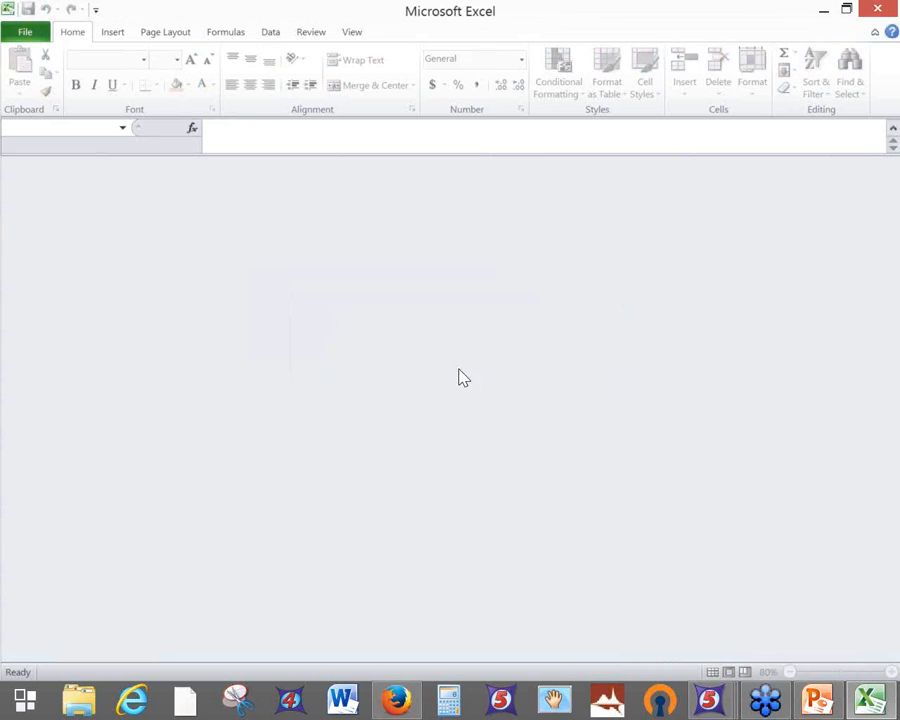
# Minimize Excel and bring IP webinar.pptx to the front, maximized
pyautogui.click(823, 10)
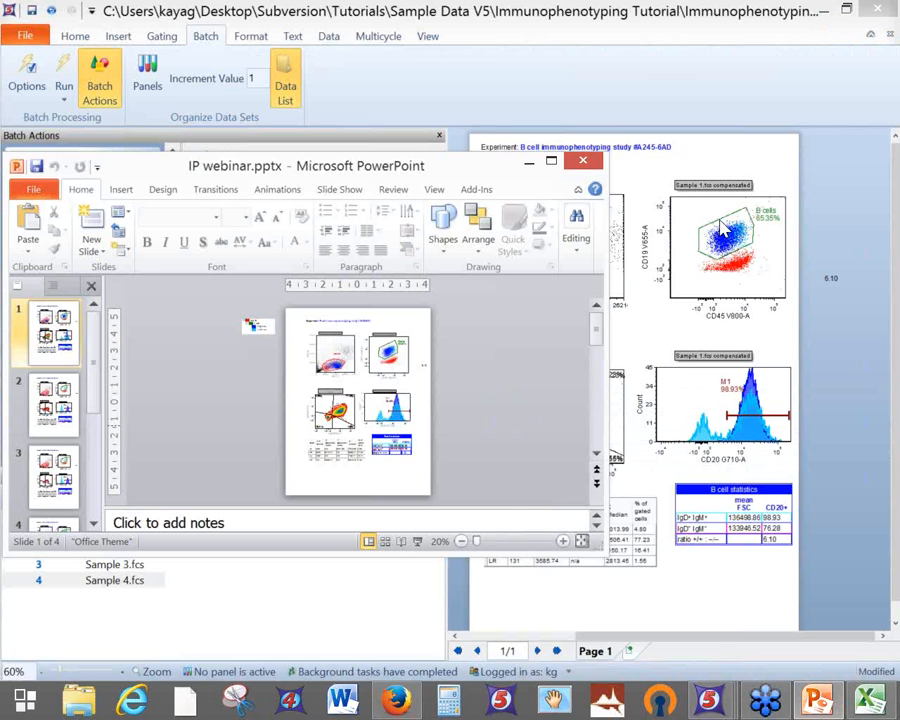
pyautogui.click(815, 700)
pyautogui.click(815, 700)
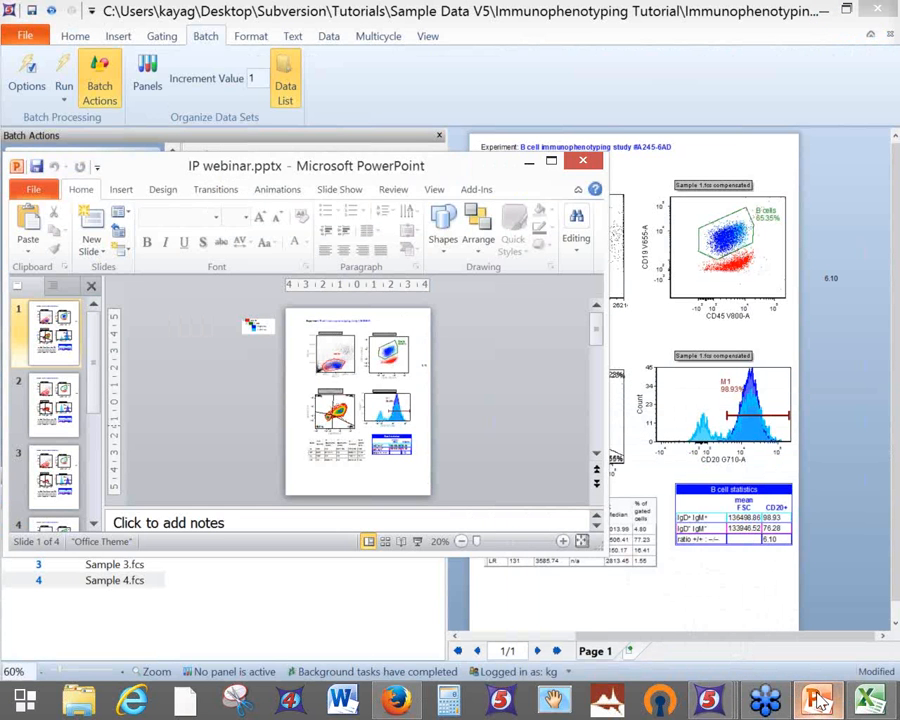
pyautogui.click(551, 162)
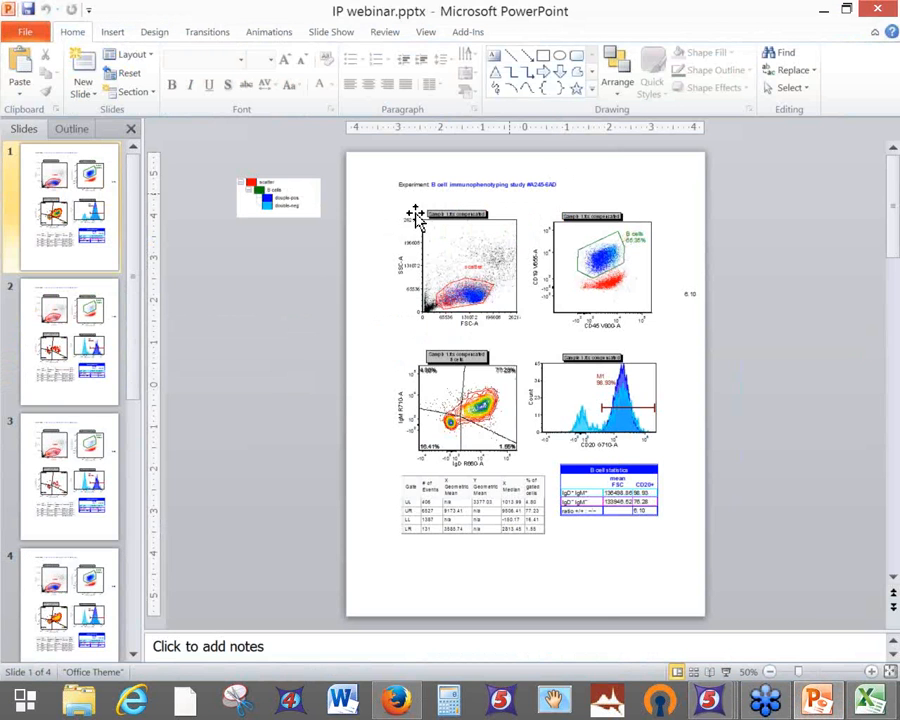
# Page through slides 2–4, return to slide 1, and zoom in to 70%
pyautogui.click(75, 312)
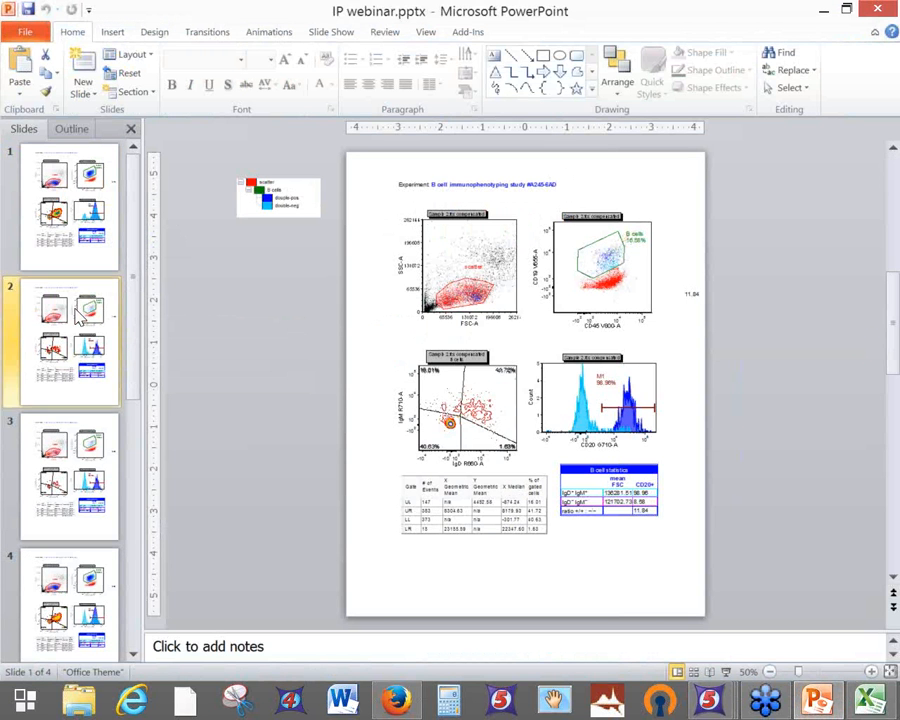
pyautogui.click(58, 490)
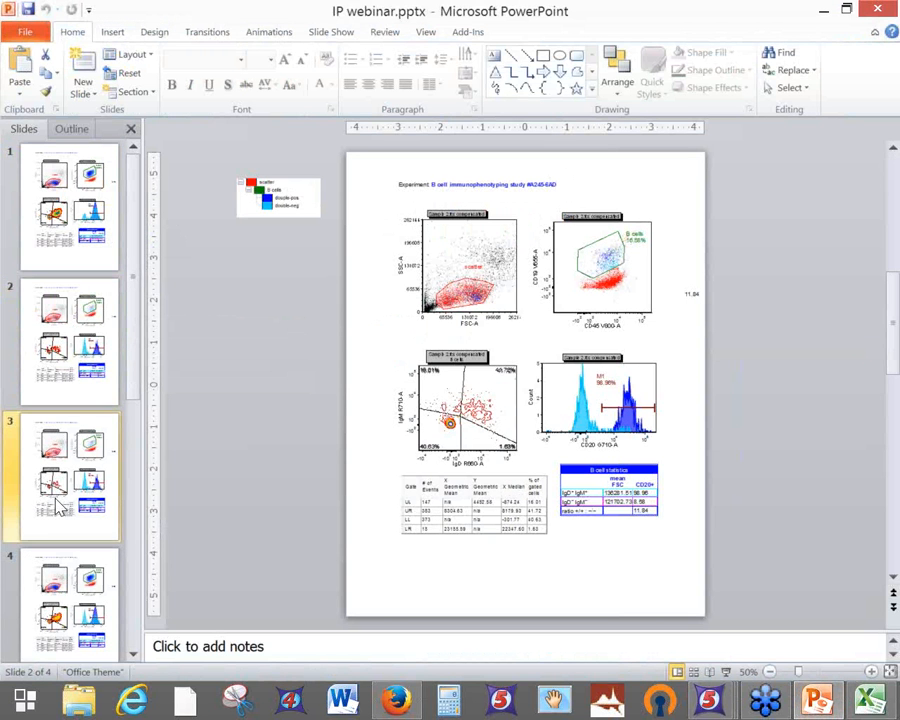
pyautogui.click(58, 580)
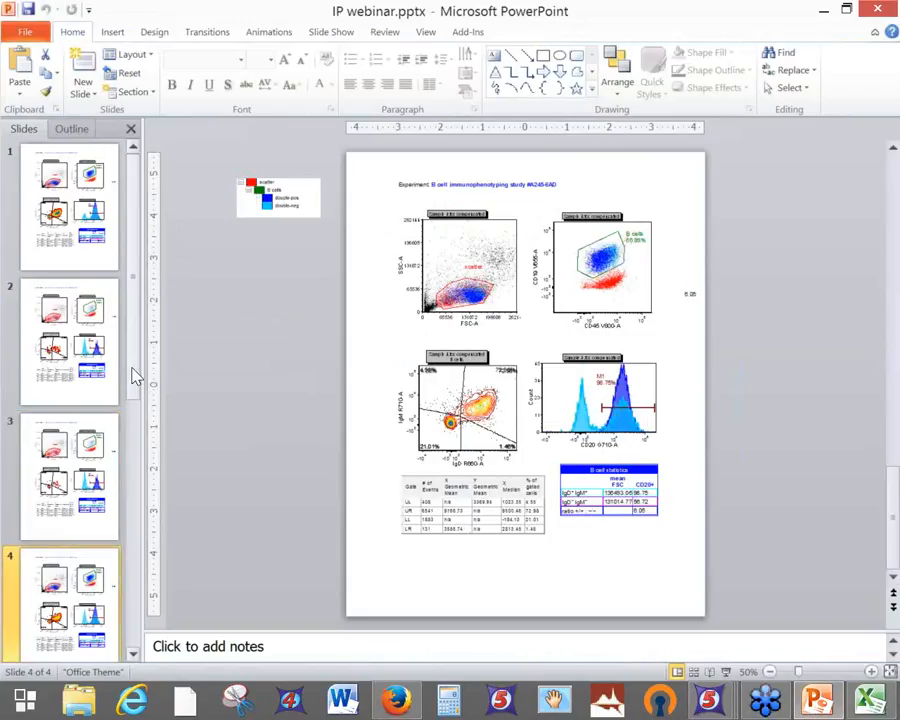
pyautogui.click(131, 530)
pyautogui.click(131, 228)
pyautogui.click(98, 230)
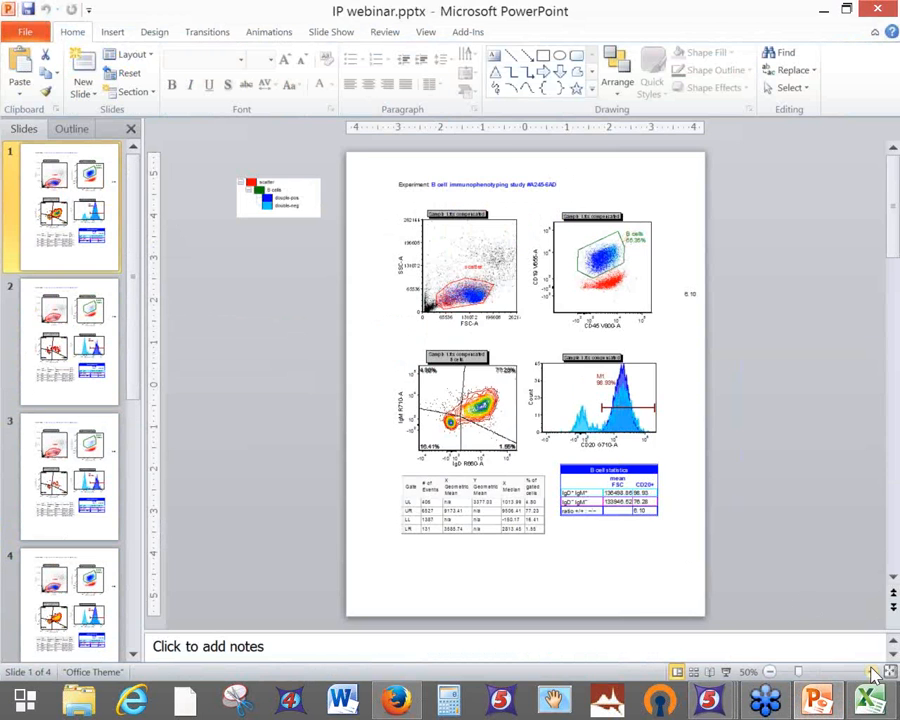
pyautogui.click(871, 671)
pyautogui.click(871, 671)
pyautogui.scroll(3, 806, 594)
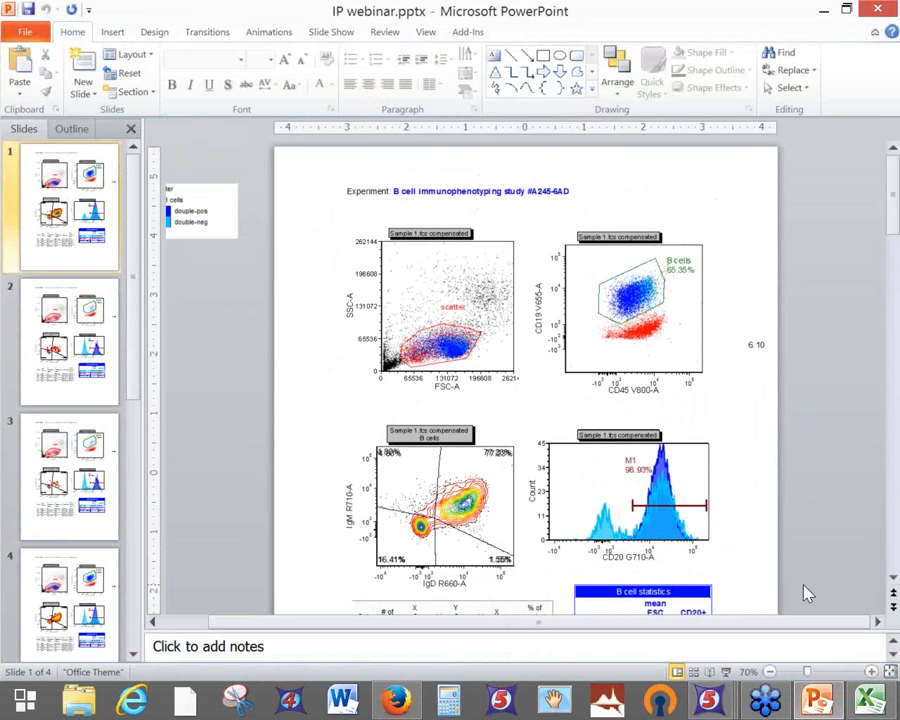
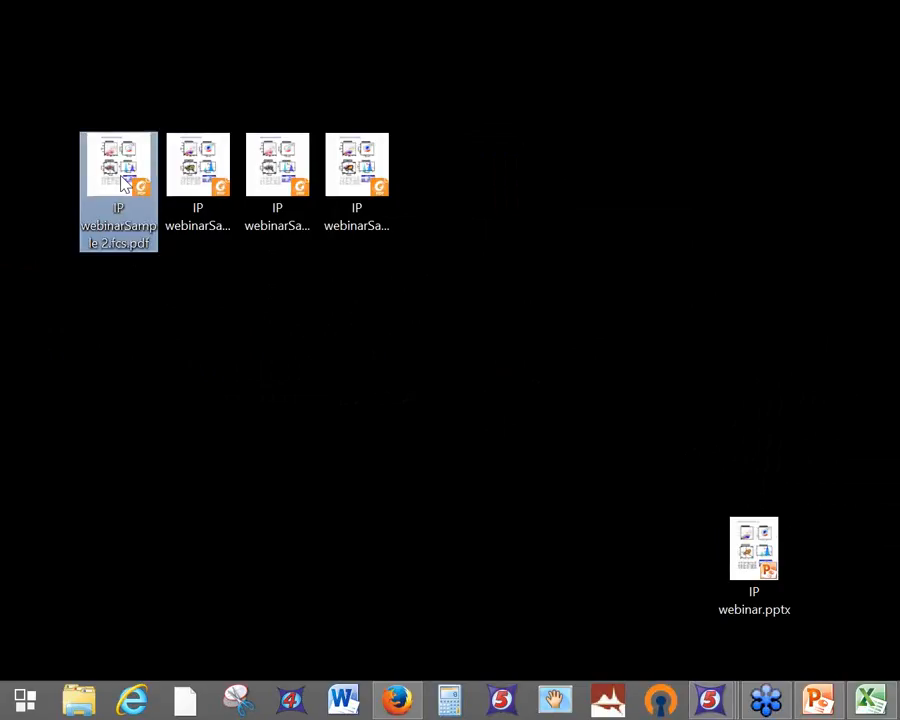
pyautogui.click(271, 174)
pyautogui.click(382, 168)
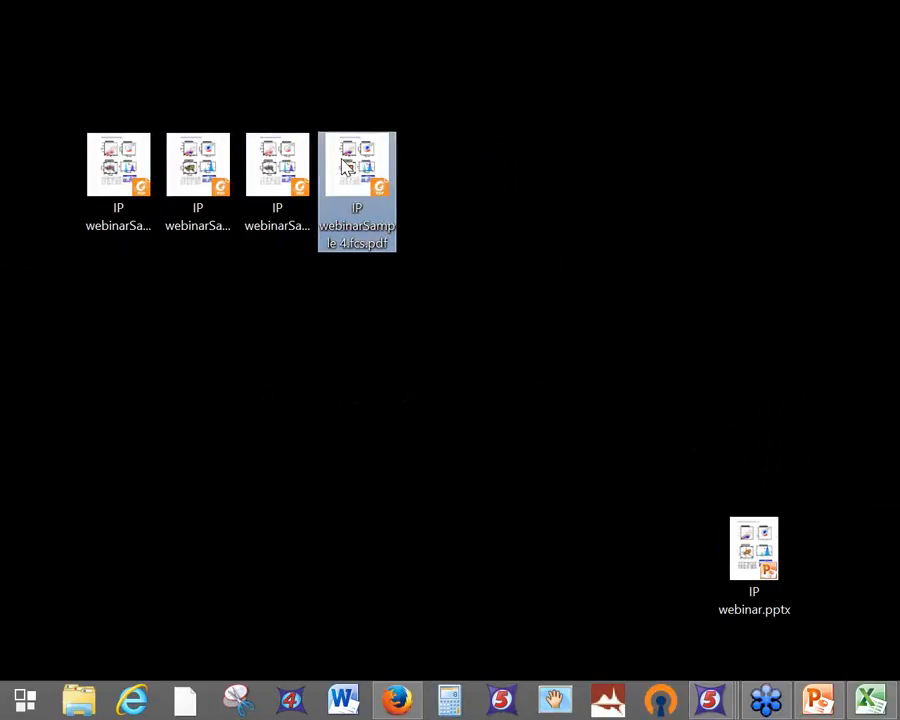
pyautogui.doubleClick(345, 165)
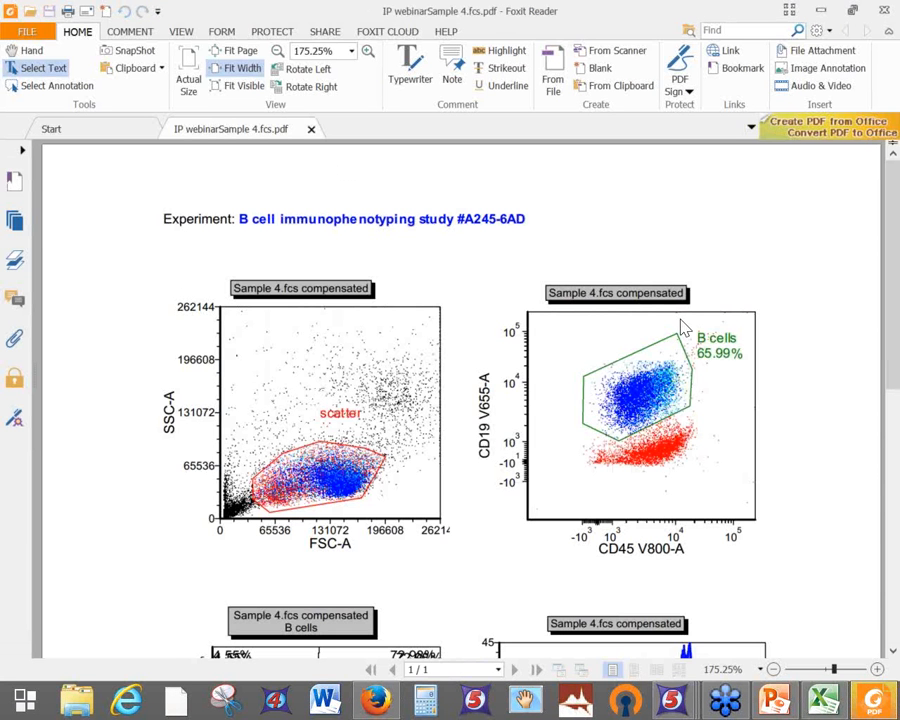
pyautogui.scroll(-3, 806, 297)
pyautogui.scroll(-5, 809, 297)
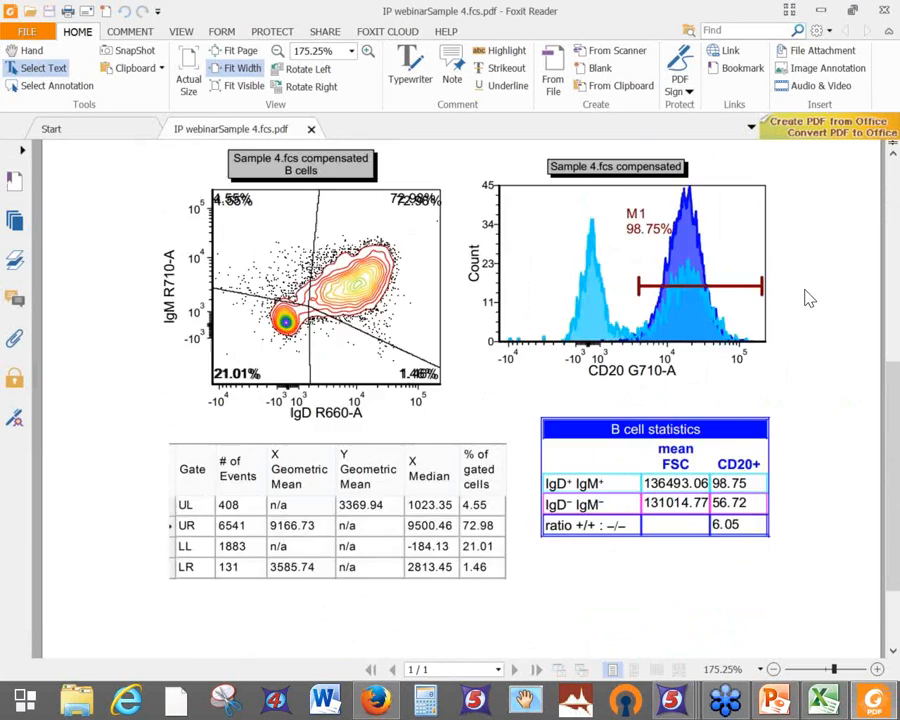
pyautogui.scroll(-2, 809, 297)
pyautogui.scroll(3, 809, 297)
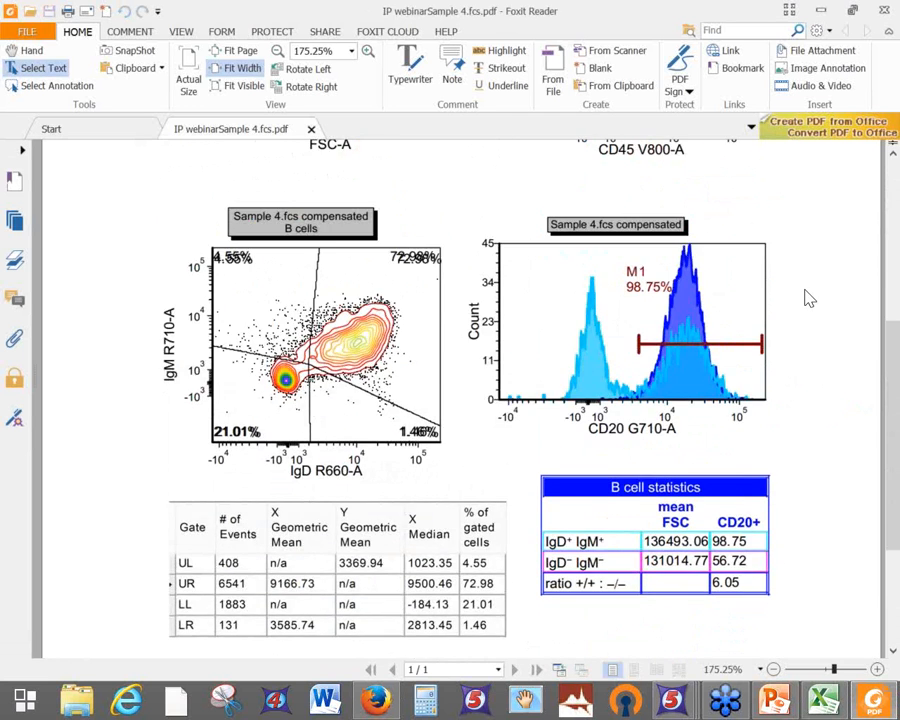
pyautogui.scroll(3, 809, 297)
pyautogui.scroll(4, 809, 297)
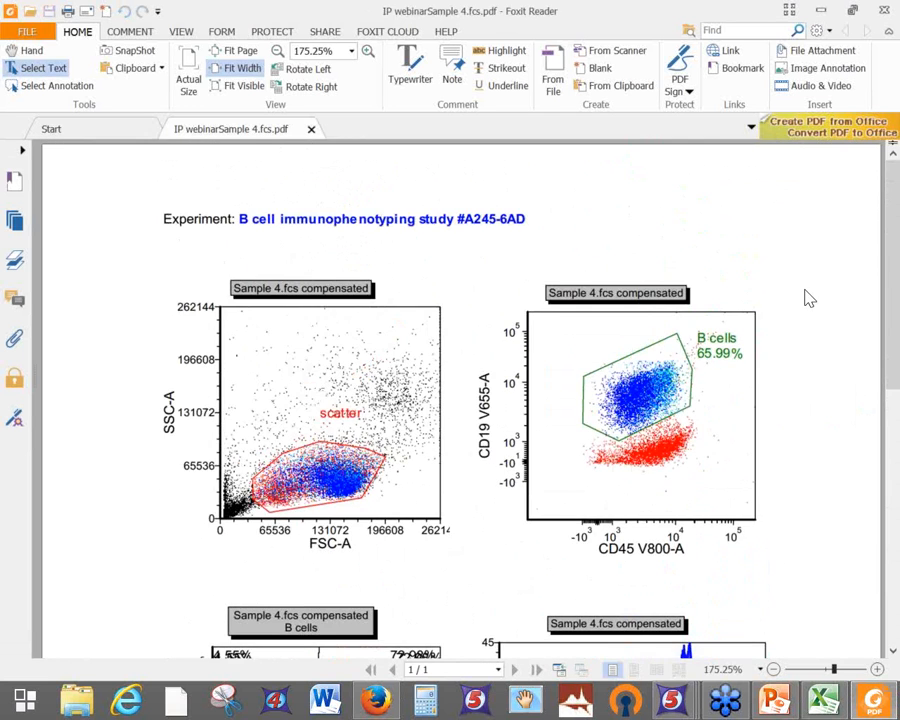
pyautogui.scroll(-8, 809, 297)
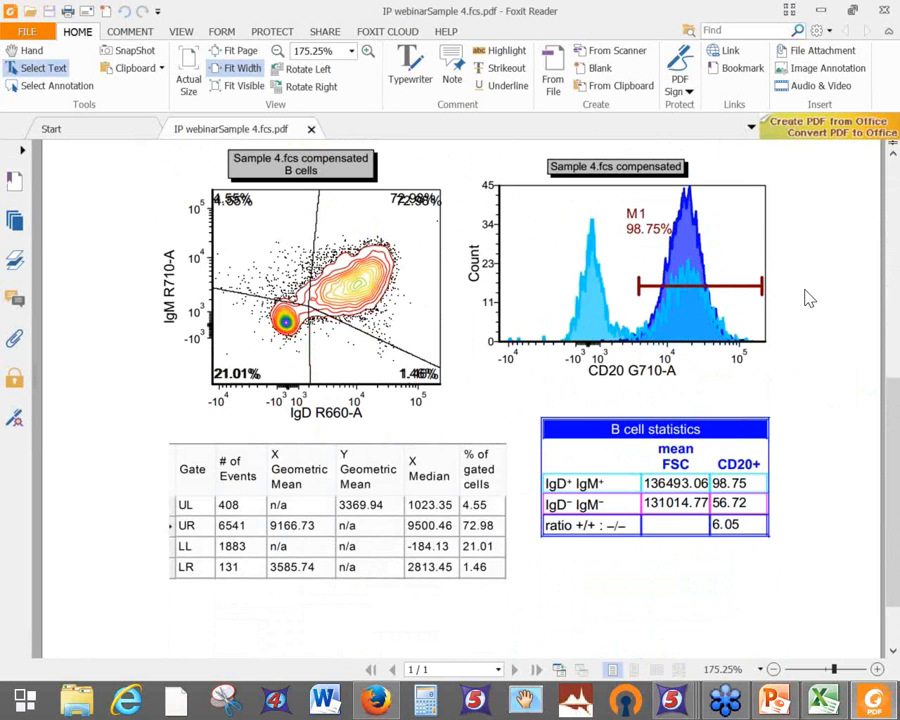
pyautogui.scroll(-2, 809, 297)
pyautogui.scroll(3, 809, 297)
pyautogui.scroll(7, 809, 297)
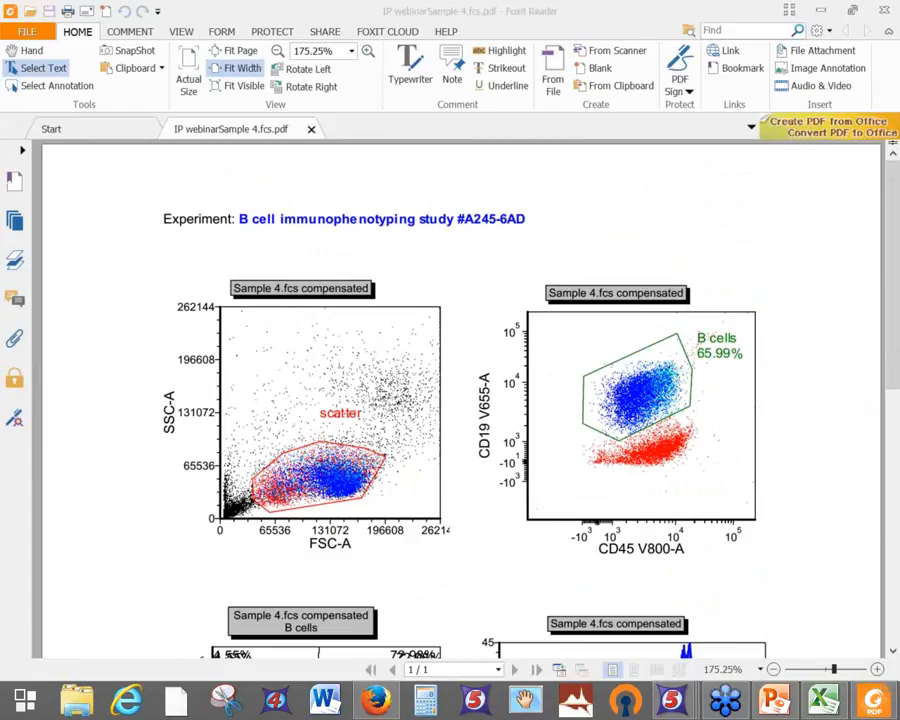
pyautogui.click(881, 16)
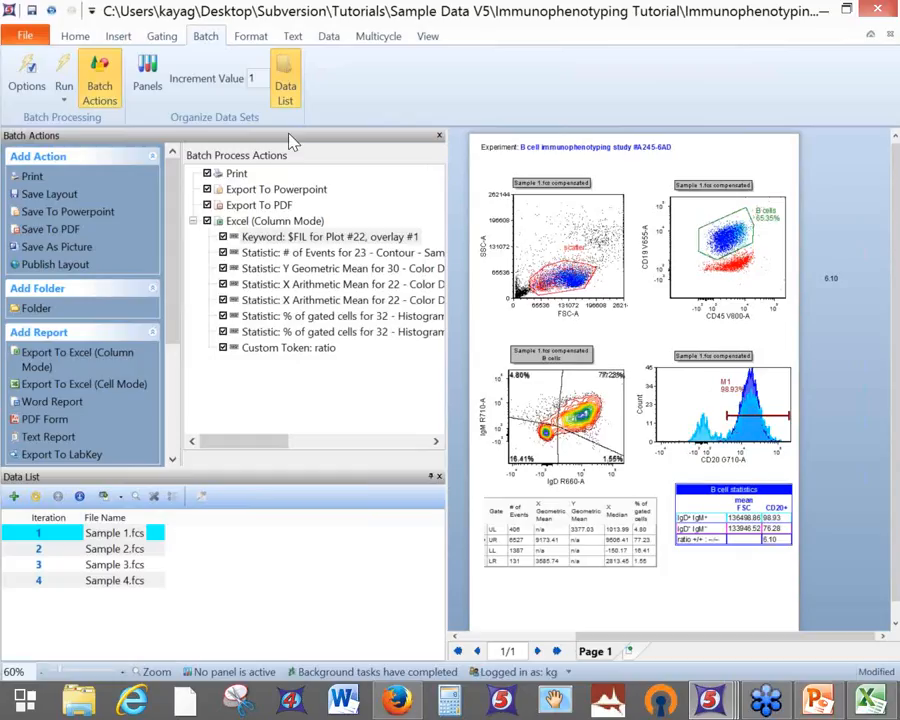
# Step the layout forward through Sample 2–4.fcs, then back to Sample 1.fcs
pyautogui.click(332, 38)
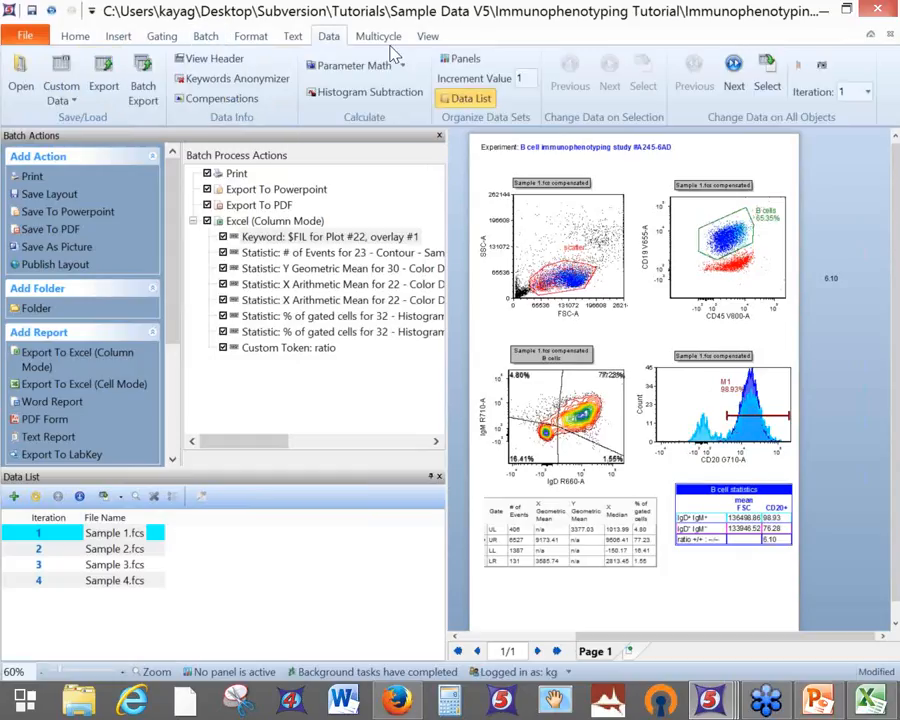
pyautogui.click(734, 86)
pyautogui.click(734, 86)
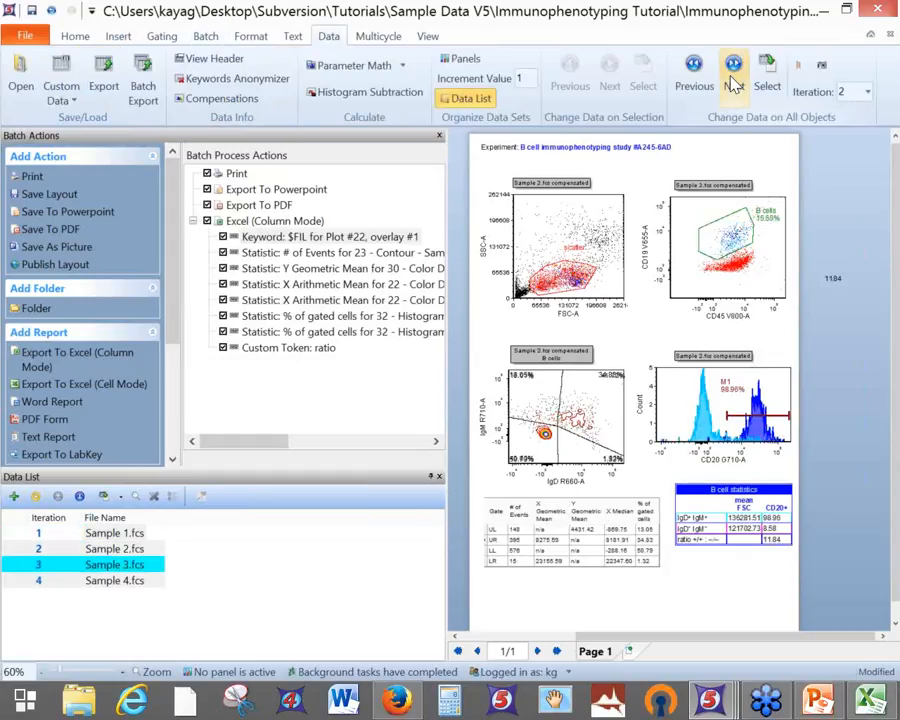
pyautogui.click(734, 70)
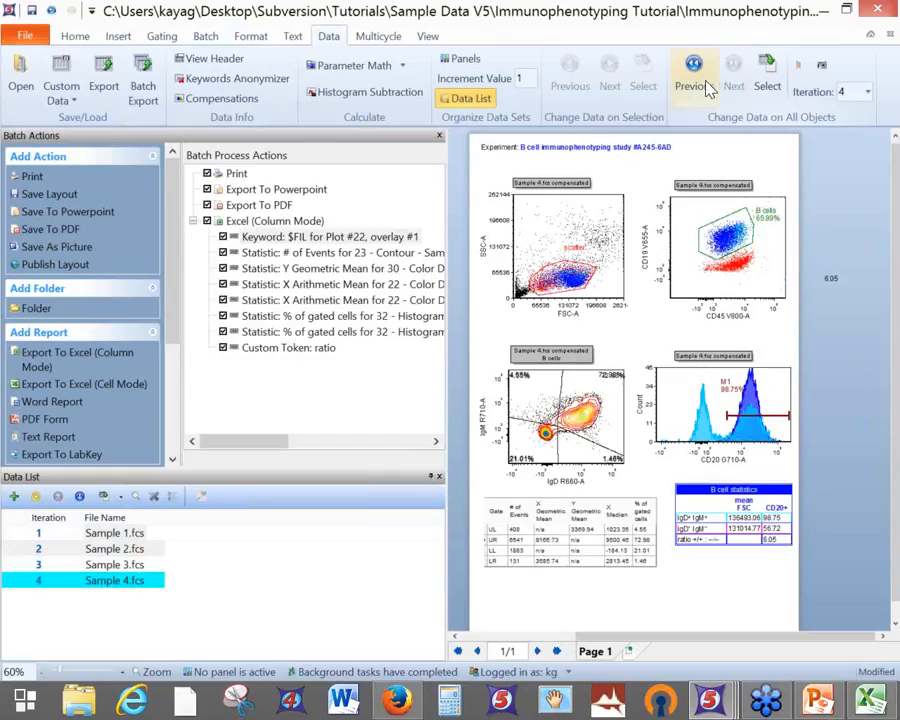
pyautogui.click(704, 86)
pyautogui.click(704, 86)
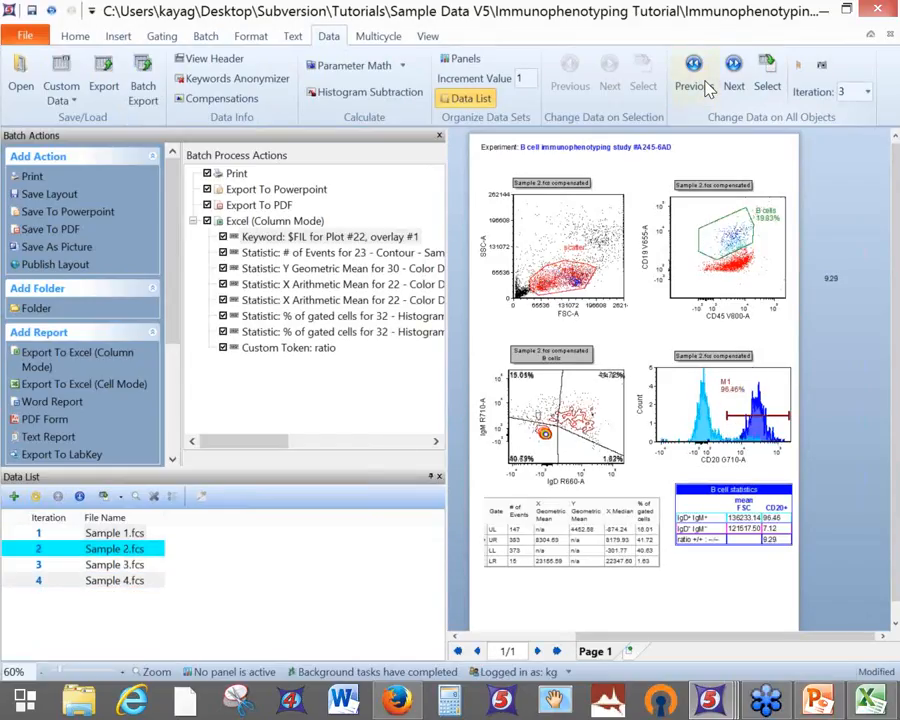
pyautogui.click(732, 84)
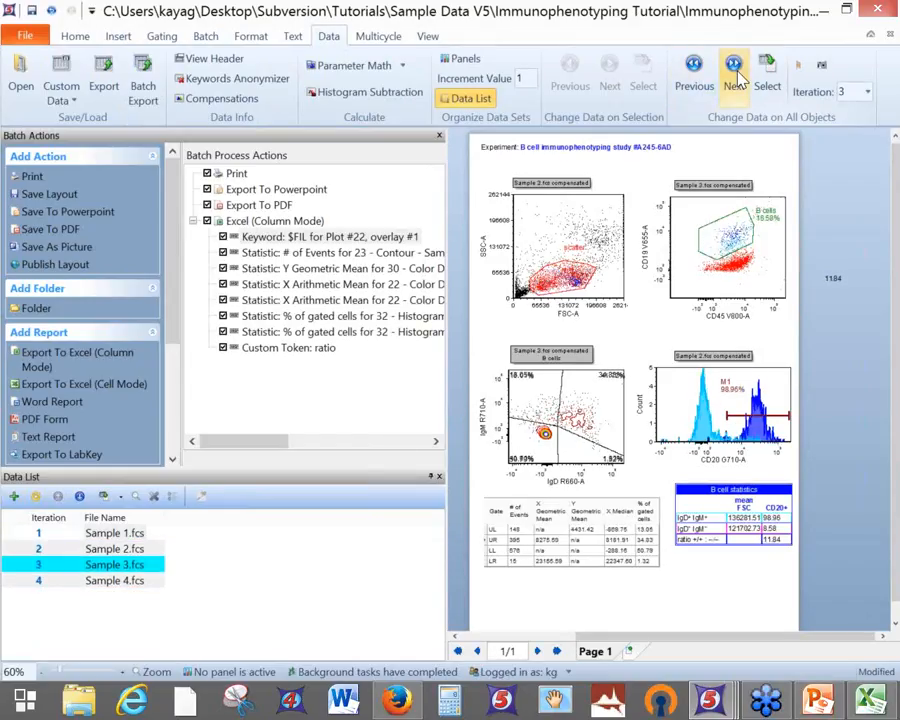
pyautogui.click(690, 78)
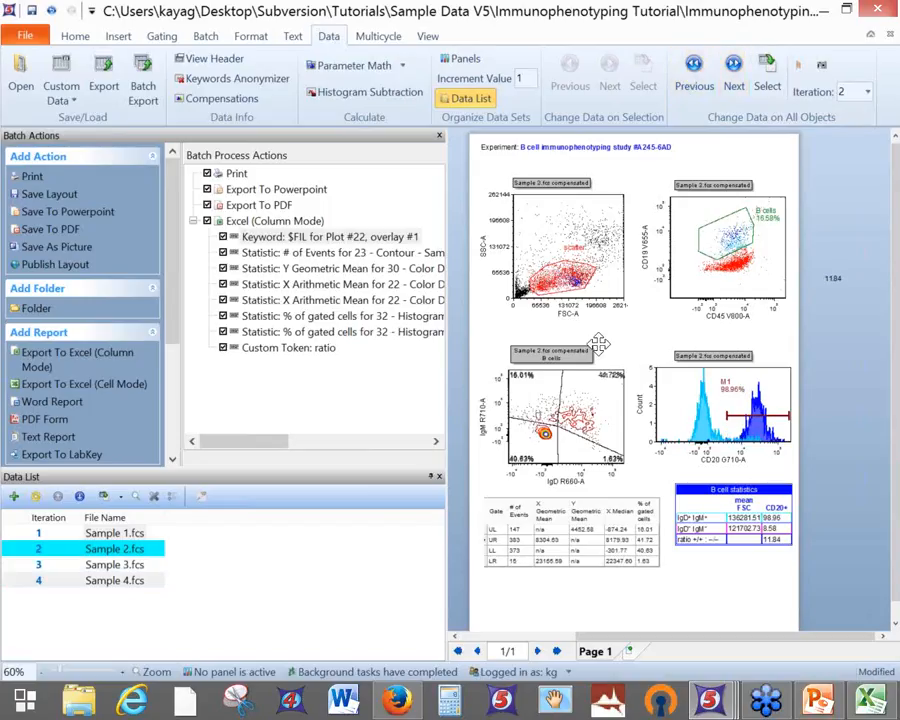
pyautogui.click(695, 86)
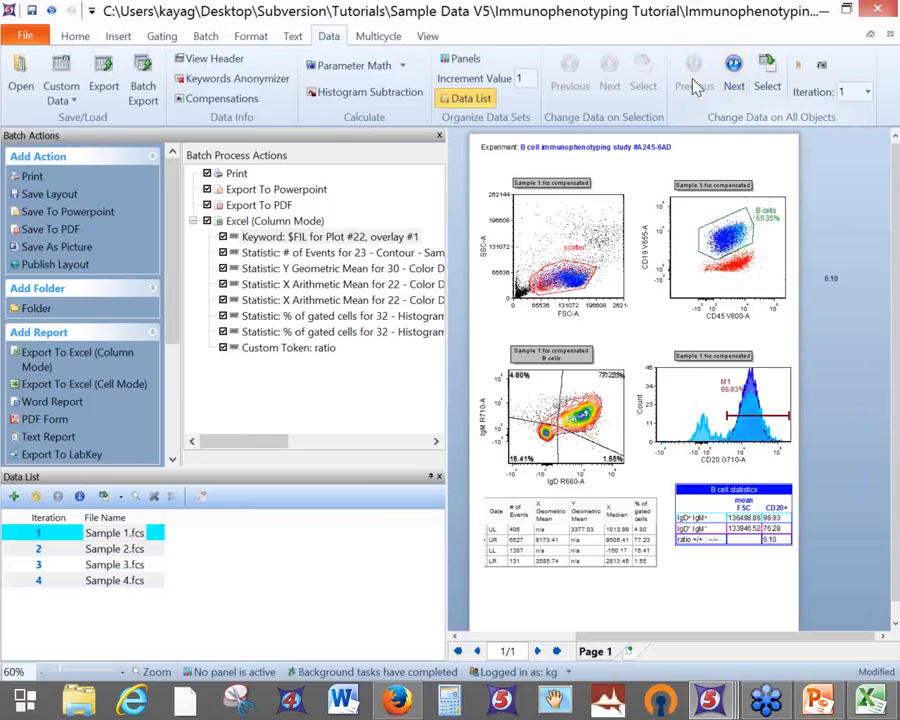
# With the IgM vs IgD contour plot selected, advance all plots to Sample 2.fcs and back to Sample 1
pyautogui.click(421, 256)
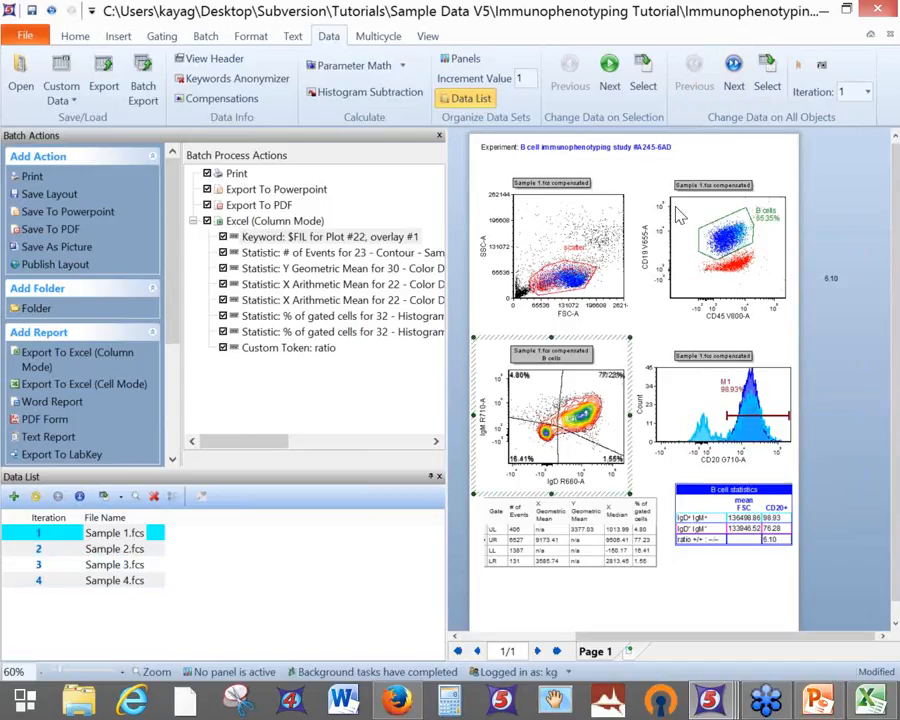
pyautogui.click(733, 87)
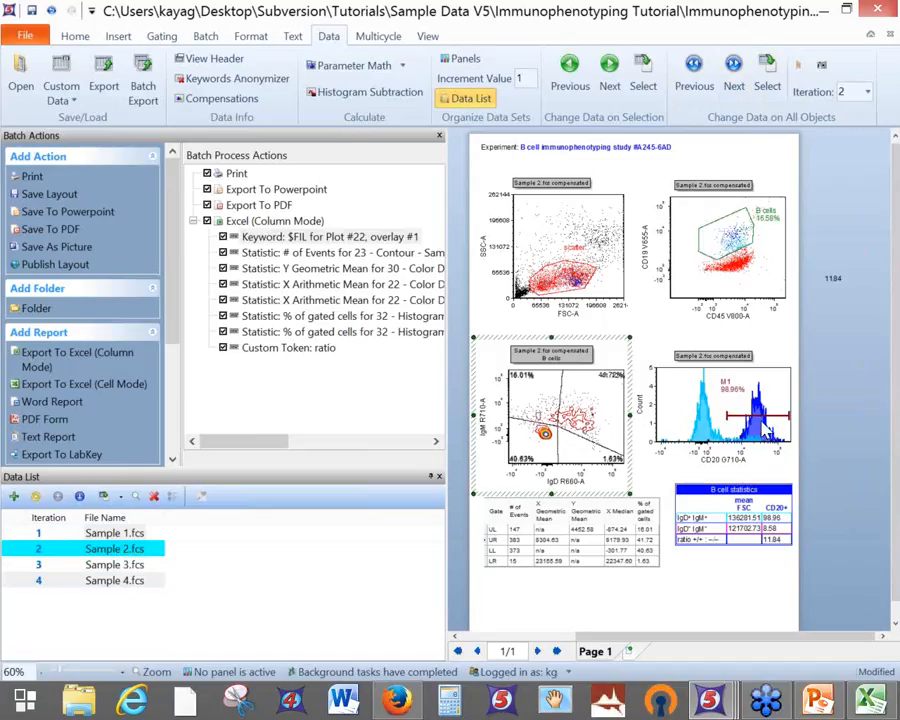
pyautogui.click(687, 90)
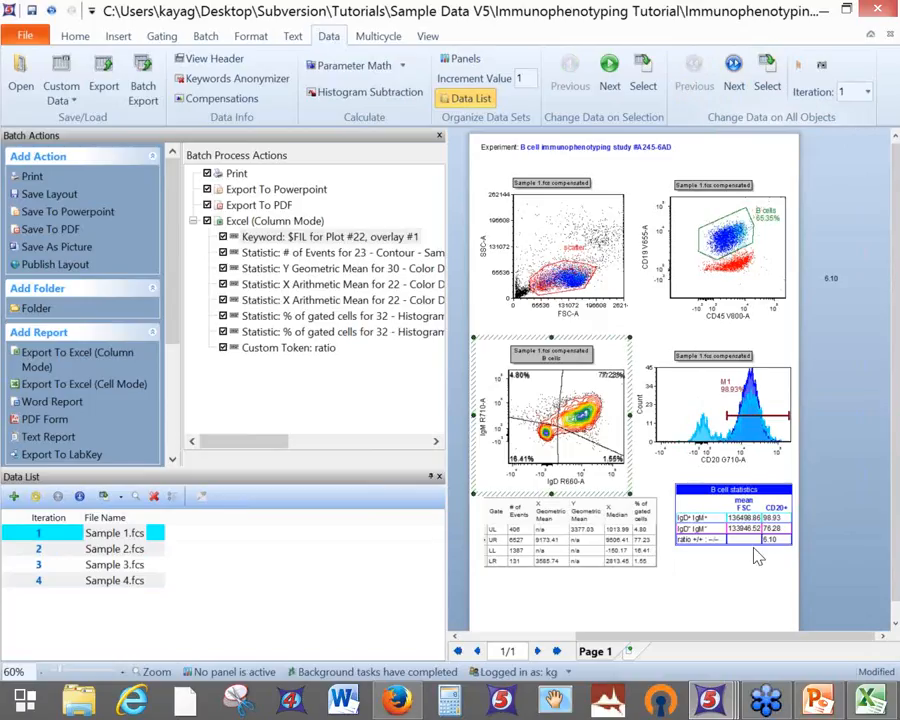
# Close PowerPoint without saving, close Excel, and uncheck the Print batch action
pyautogui.rightClick(818, 700)
pyautogui.click(768, 650)
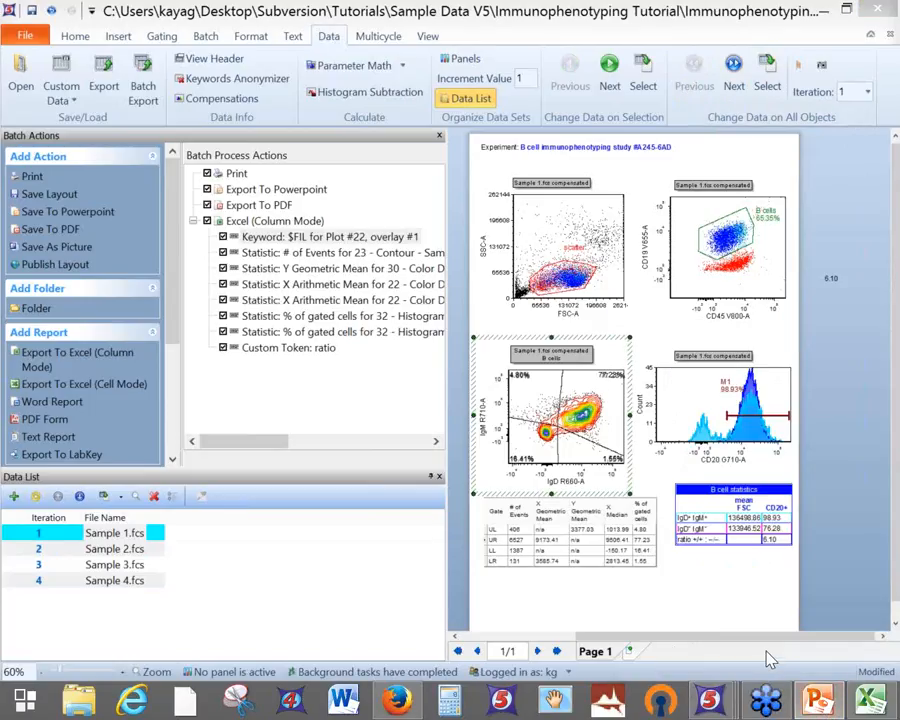
pyautogui.click(454, 368)
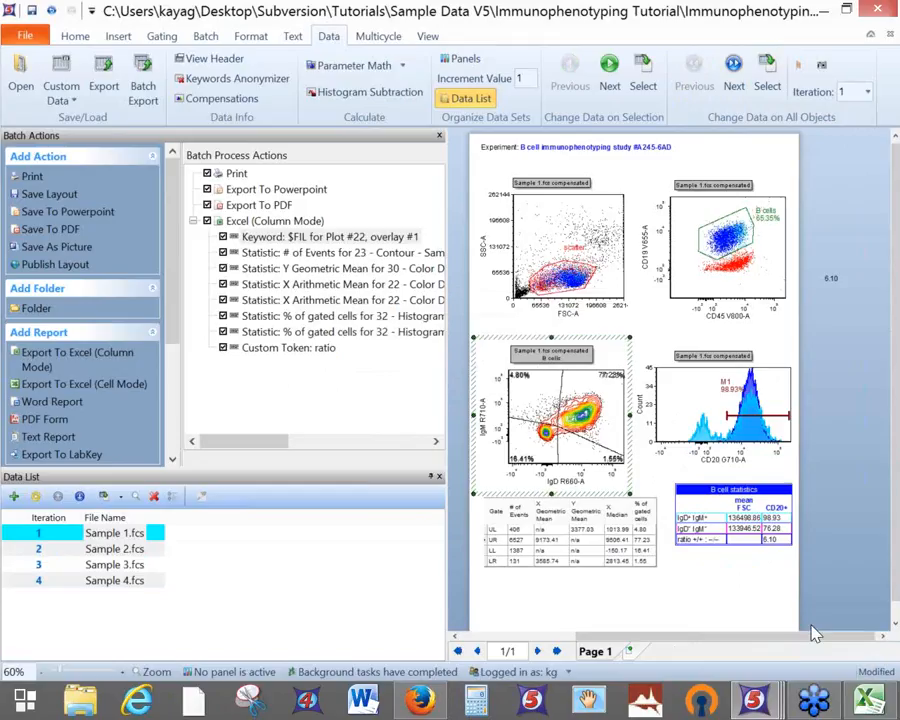
pyautogui.rightClick(868, 700)
pyautogui.click(842, 650)
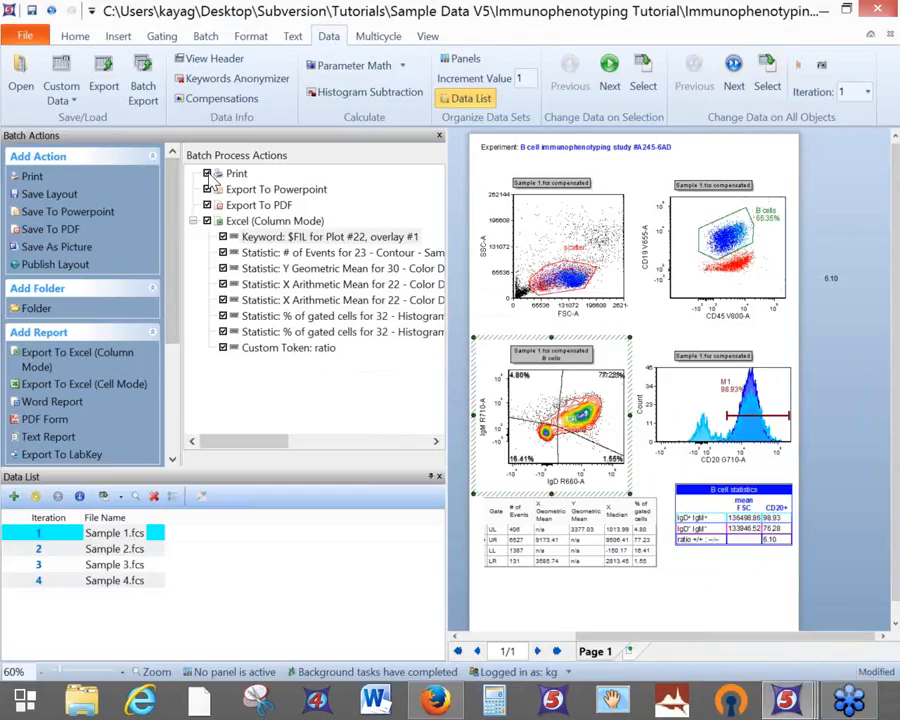
pyautogui.click(330, 237)
pyautogui.click(206, 40)
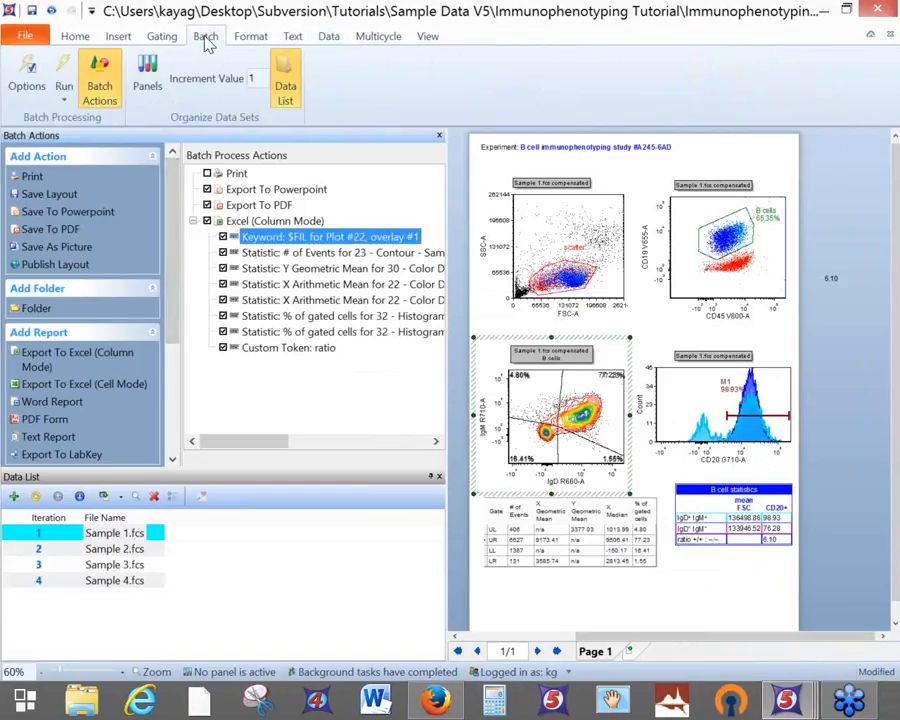
# Turn on 'Unconditionally pause between iterations' in the batch processing options
pyautogui.click(38, 78)
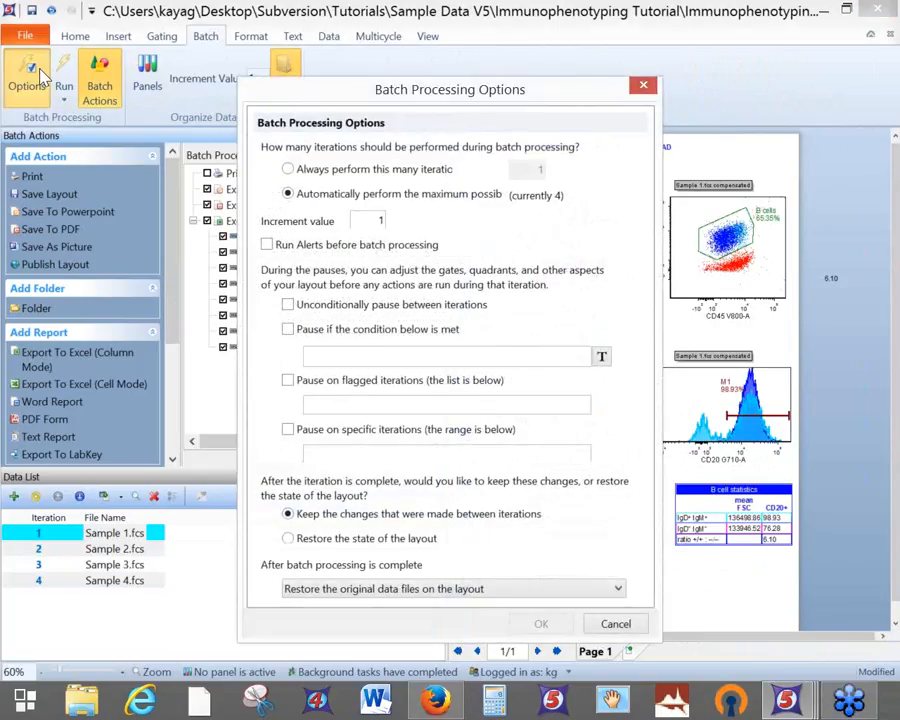
pyautogui.click(287, 306)
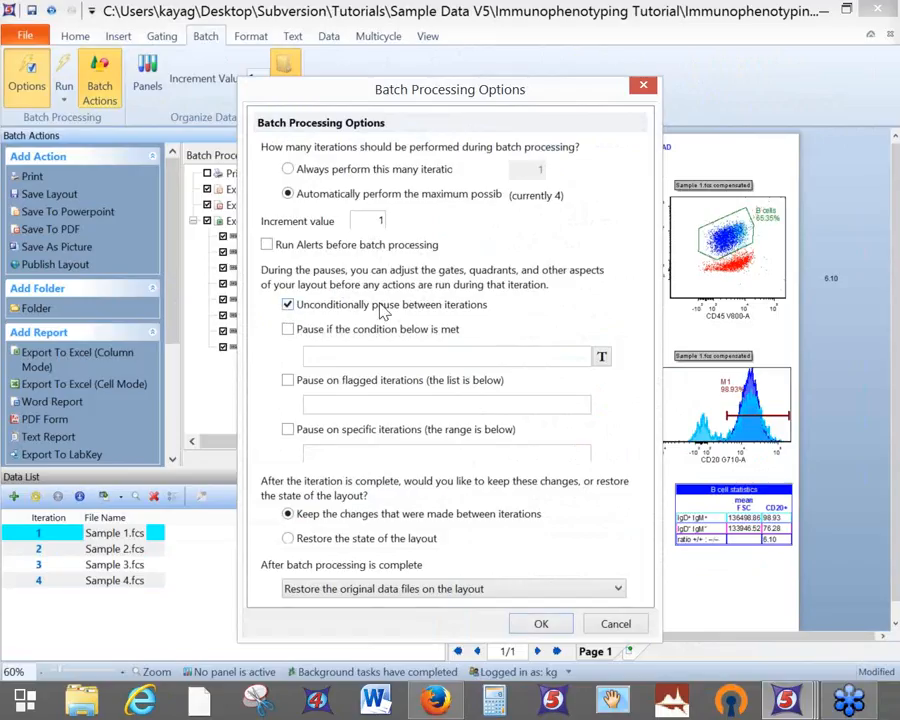
pyautogui.click(545, 624)
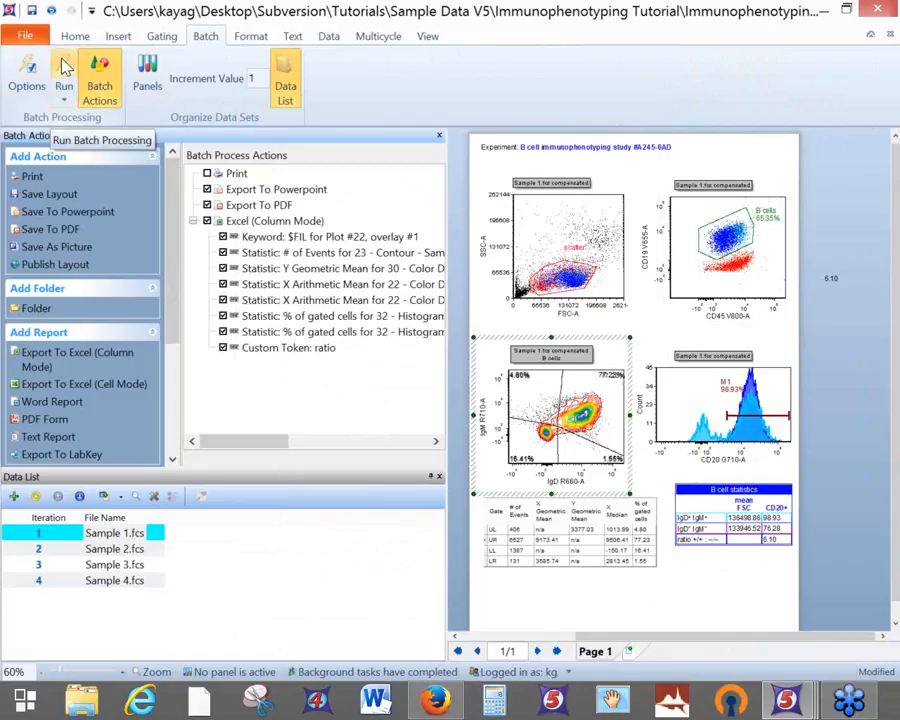
# Start the batch run and reshape the B cells gate on the CD19 vs CD45 plot
pyautogui.click(64, 68)
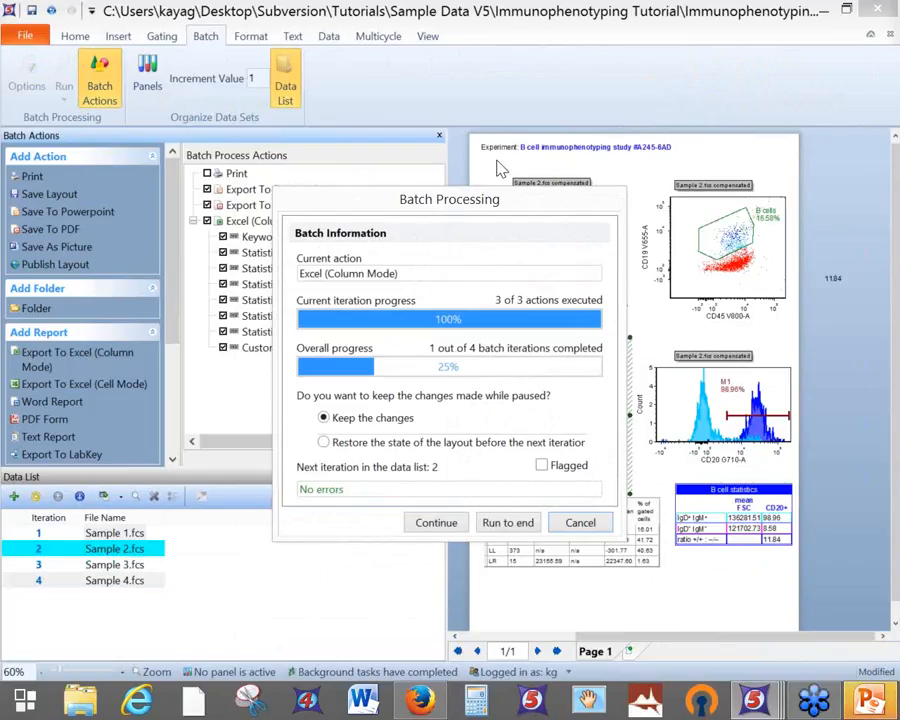
pyautogui.moveTo(514, 206); pyautogui.dragTo(307, 212)
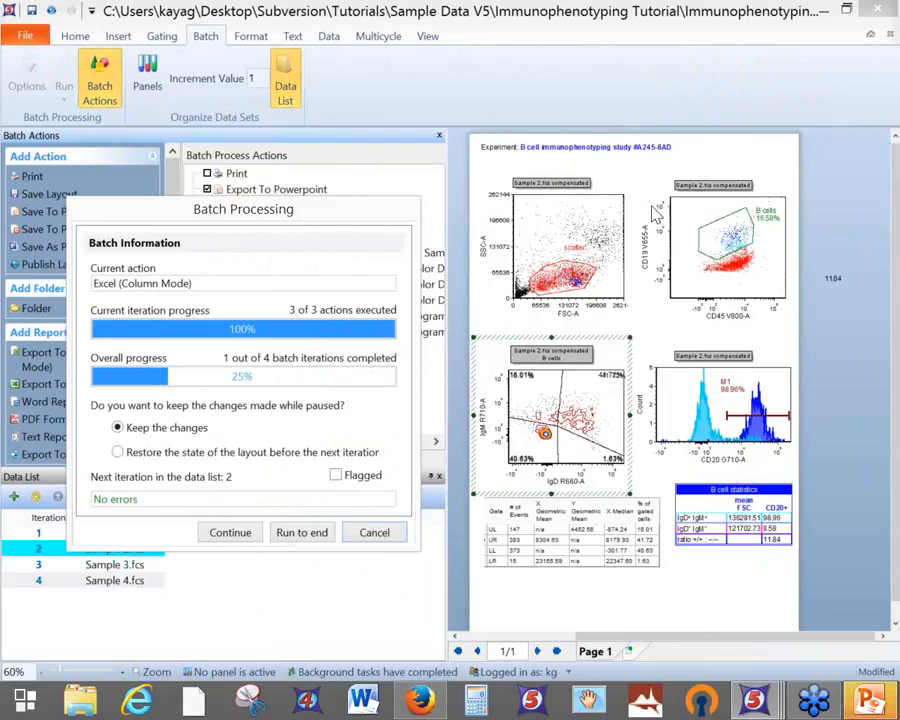
pyautogui.click(738, 240)
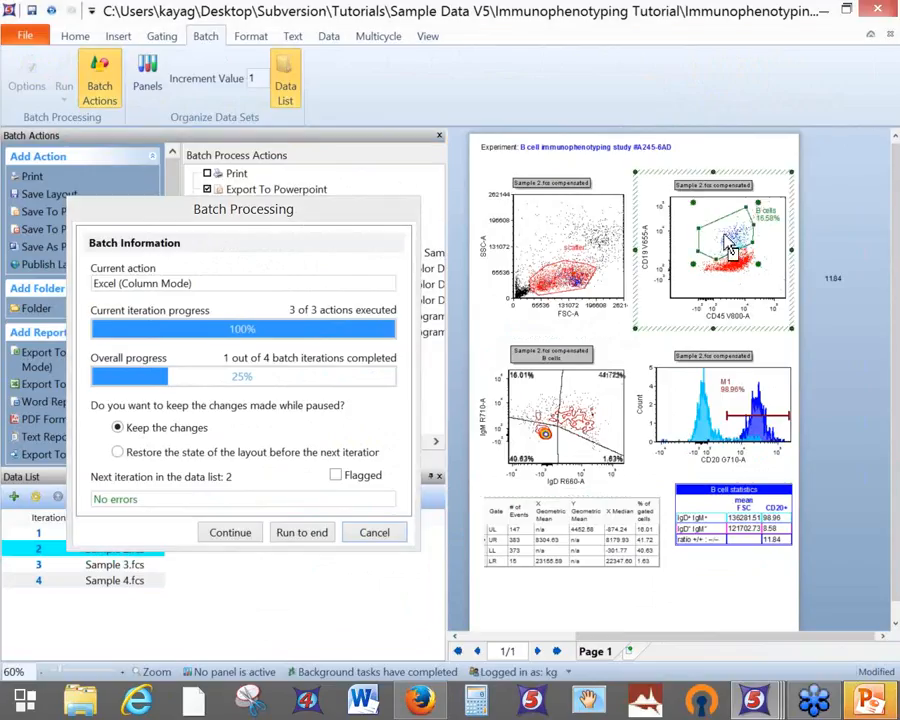
pyautogui.moveTo(693, 202); pyautogui.dragTo(708, 194)
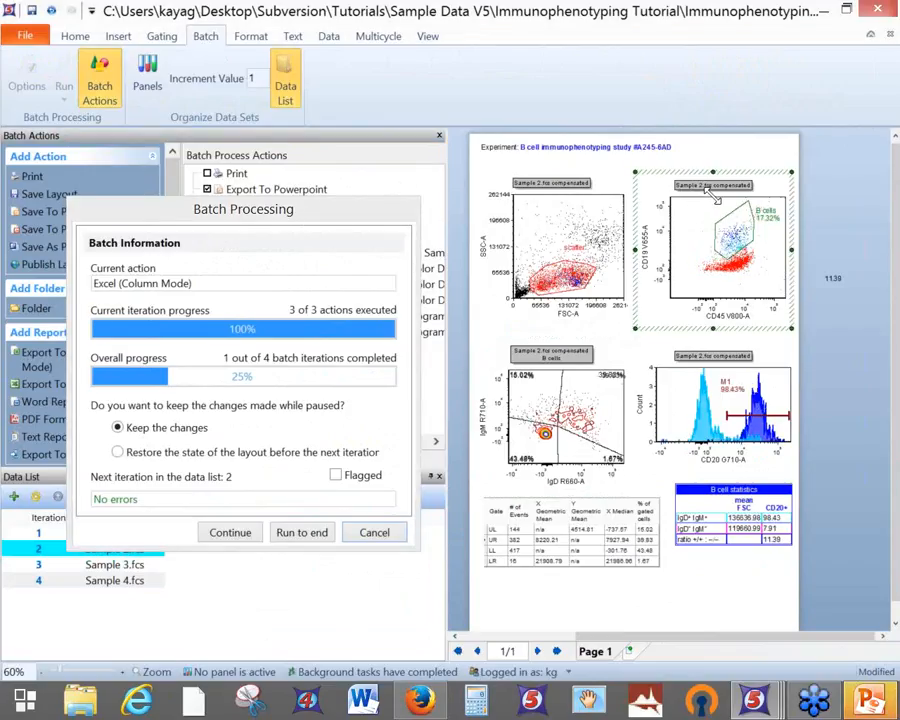
pyautogui.moveTo(728, 259); pyautogui.dragTo(728, 253)
pyautogui.moveTo(748, 201); pyautogui.dragTo(742, 209)
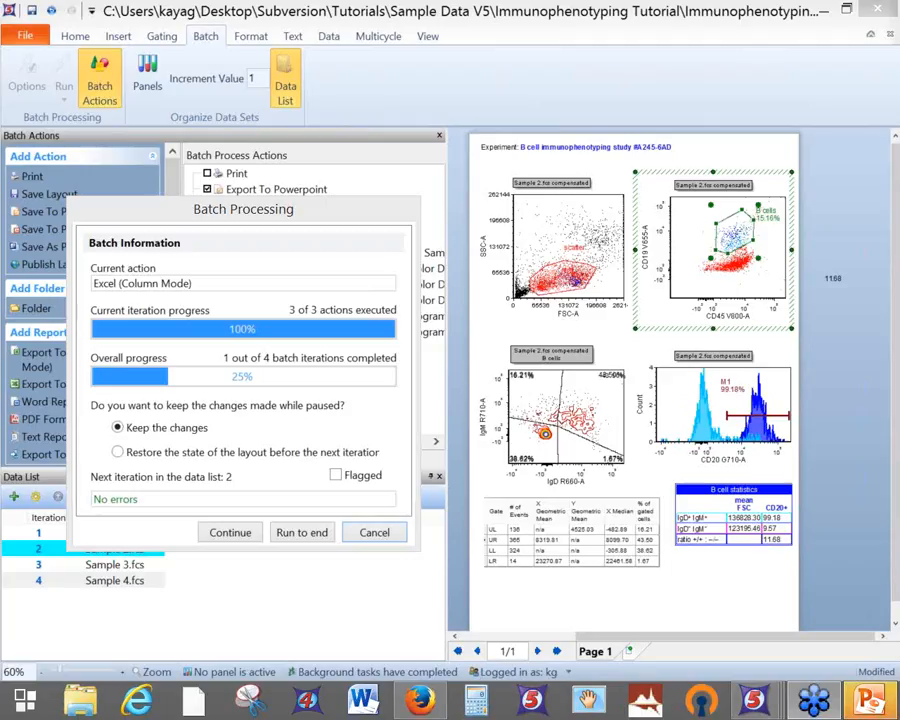
# Shift the IgM/IgD quadrant centre and M1 marker edge, choosing to restore the layout before the next iteration
pyautogui.click(527, 407)
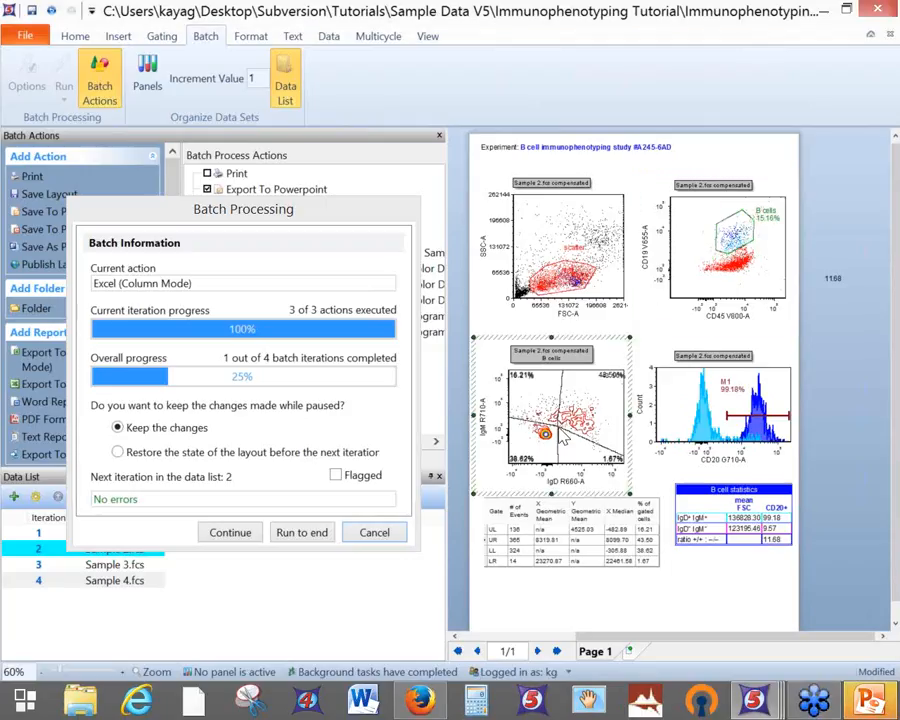
pyautogui.moveTo(555, 426); pyautogui.dragTo(549, 374)
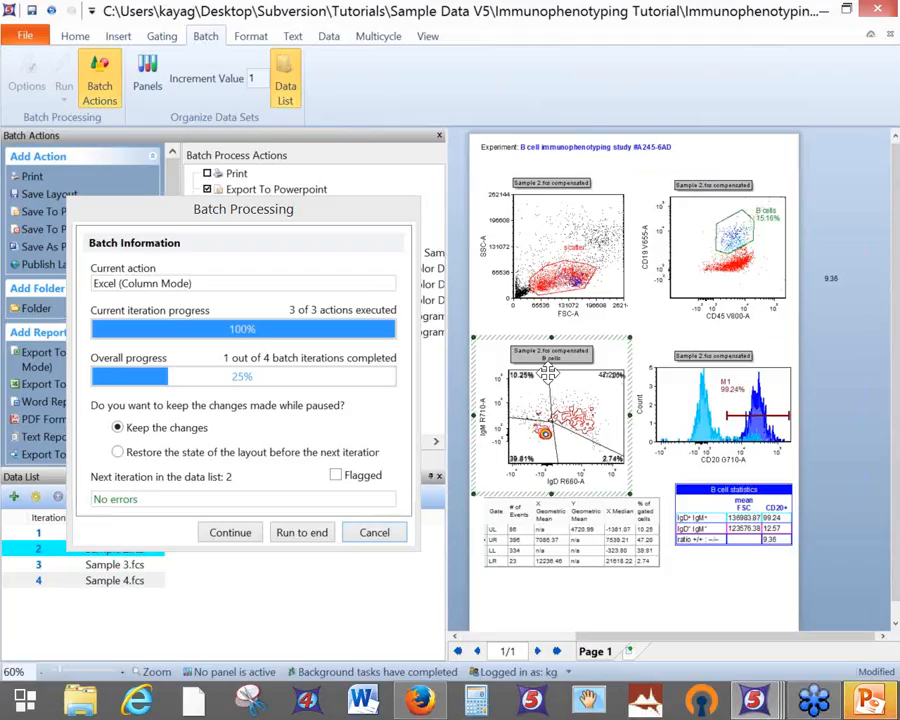
pyautogui.click(755, 417)
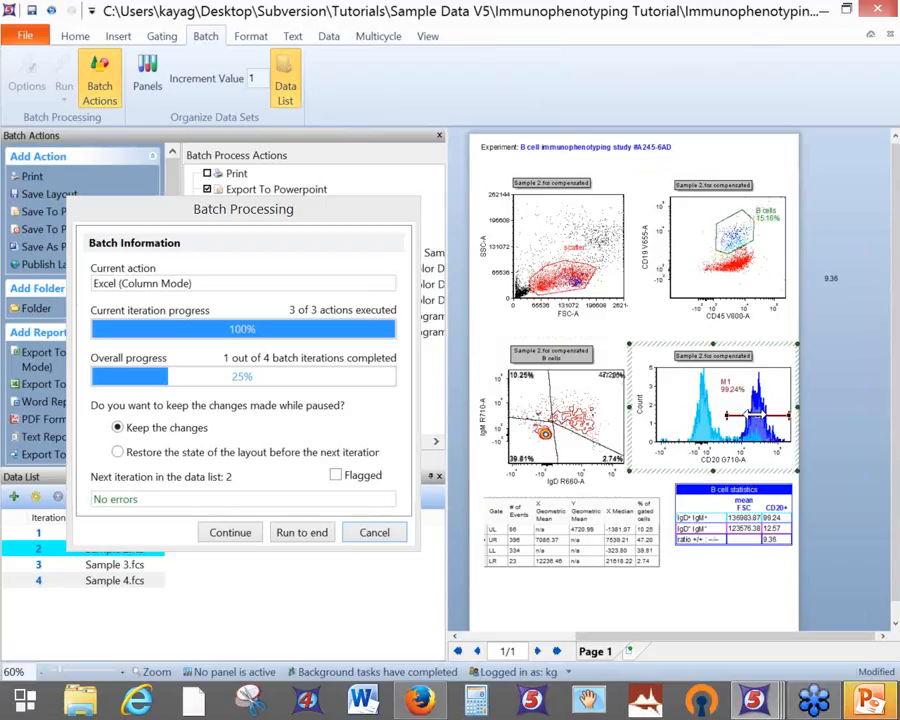
pyautogui.moveTo(728, 415); pyautogui.dragTo(735, 414)
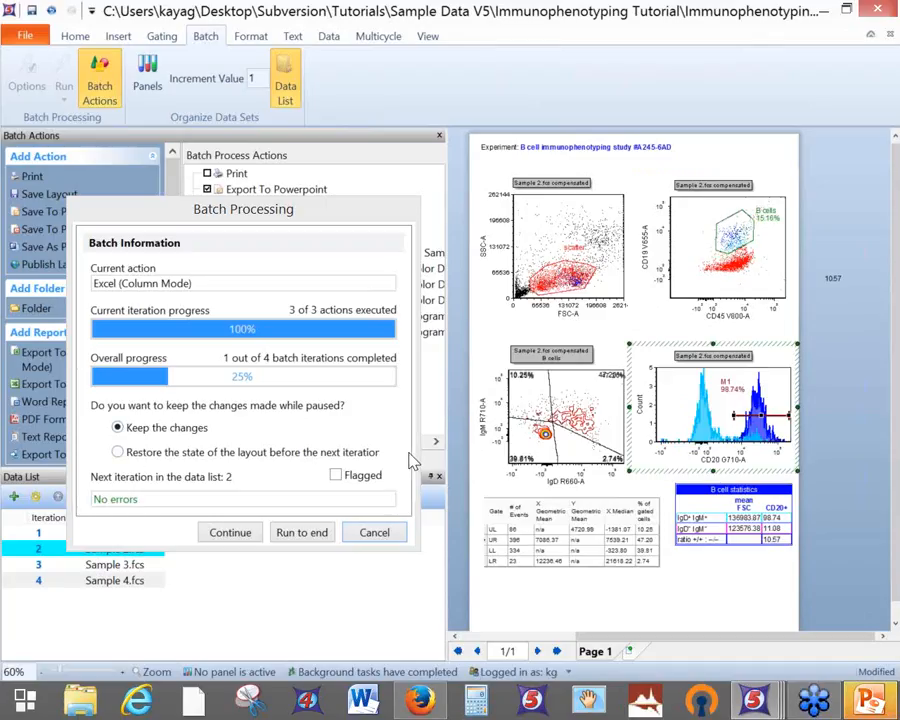
pyautogui.click(118, 453)
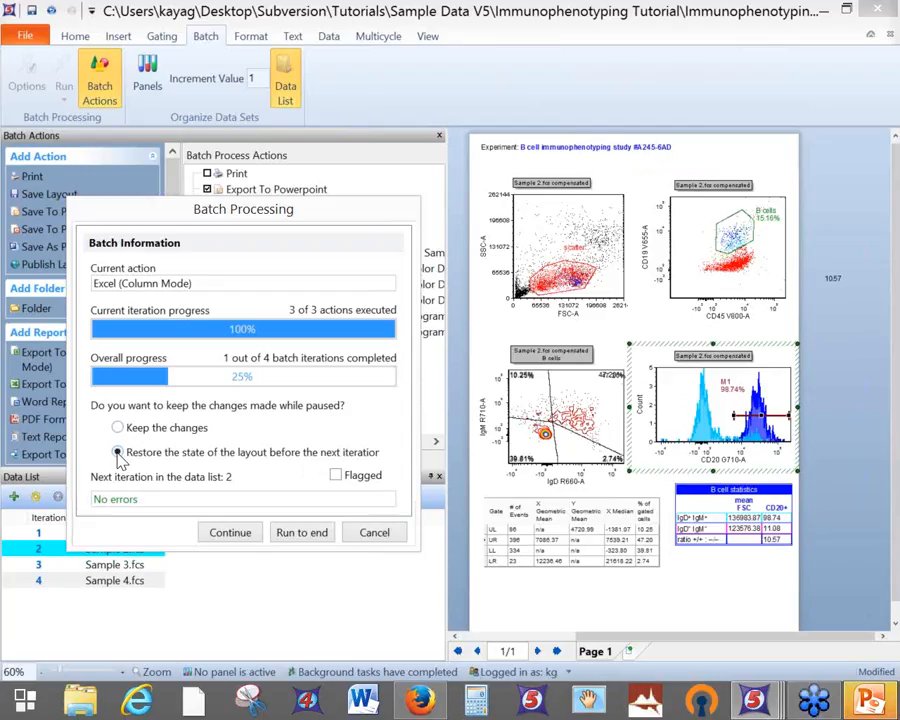
# Continue the batch to Sample 4 and enlarge its FSC/SSC scatter gate
pyautogui.click(237, 538)
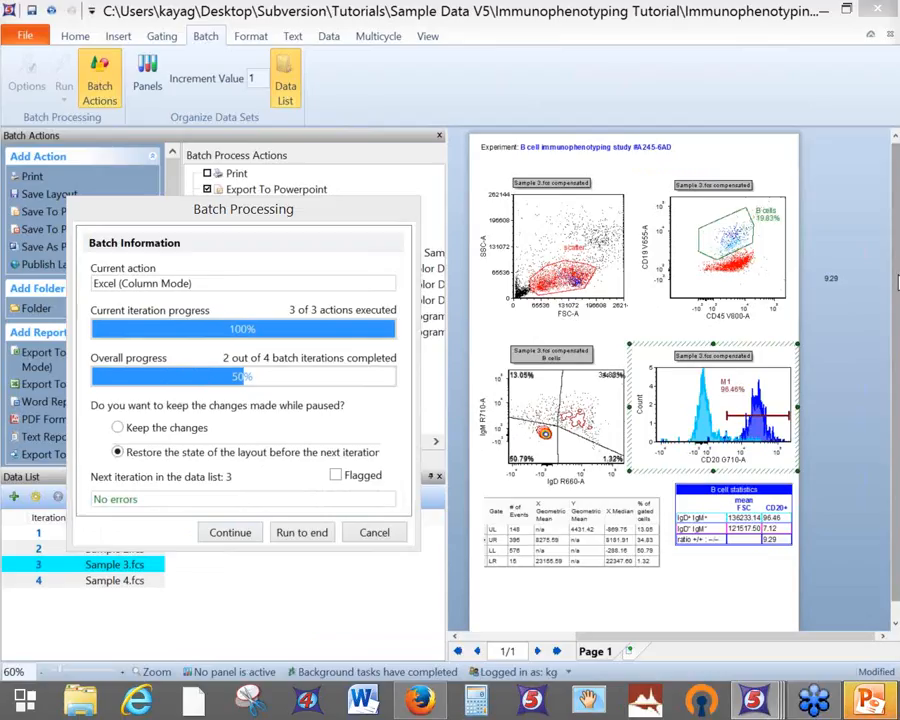
pyautogui.click(229, 533)
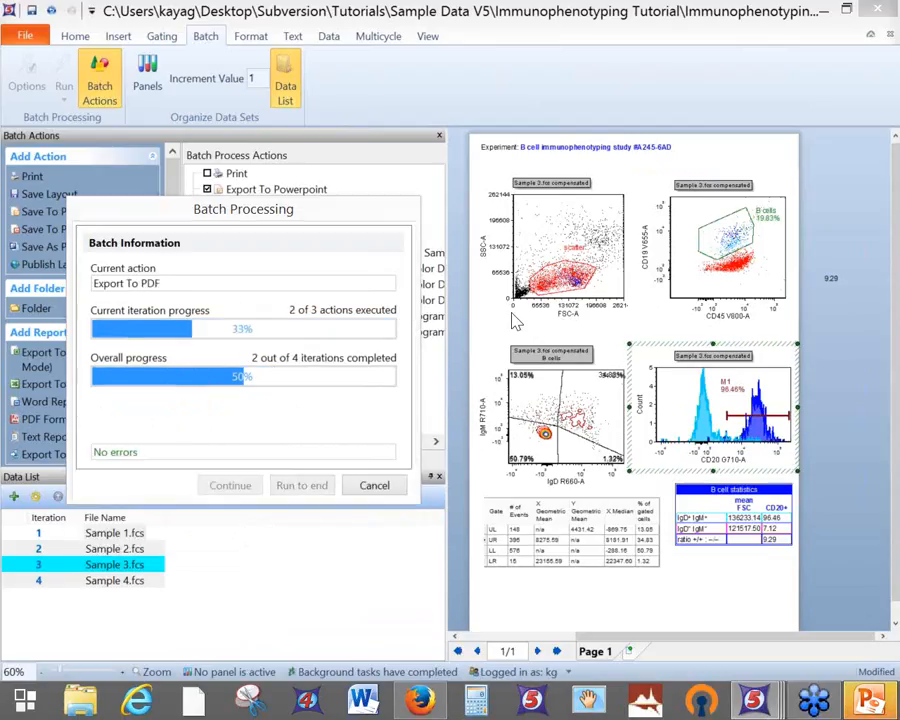
pyautogui.click(572, 292)
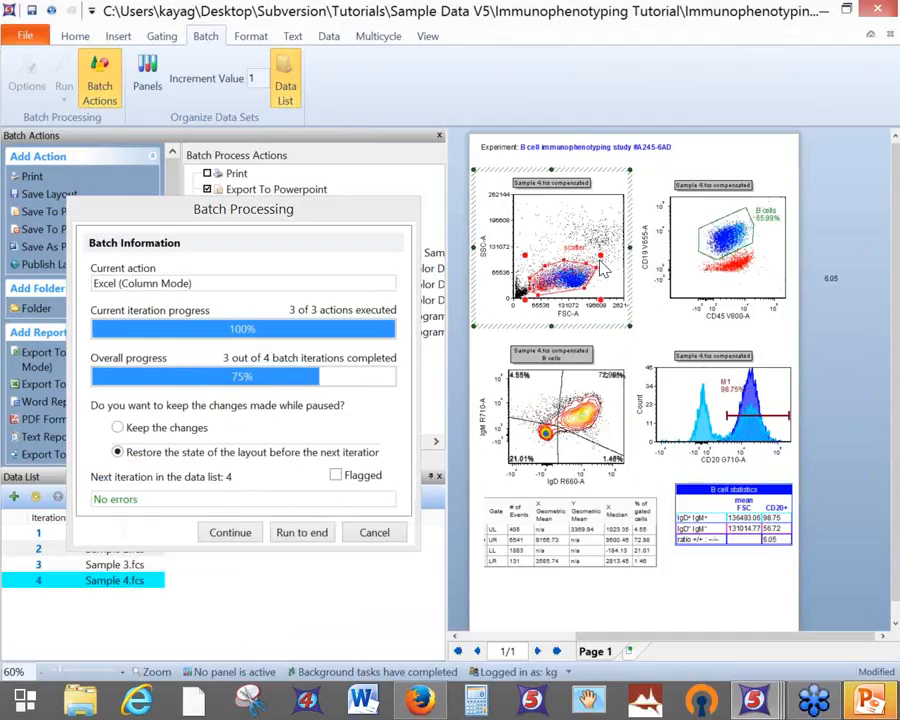
pyautogui.moveTo(596, 266); pyautogui.dragTo(599, 254)
pyautogui.moveTo(624, 208); pyautogui.dragTo(627, 216)
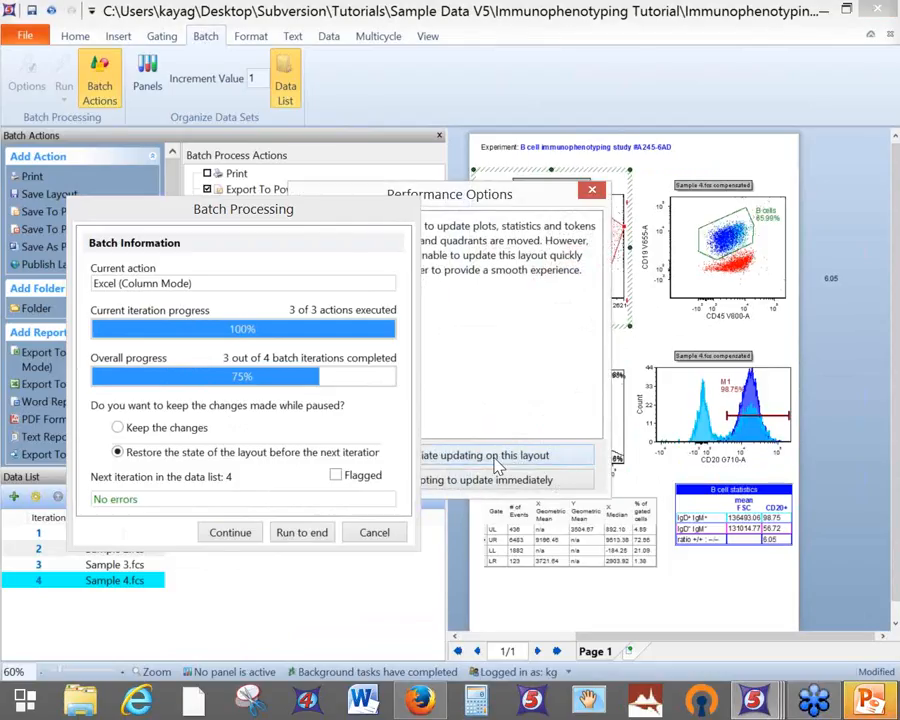
# Keep plots and statistics updating immediately, then run the remaining iterations to the end
pyautogui.moveTo(514, 191); pyautogui.dragTo(590, 157)
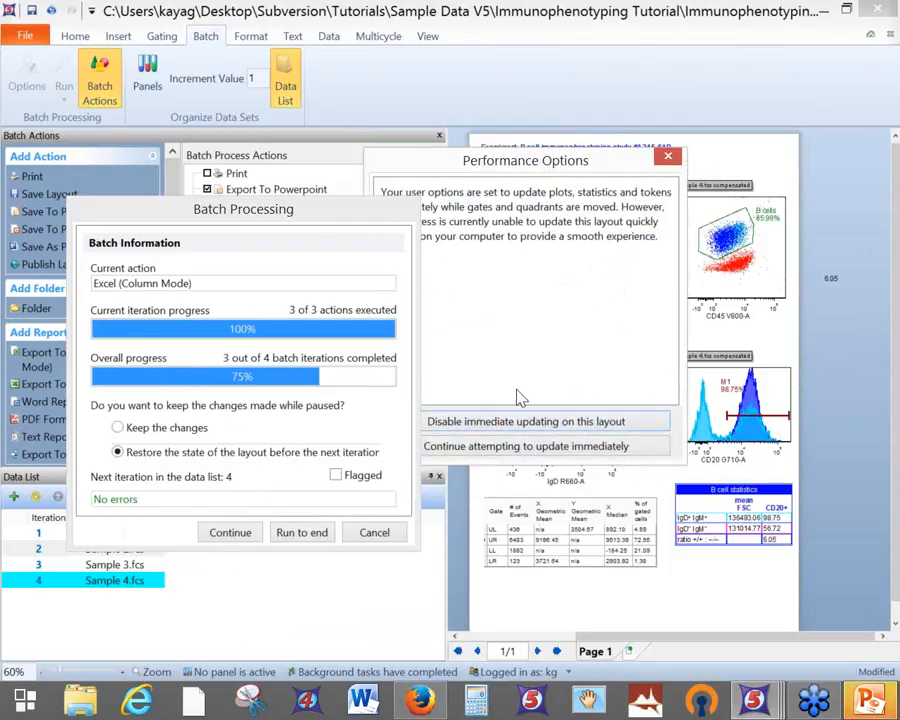
pyautogui.click(530, 458)
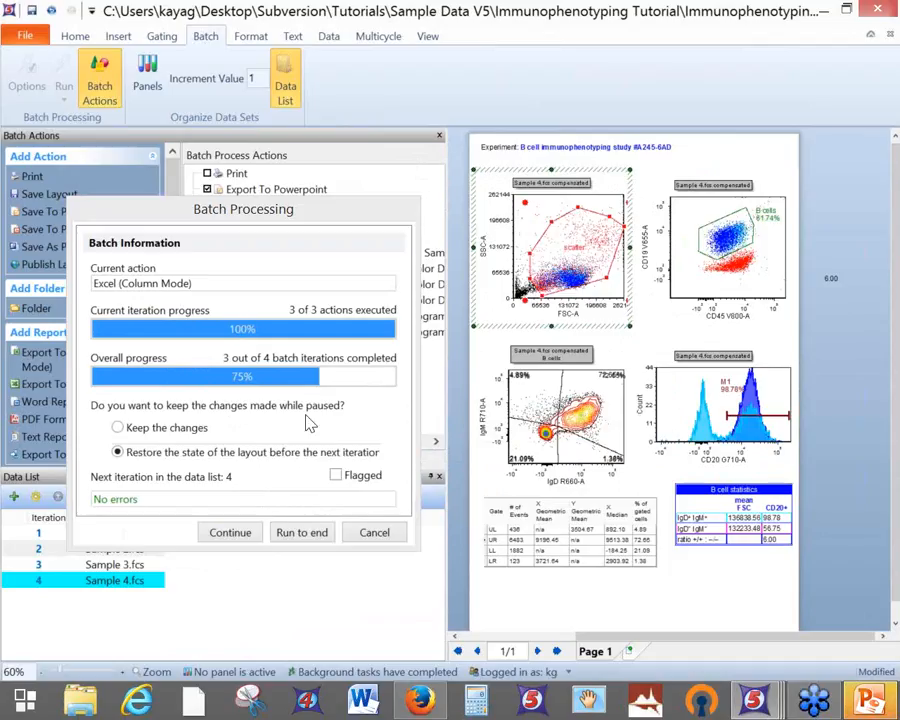
pyautogui.click(305, 535)
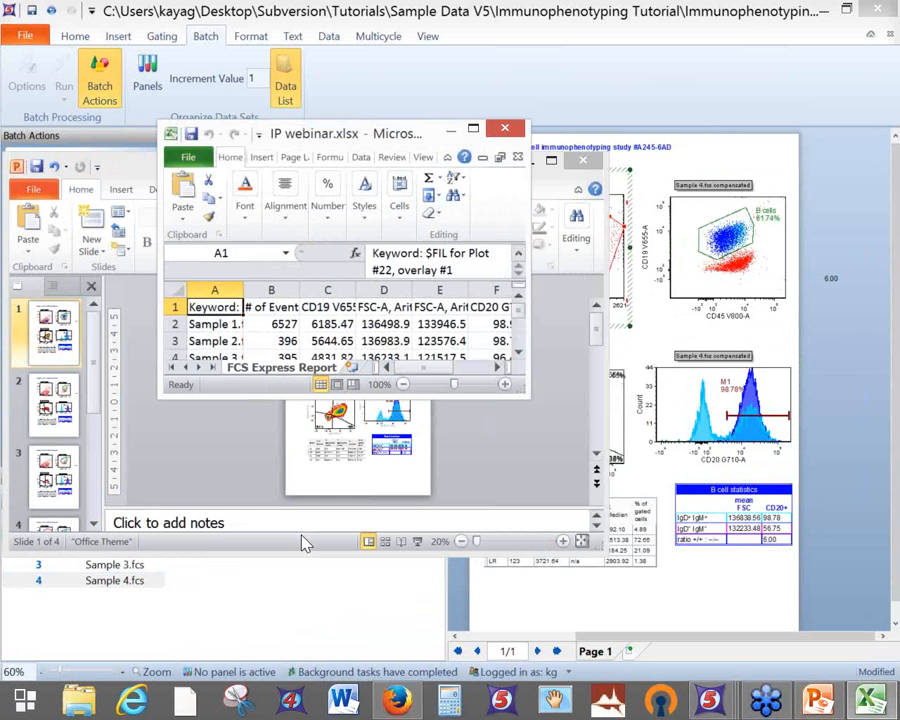
# Maximize the results spreadsheet, widen column A, and check Sample 2's values in columns B, C, E and G
pyautogui.click(473, 129)
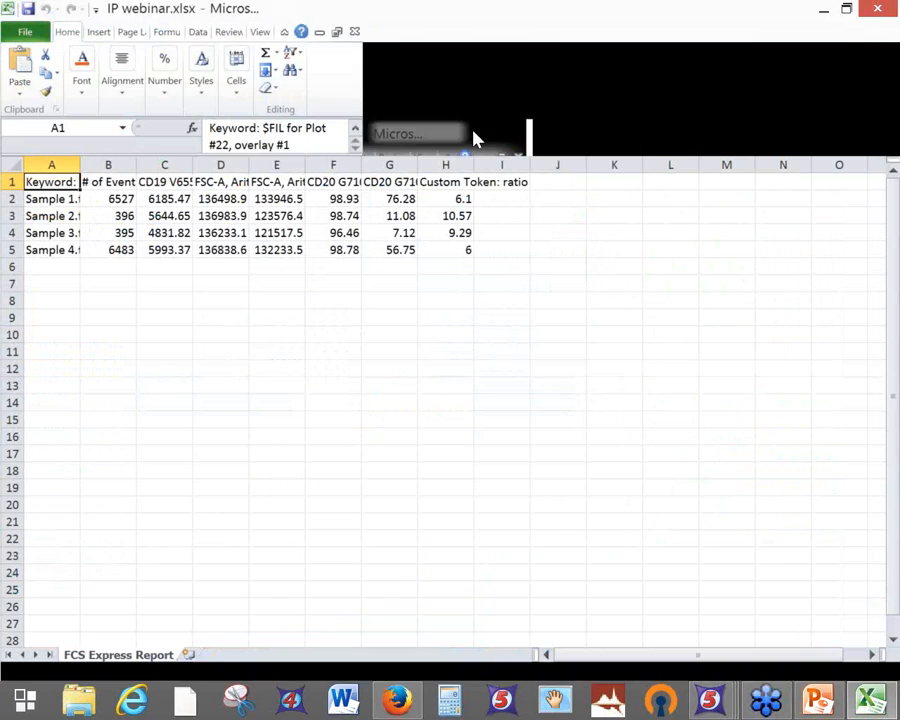
pyautogui.moveTo(80, 168); pyautogui.dragTo(196, 173)
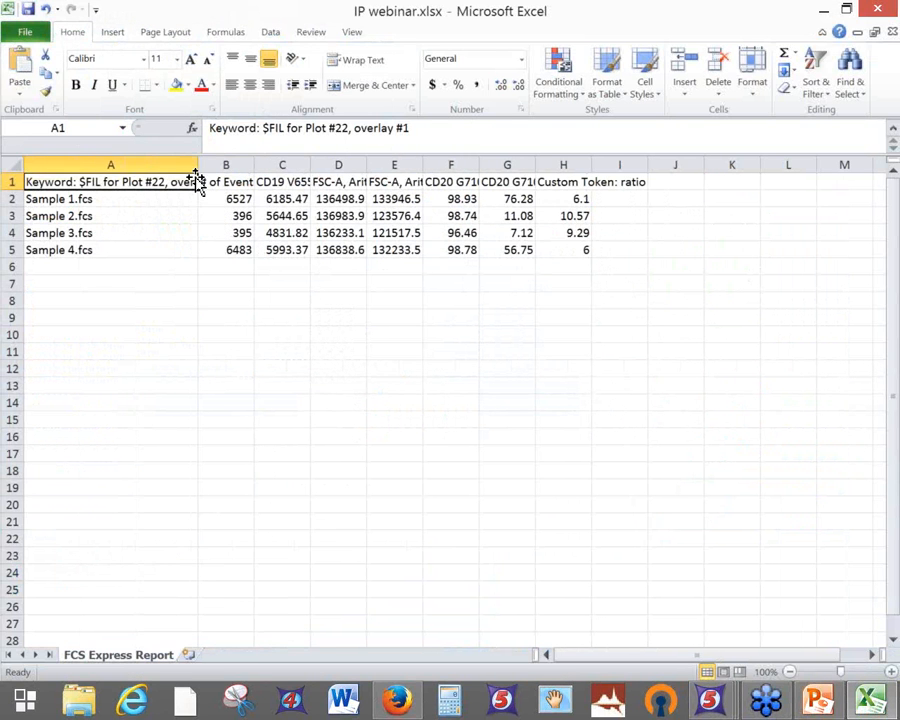
pyautogui.click(235, 216)
pyautogui.click(298, 214)
pyautogui.click(396, 213)
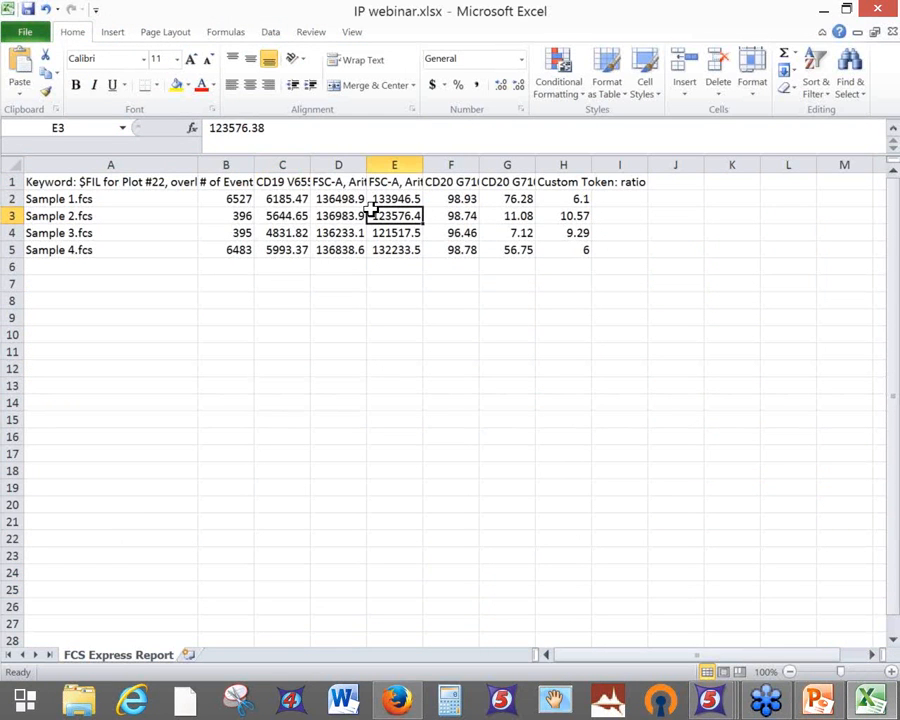
pyautogui.click(518, 214)
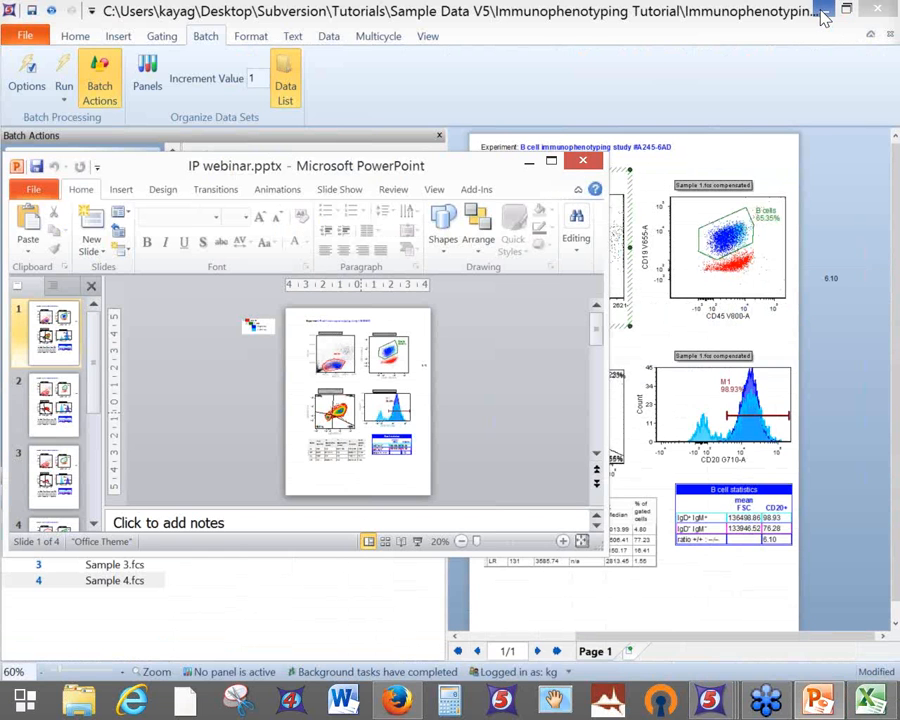
# Maximize IP webinar.pptx, zoom in, review the Sample 2–4 slides, then minimize it
pyautogui.click(551, 162)
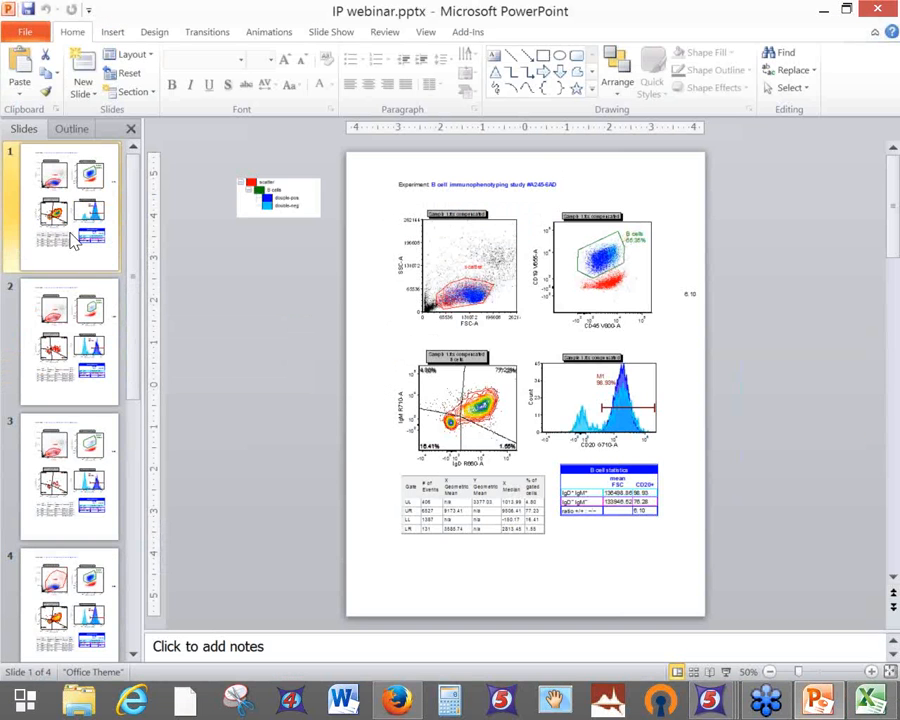
pyautogui.click(871, 672)
pyautogui.click(871, 672)
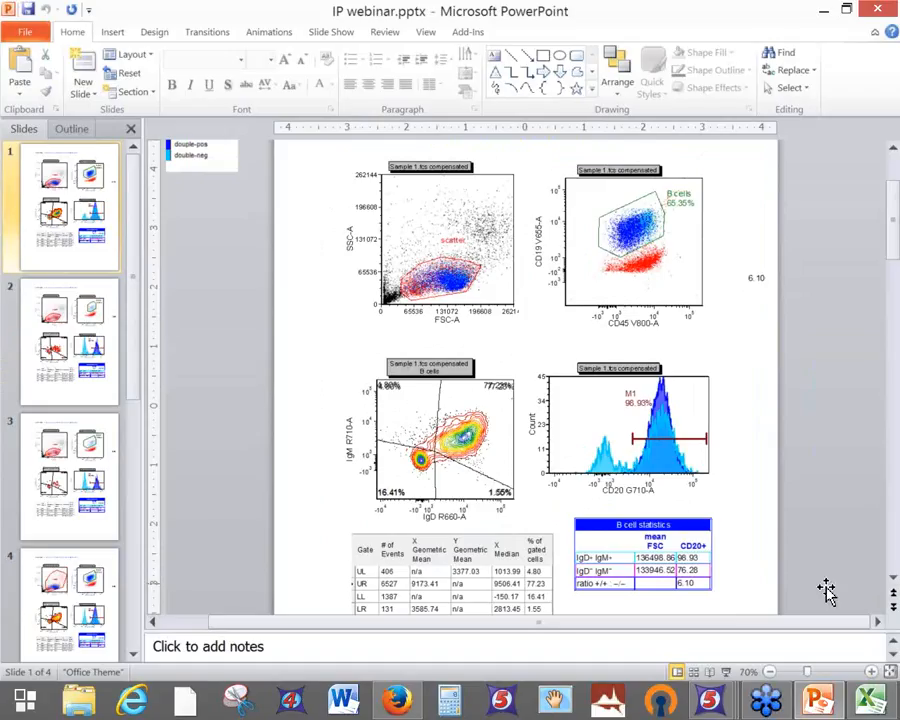
pyautogui.click(63, 371)
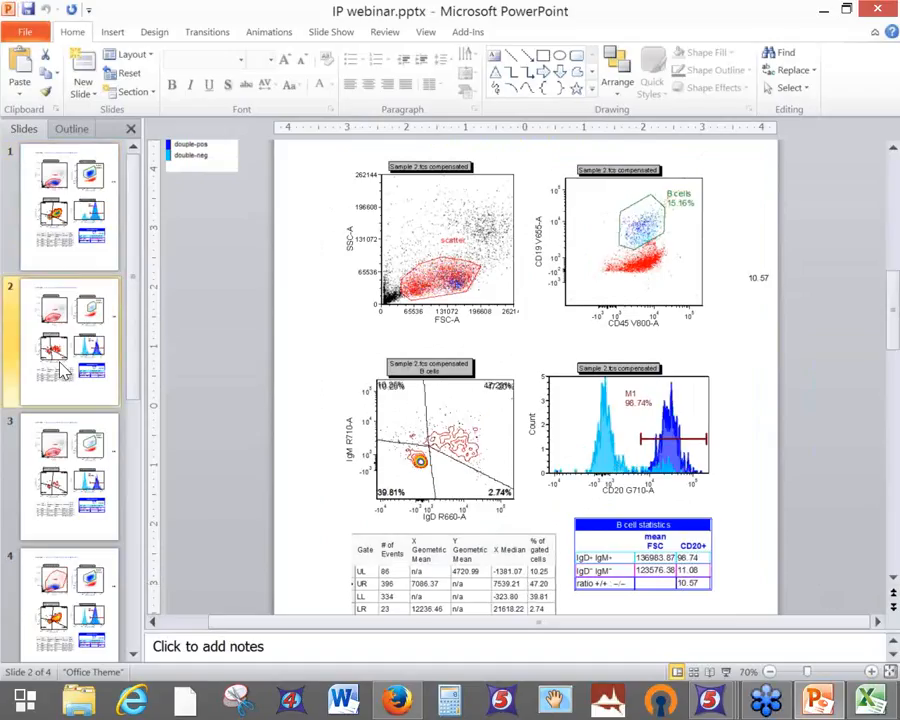
pyautogui.click(630, 225)
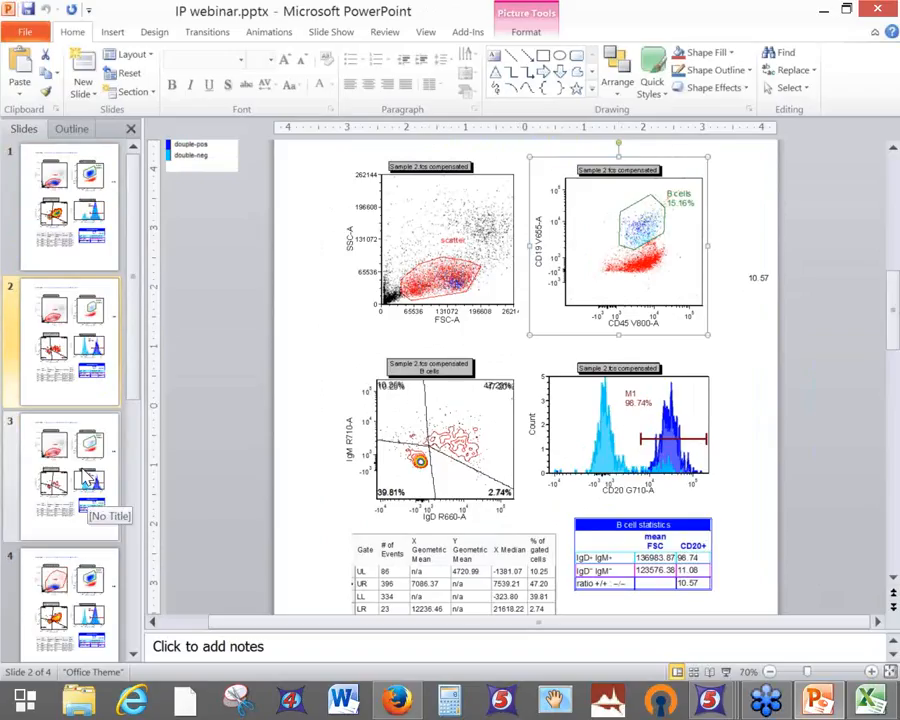
pyautogui.click(88, 482)
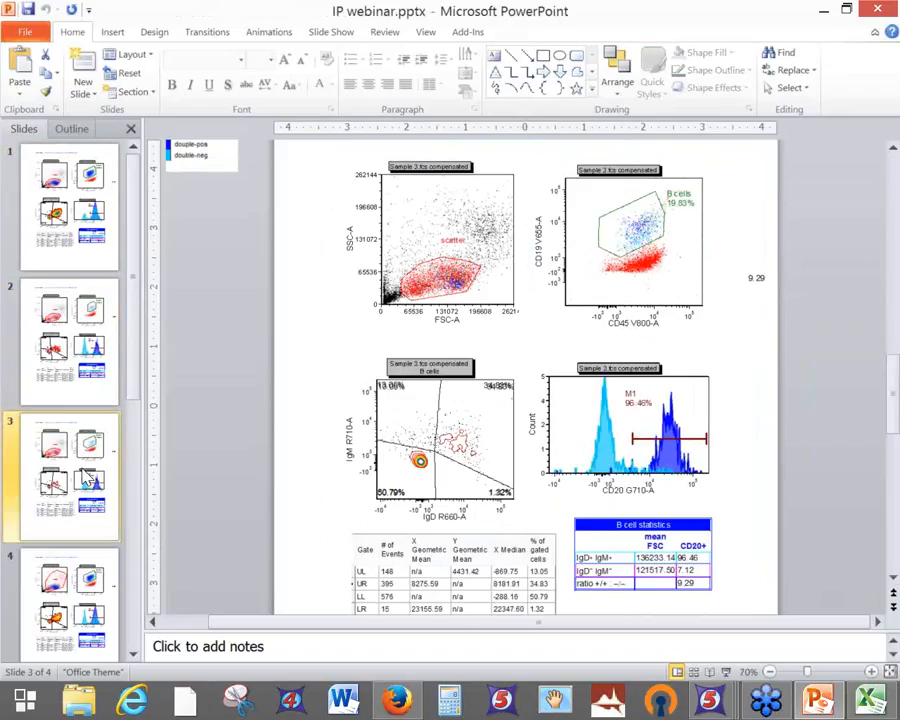
pyautogui.click(67, 590)
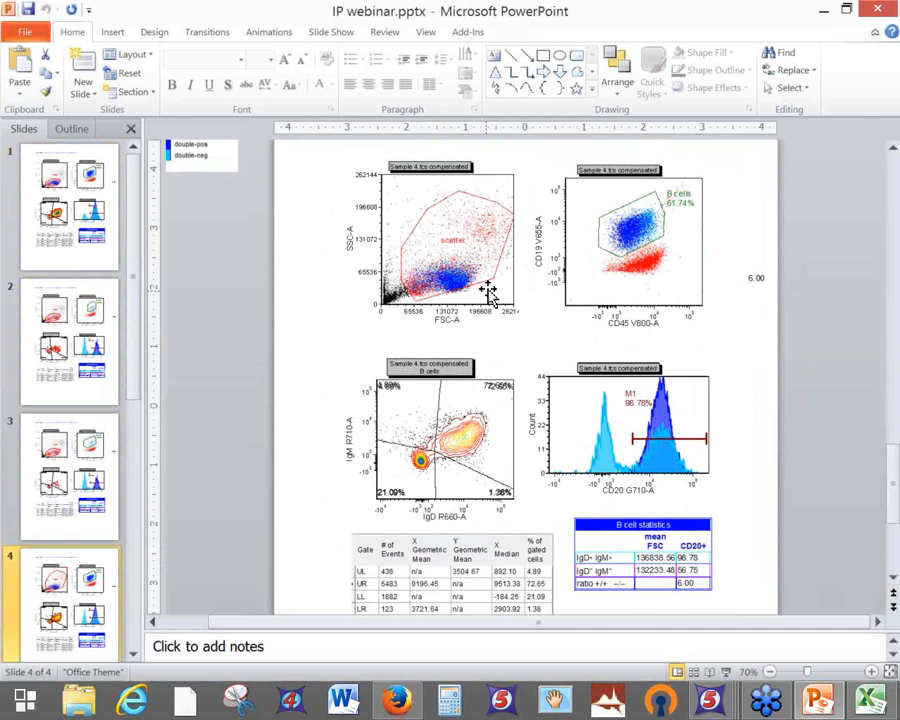
pyautogui.click(823, 10)
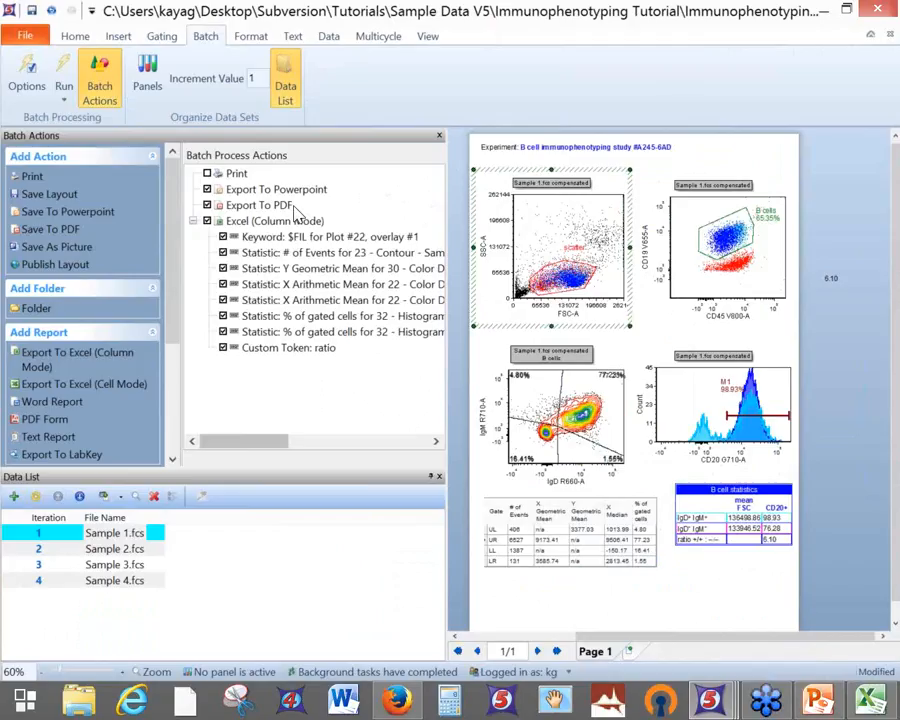
# Look over the Run dropdown's Run, Rerun and Review options, then drag the panel splitter left
pyautogui.click(63, 106)
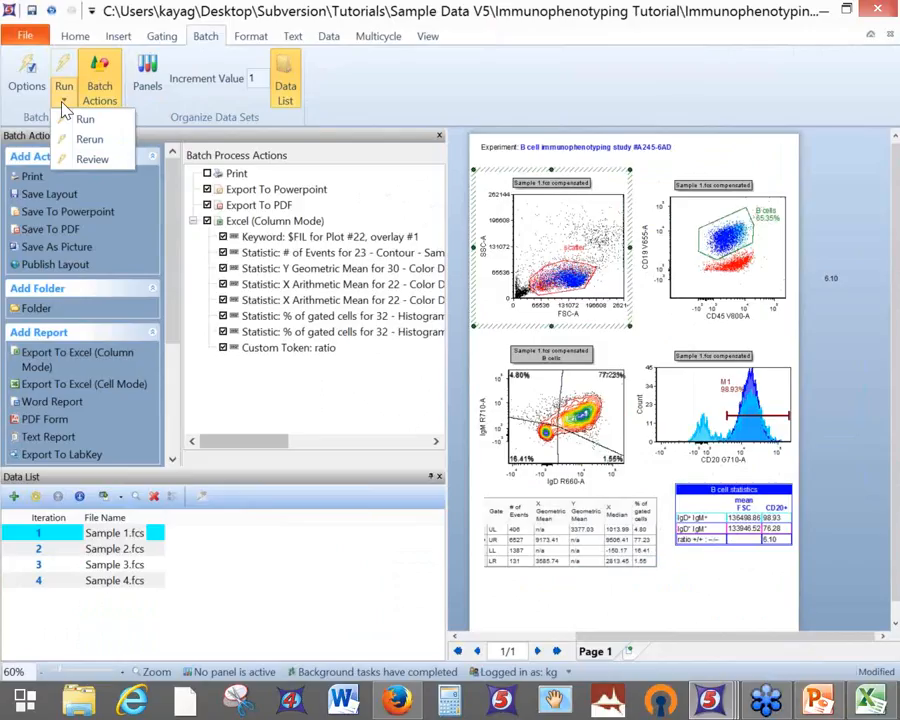
pyautogui.click(100, 137)
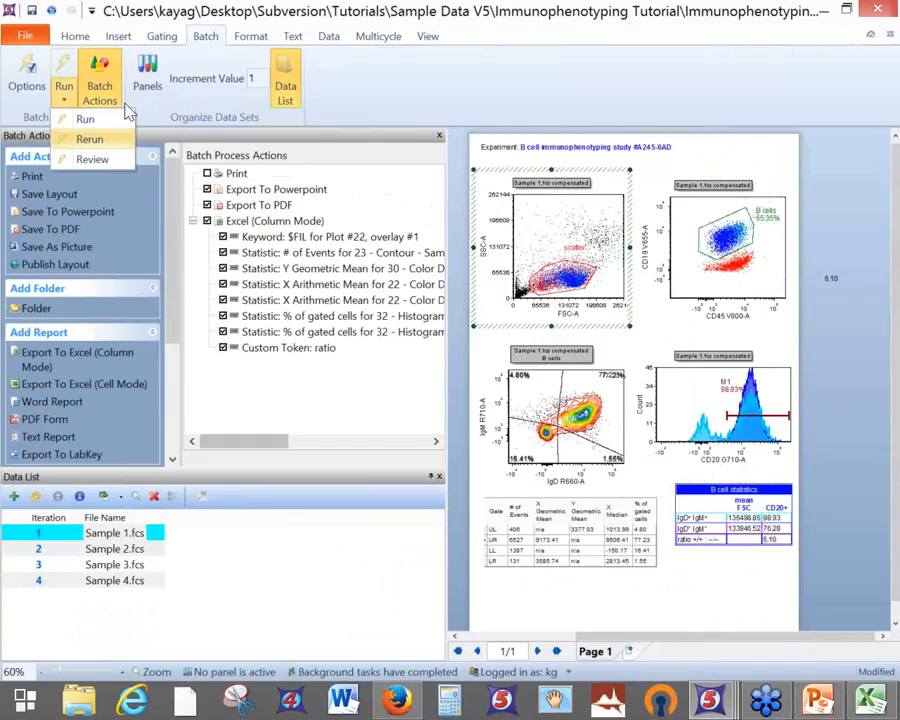
pyautogui.click(31, 10)
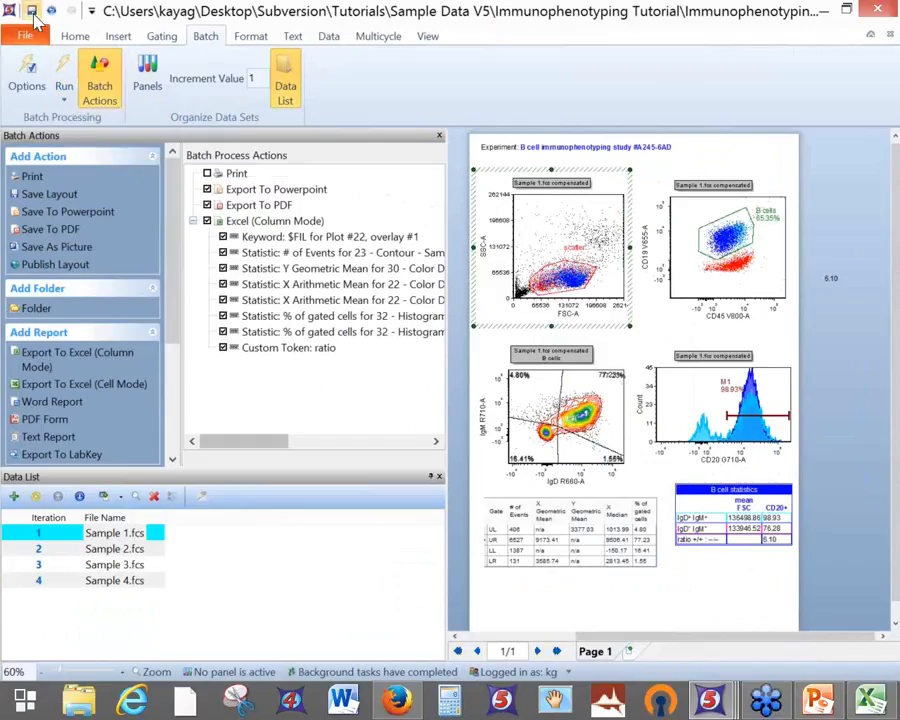
pyautogui.moveTo(446, 177); pyautogui.dragTo(366, 190)
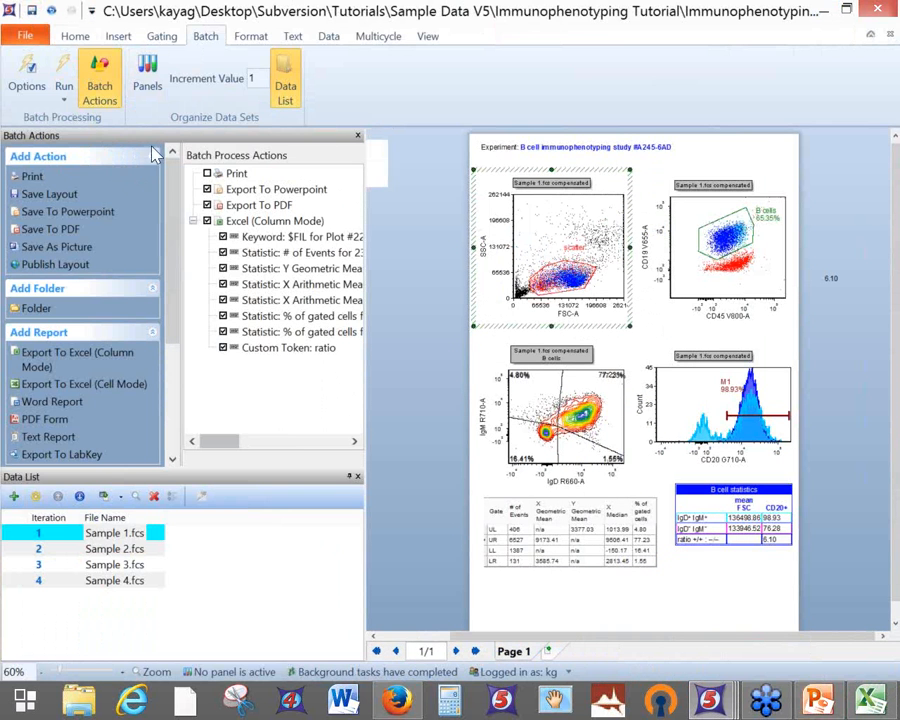
# Save the layout as 'Immunophenotyping Tutorial template.fey' with the Unlinked data link style
pyautogui.click(24, 36)
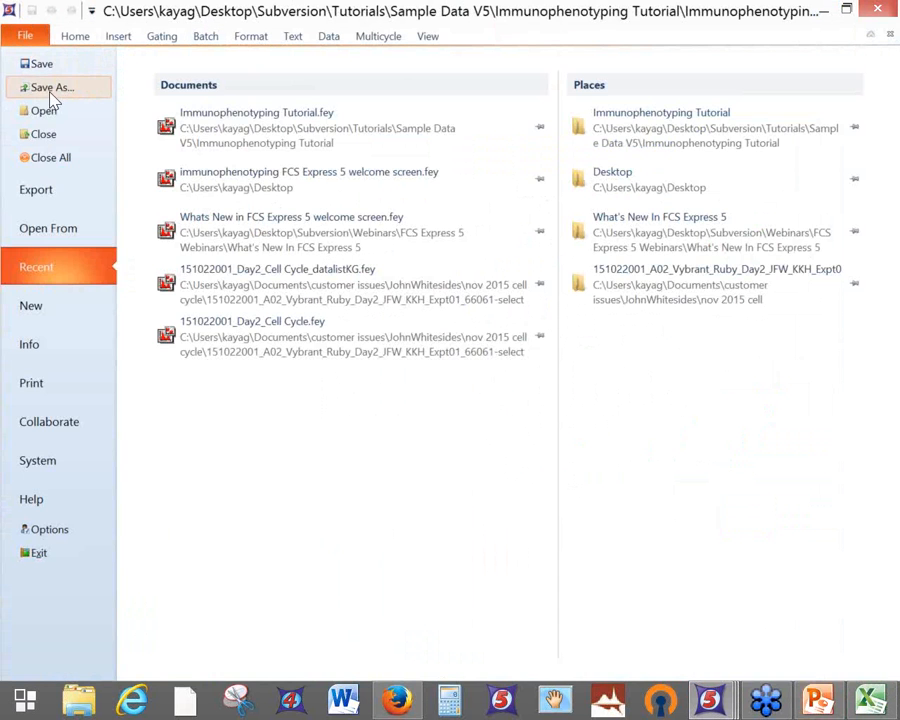
pyautogui.click(34, 63)
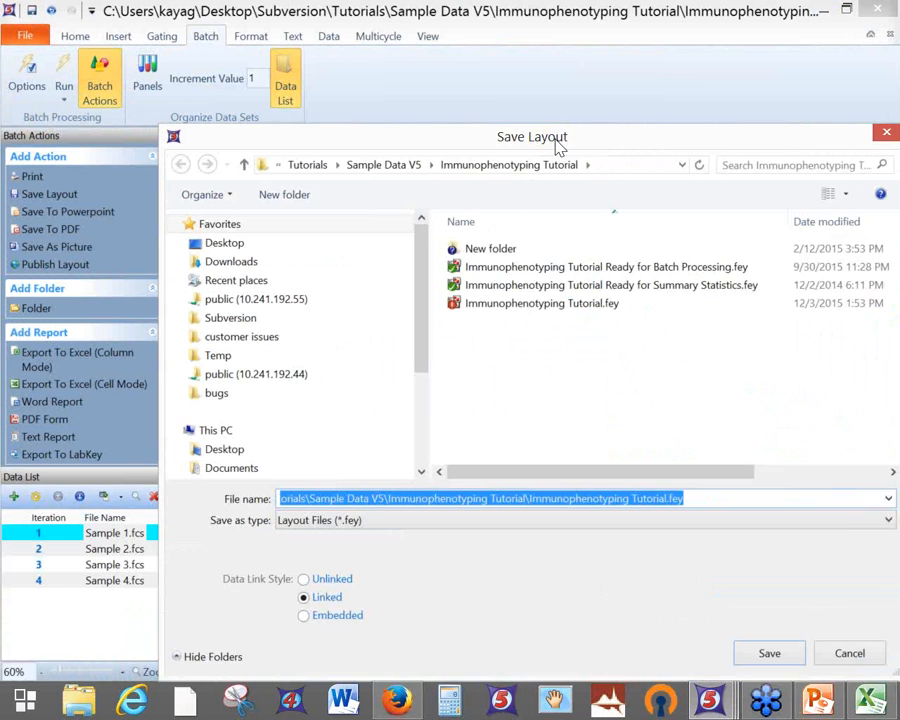
pyautogui.moveTo(556, 146); pyautogui.dragTo(470, 56)
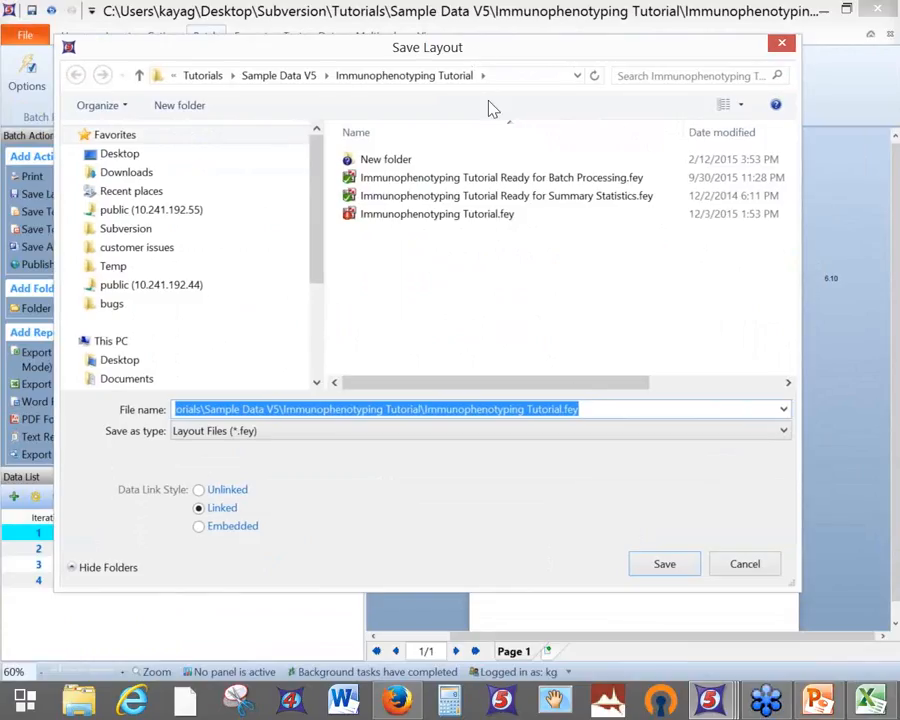
pyautogui.click(567, 409)
pyautogui.write('templ')
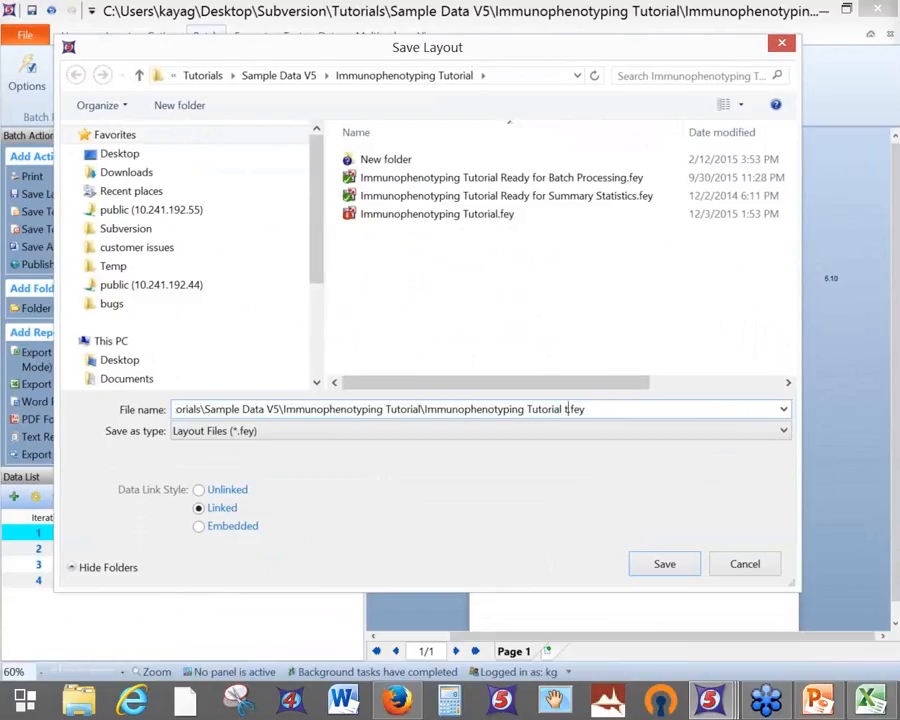
pyautogui.write('ate')
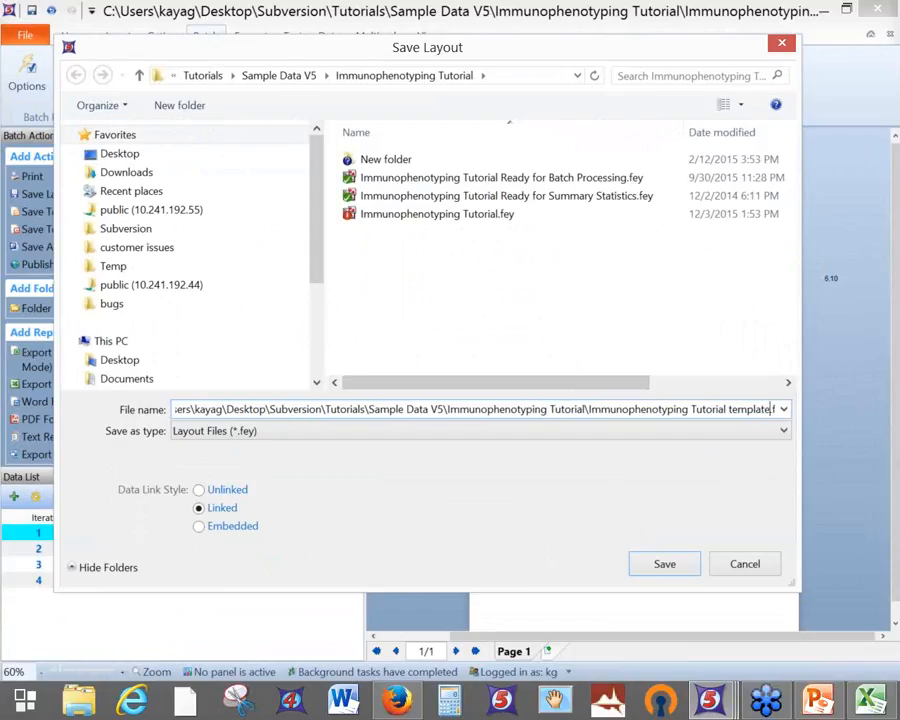
pyautogui.click(199, 490)
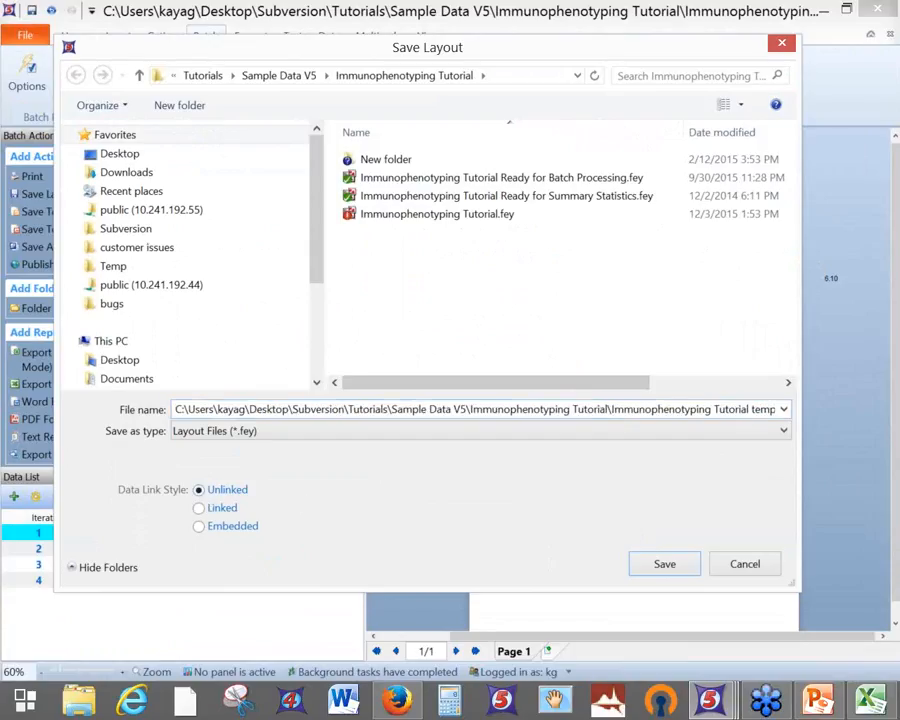
pyautogui.press('Return')
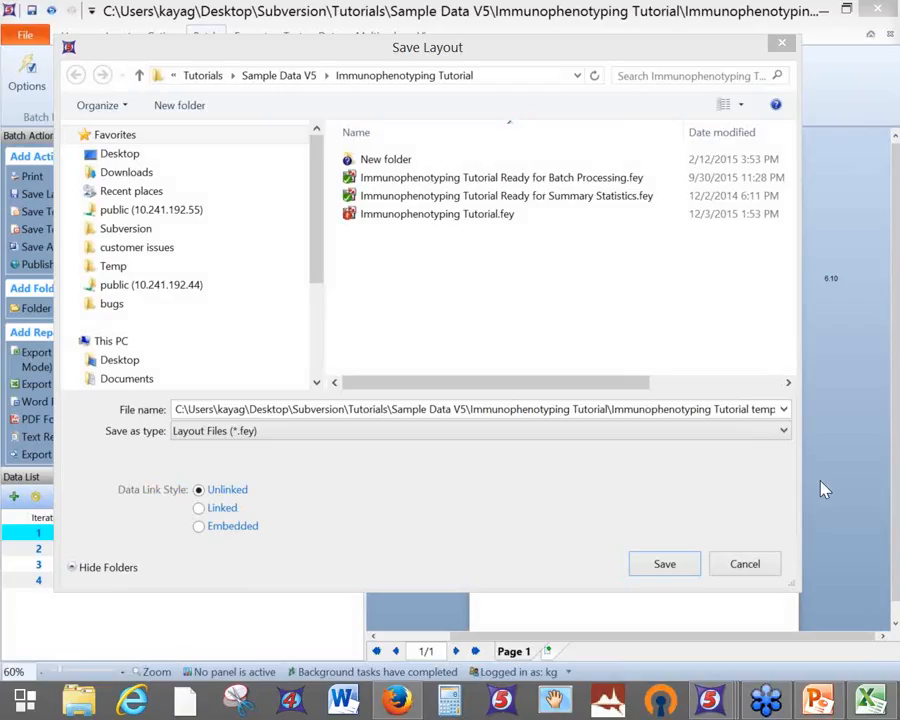
pyautogui.click(672, 570)
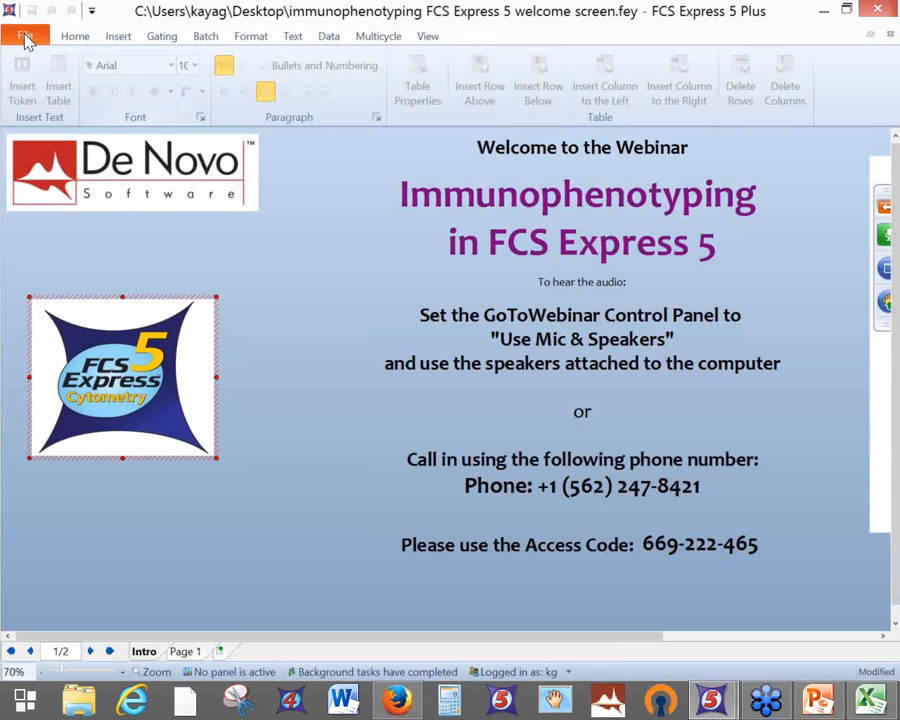
# Reopen Immunophenotyping Tutorial template.fey from the recent documents list
pyautogui.click(25, 36)
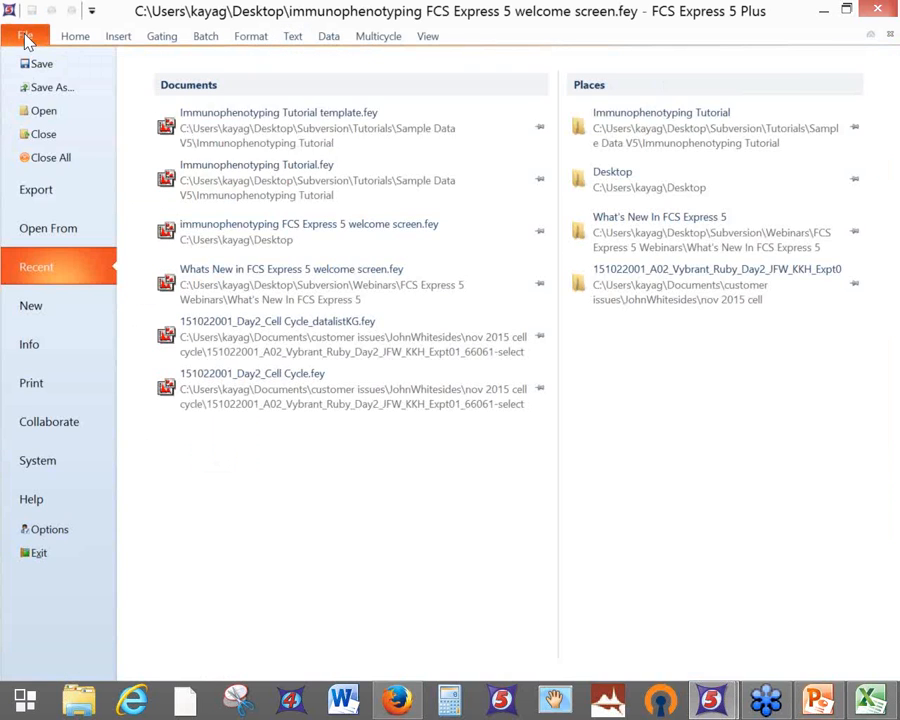
pyautogui.click(268, 134)
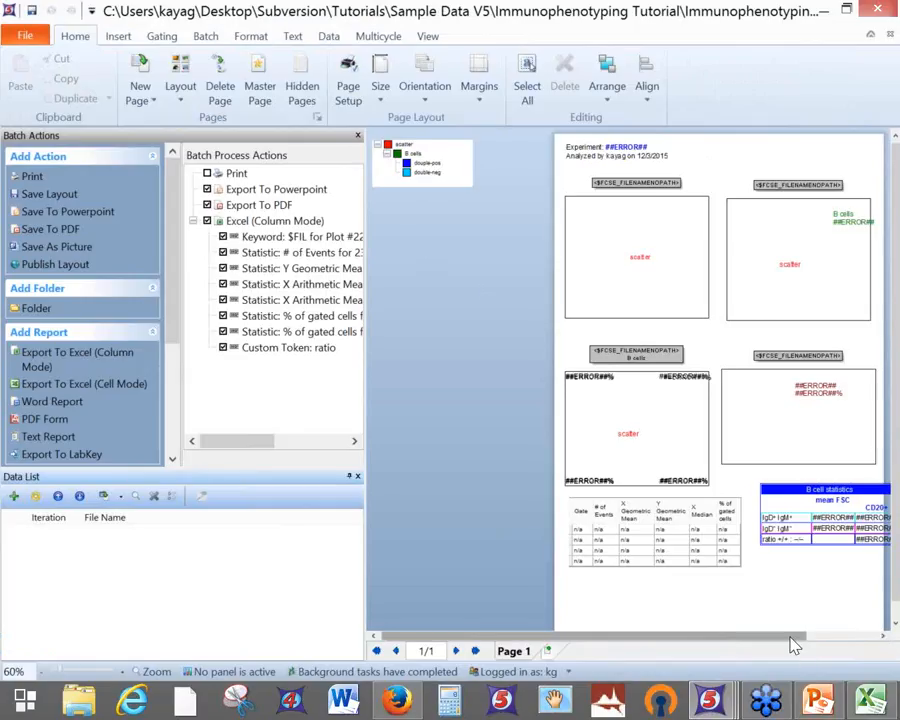
pyautogui.moveTo(793, 645); pyautogui.dragTo(642, 636)
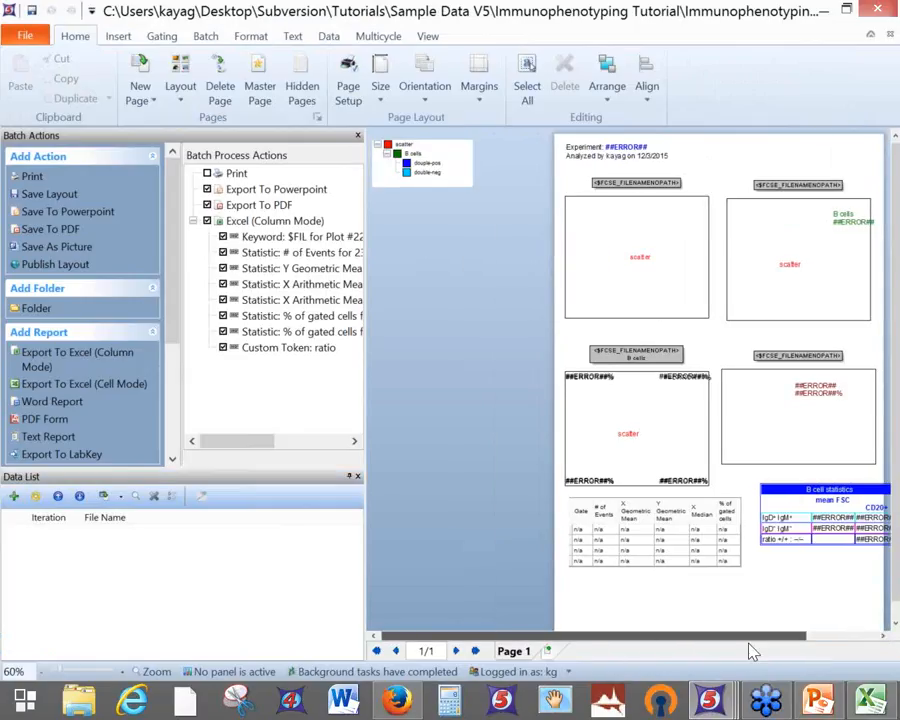
pyautogui.moveTo(753, 652); pyautogui.dragTo(696, 647)
# Add all files from Tutorials > Sample Data V5 > Immunophenotyping Tutorial, then display Sample 1.fcs
pyautogui.click(15, 497)
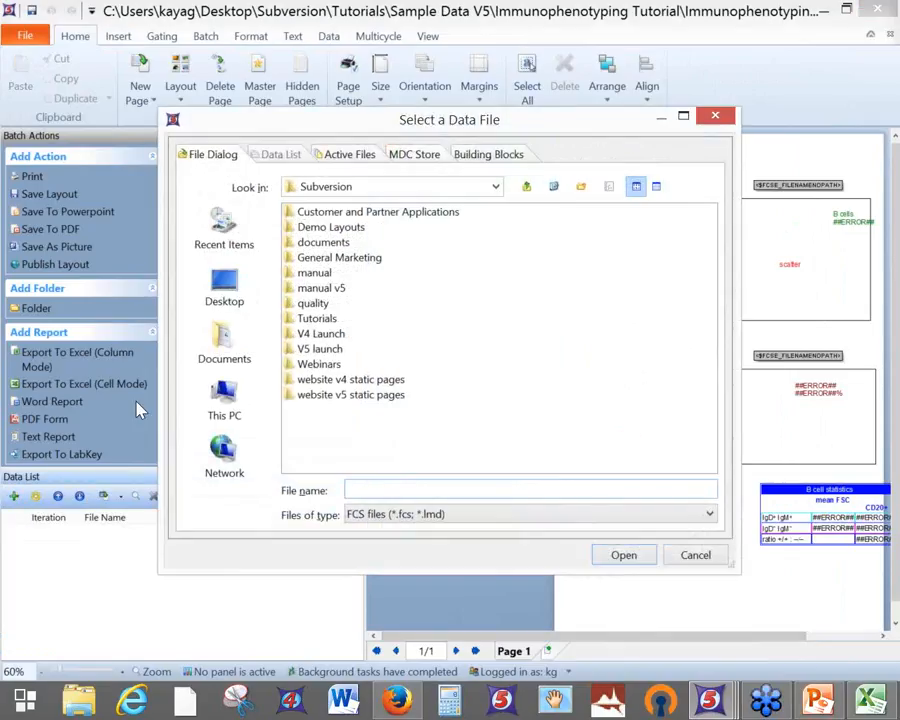
pyautogui.doubleClick(300, 319)
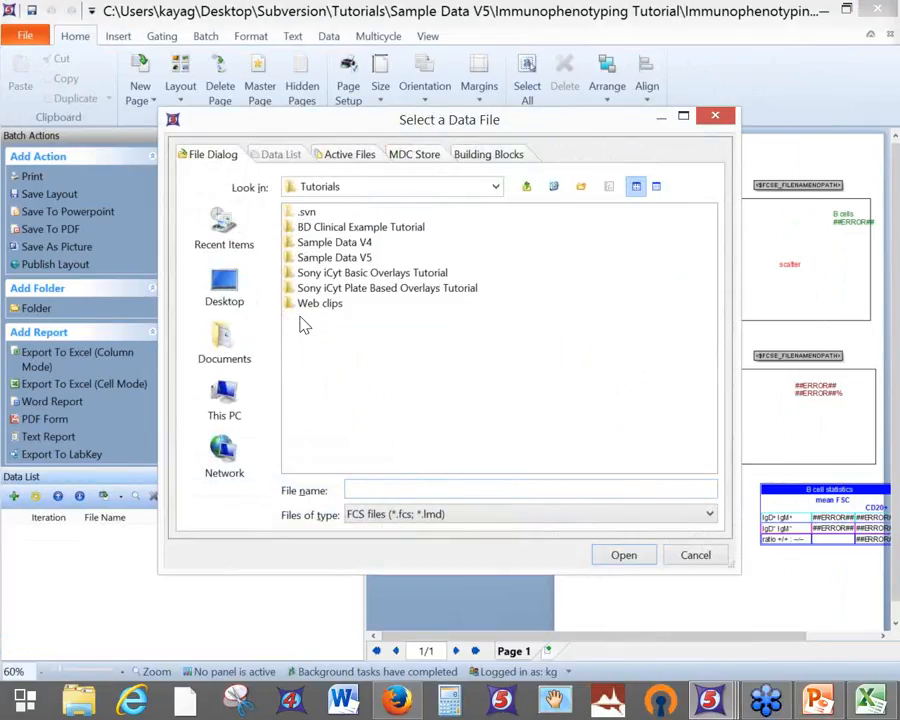
pyautogui.doubleClick(322, 259)
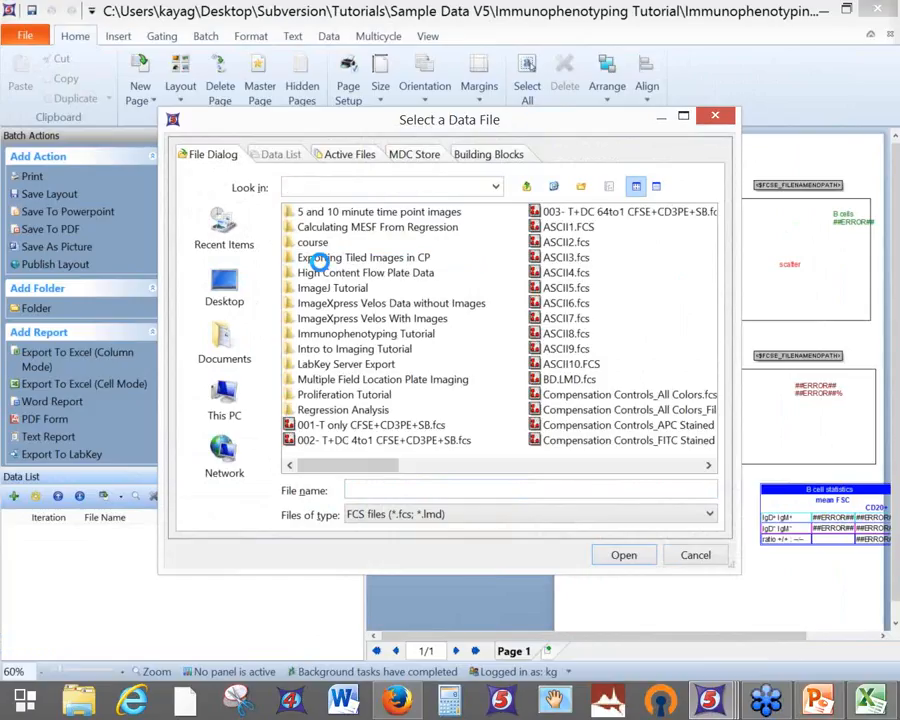
pyautogui.doubleClick(340, 337)
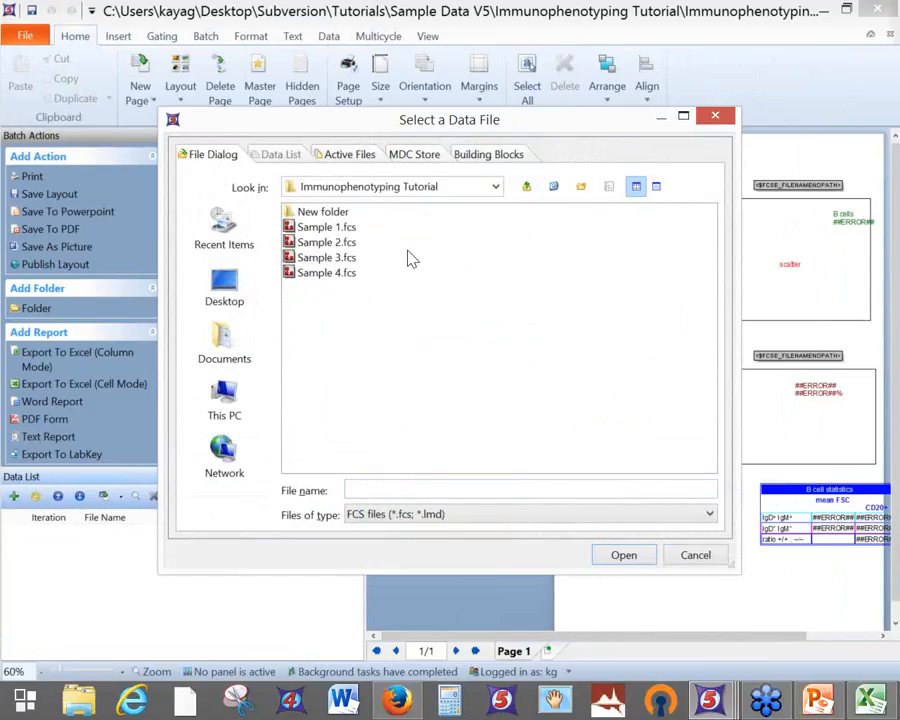
pyautogui.hotkey('ctrl', 'a')
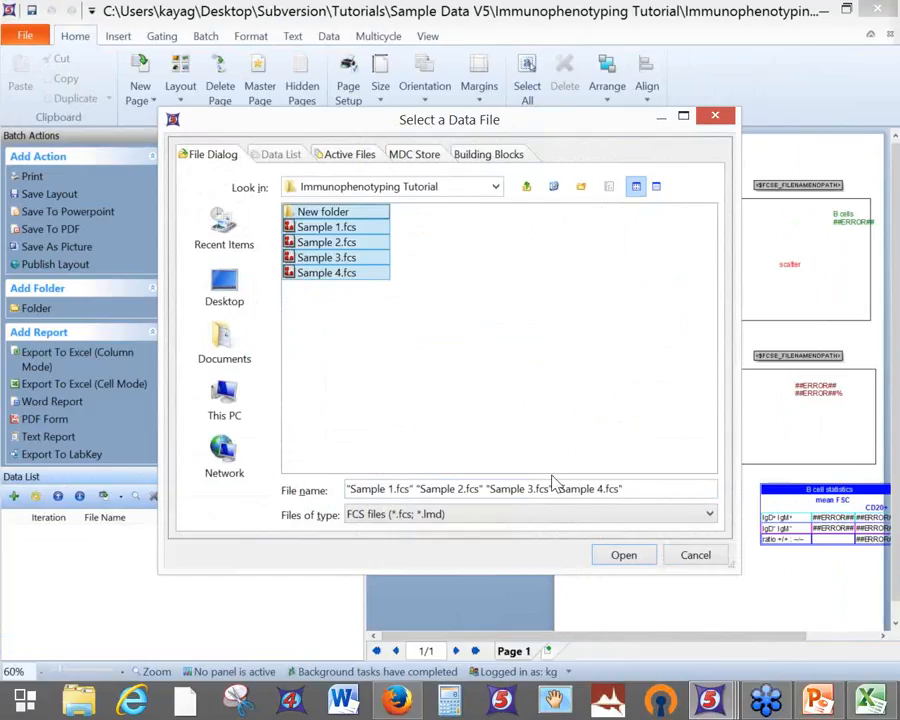
pyautogui.click(614, 554)
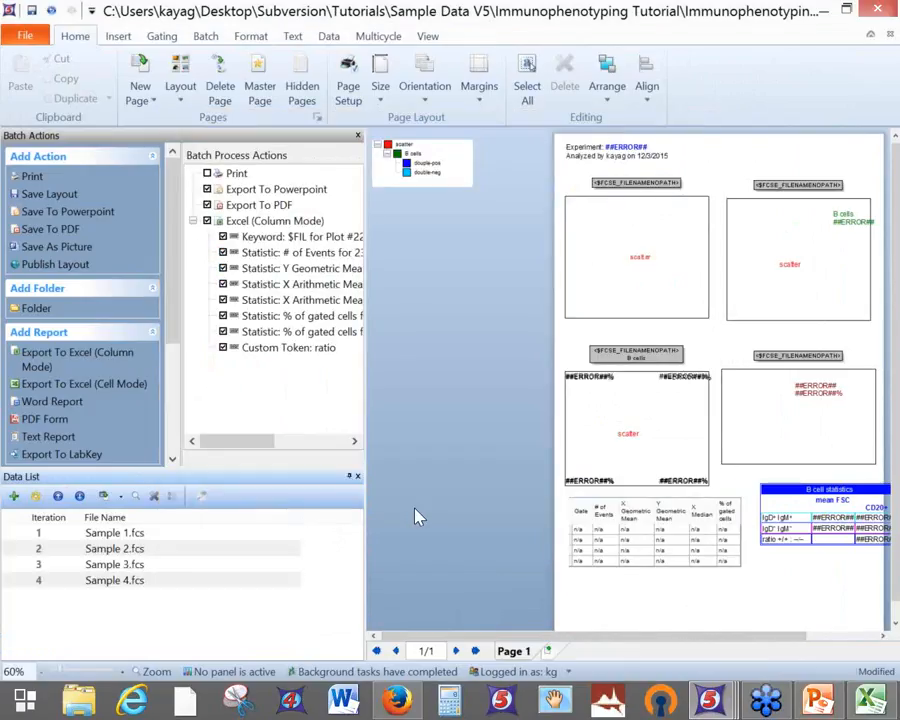
pyautogui.click(107, 534)
pyautogui.doubleClick(104, 540)
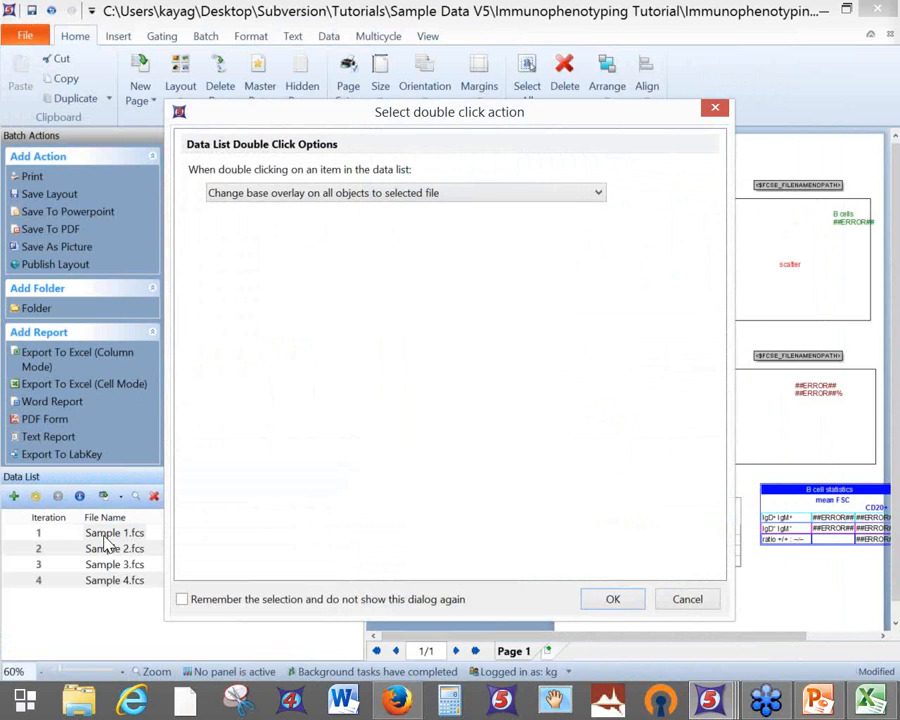
# Apply Sample 1.fcs to all plots, then switch all plots to Sample 2.fcs
pyautogui.click(614, 601)
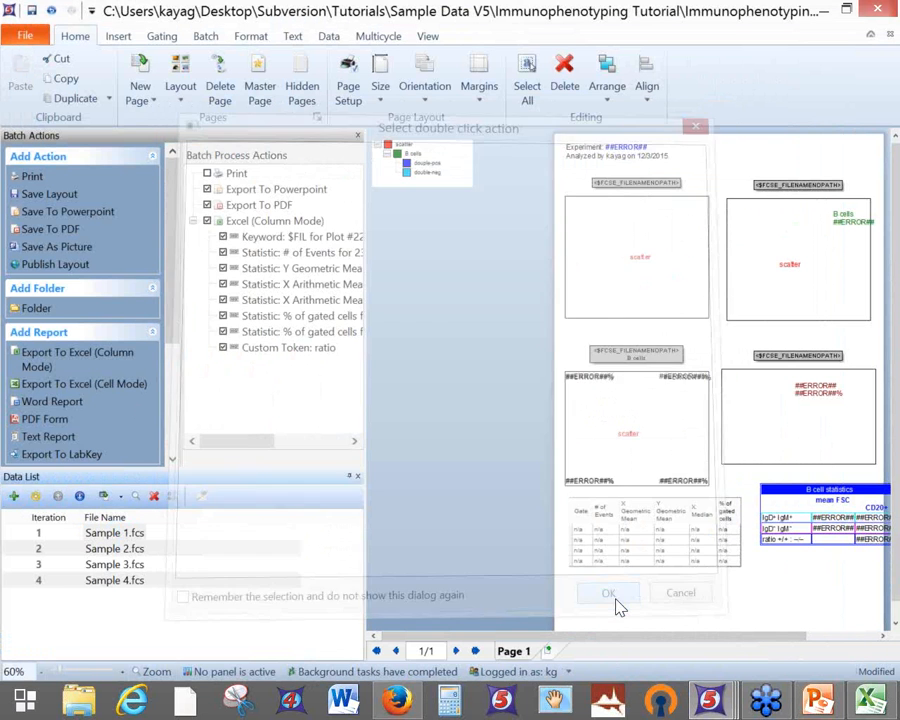
pyautogui.click(331, 40)
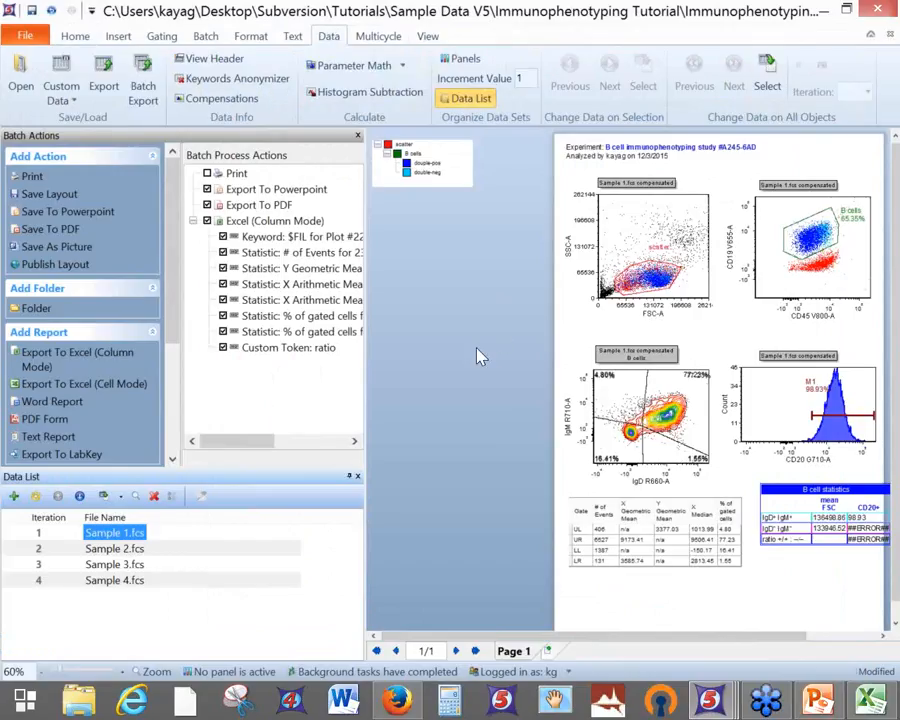
pyautogui.doubleClick(117, 549)
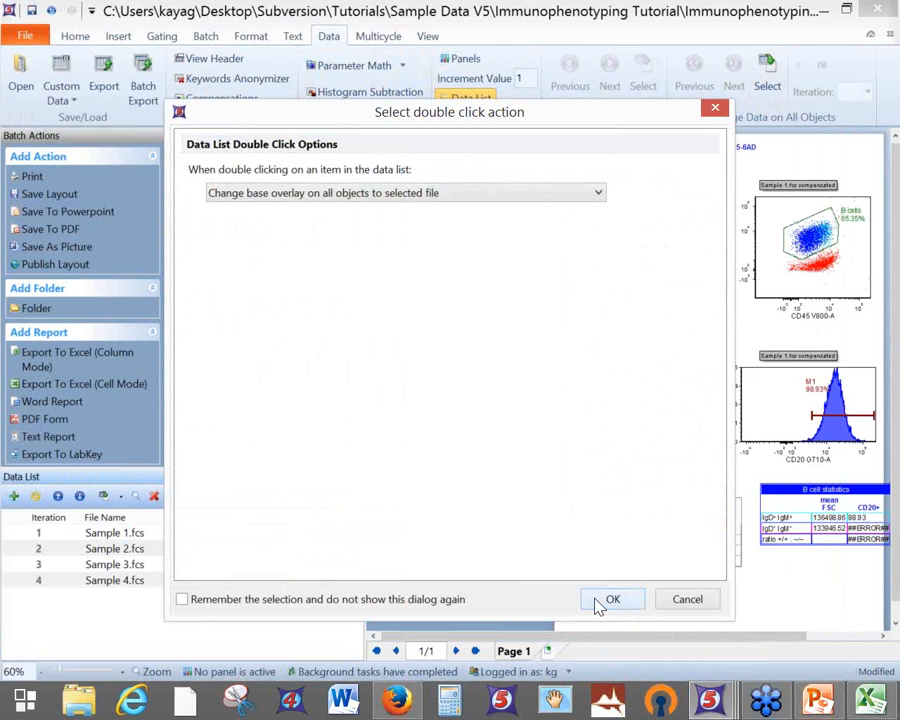
pyautogui.click(610, 600)
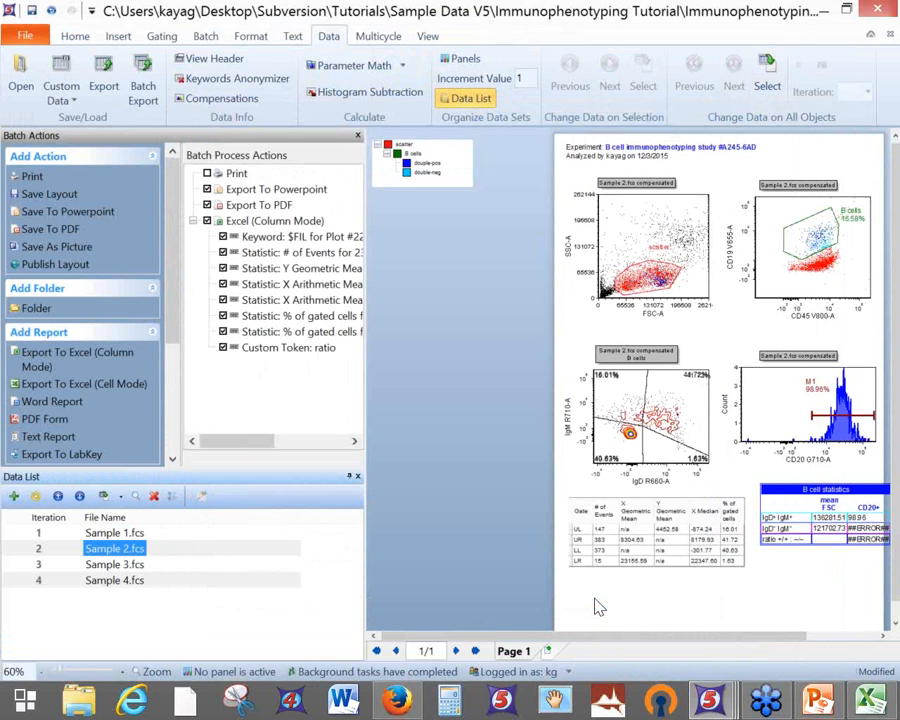
# Look at the Batch Run options and dismiss them without running
pyautogui.click(124, 36)
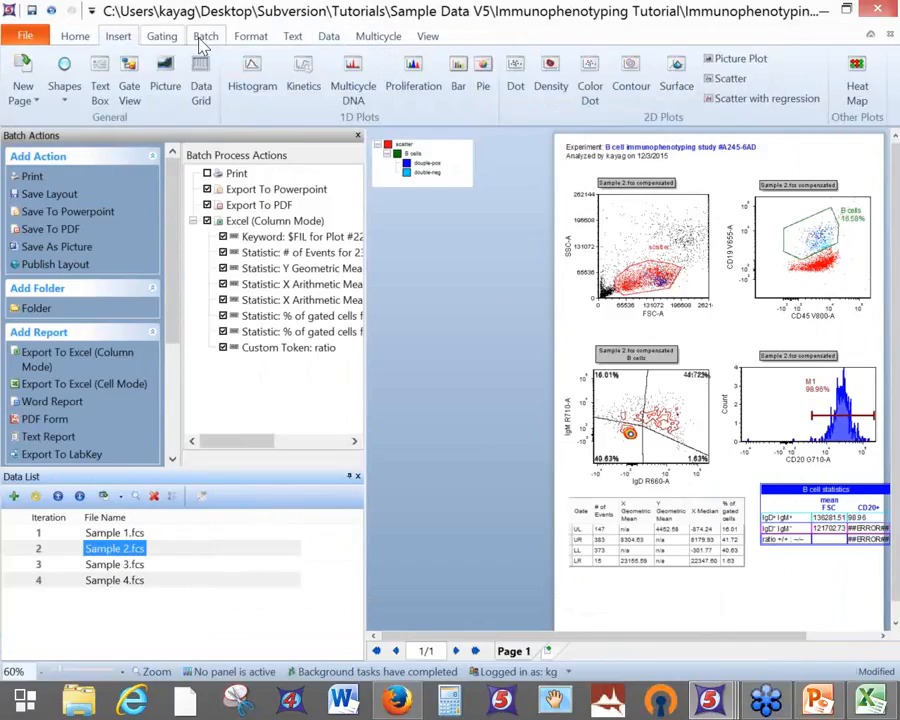
pyautogui.click(204, 38)
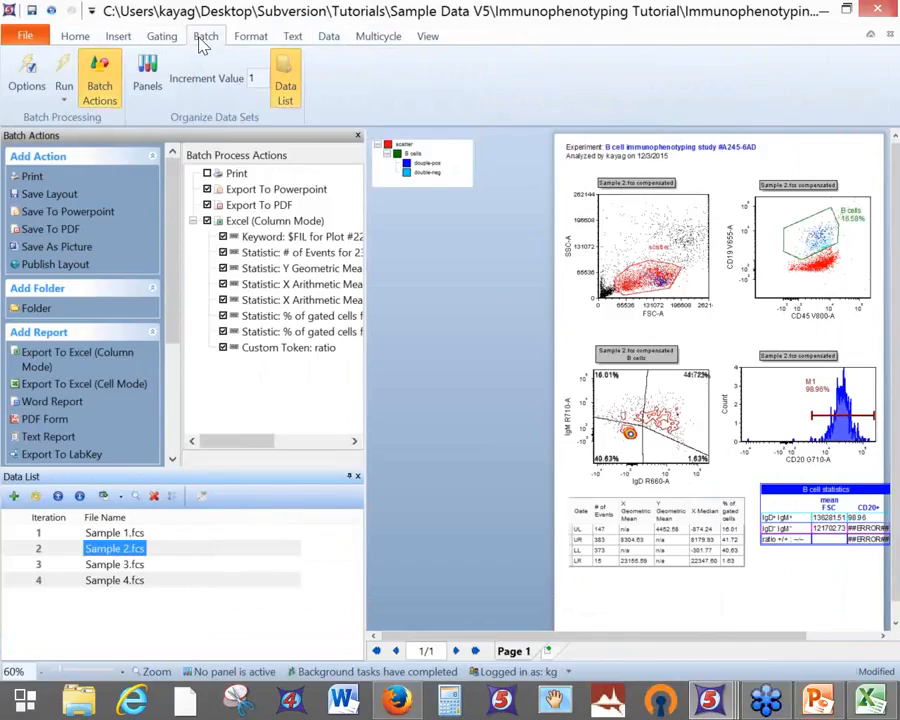
pyautogui.click(62, 106)
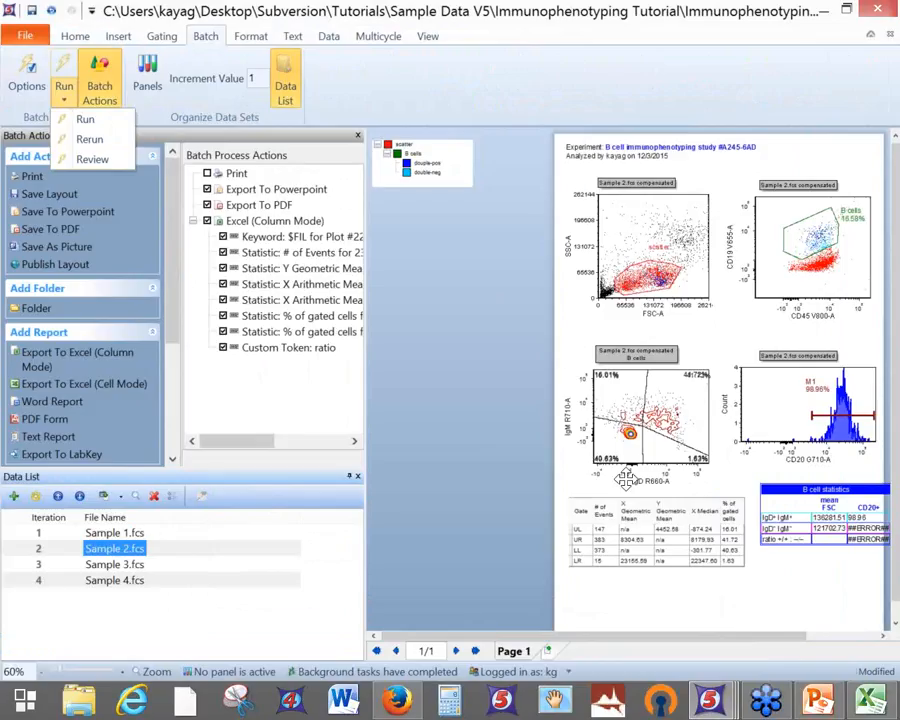
pyautogui.click(735, 639)
# Switch to the webinar welcome screen document and show its agenda page
pyautogui.moveTo(735, 639); pyautogui.dragTo(812, 632)
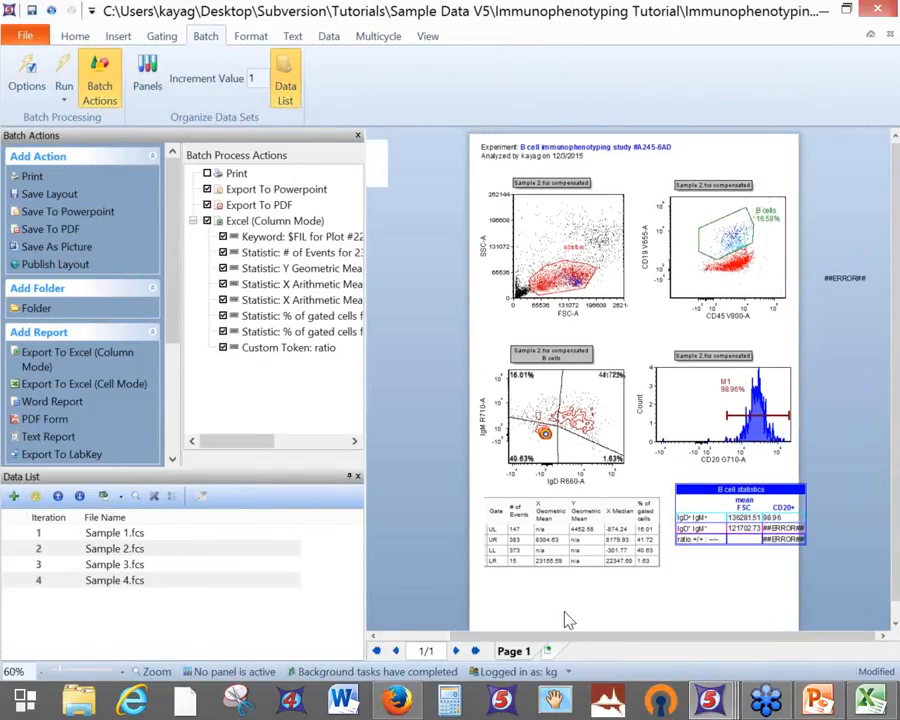
pyautogui.moveTo(712, 700)
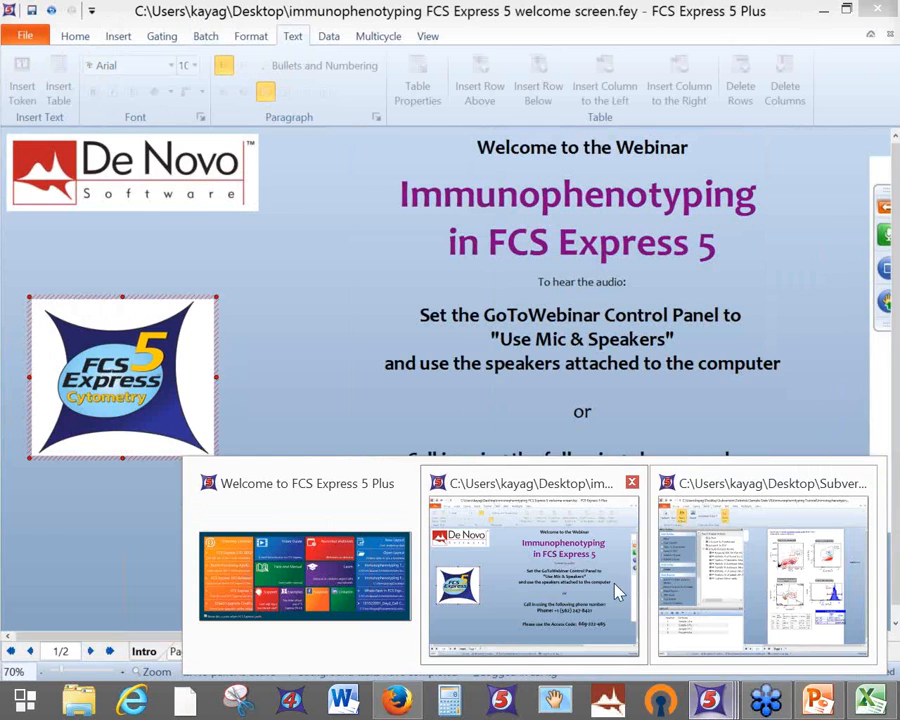
pyautogui.click(616, 592)
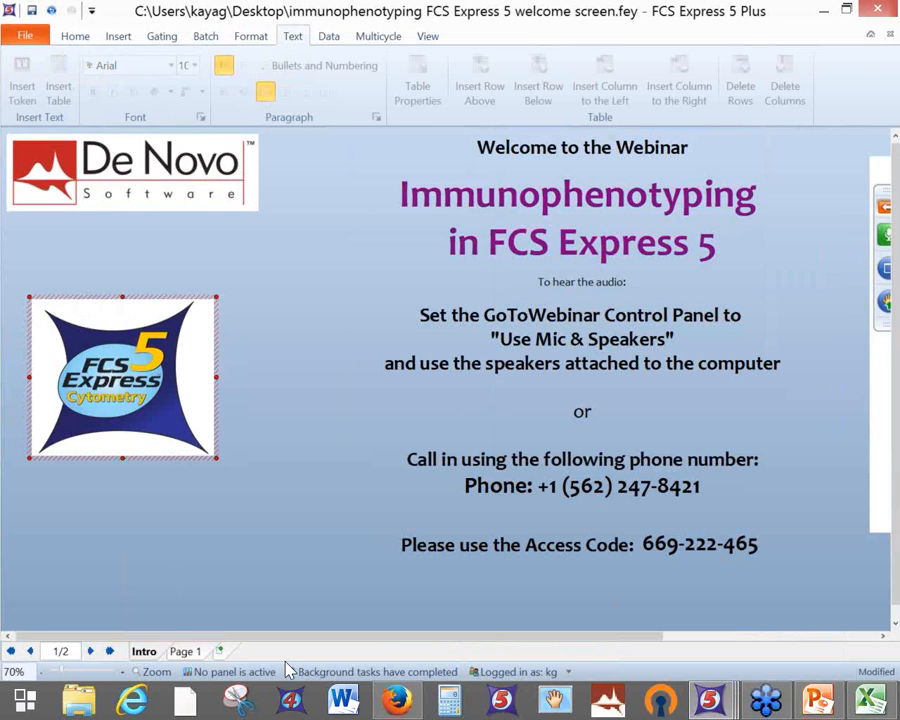
pyautogui.click(188, 652)
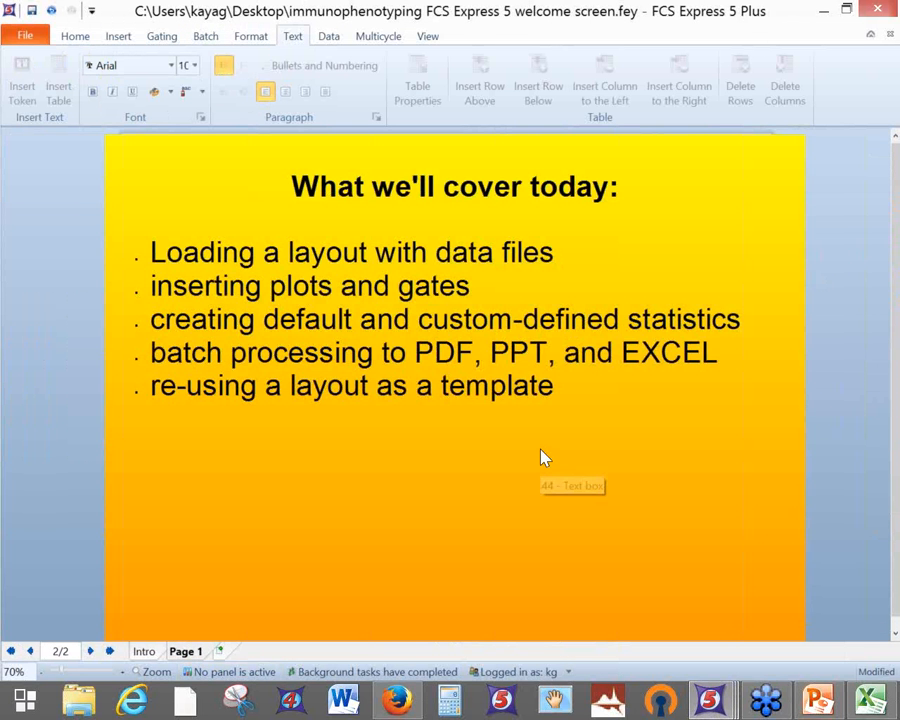